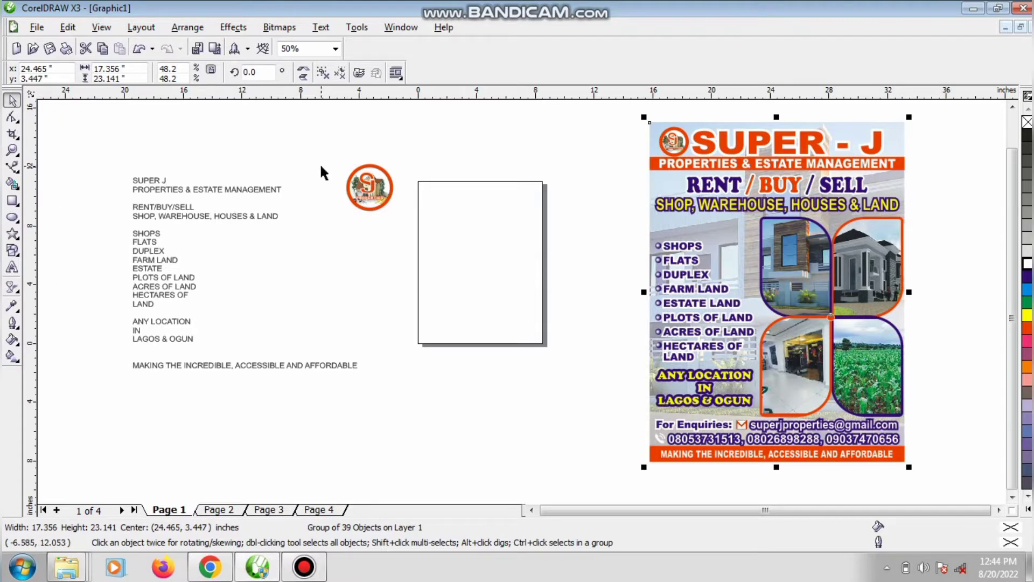
- Set the drawing units to feet and keep the current Windows color scheme without being shown the message again
click(345, 164)
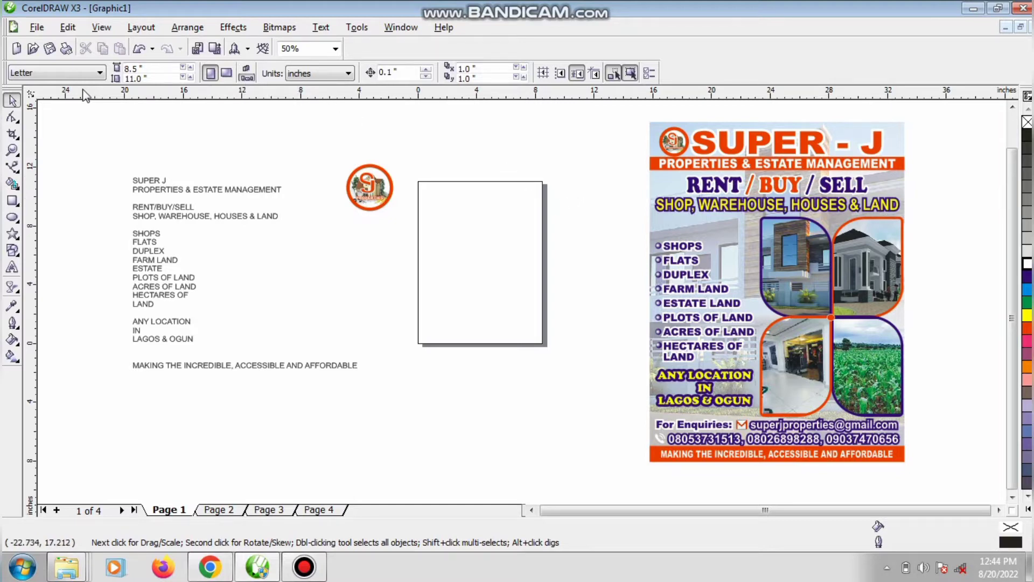
click(302, 73)
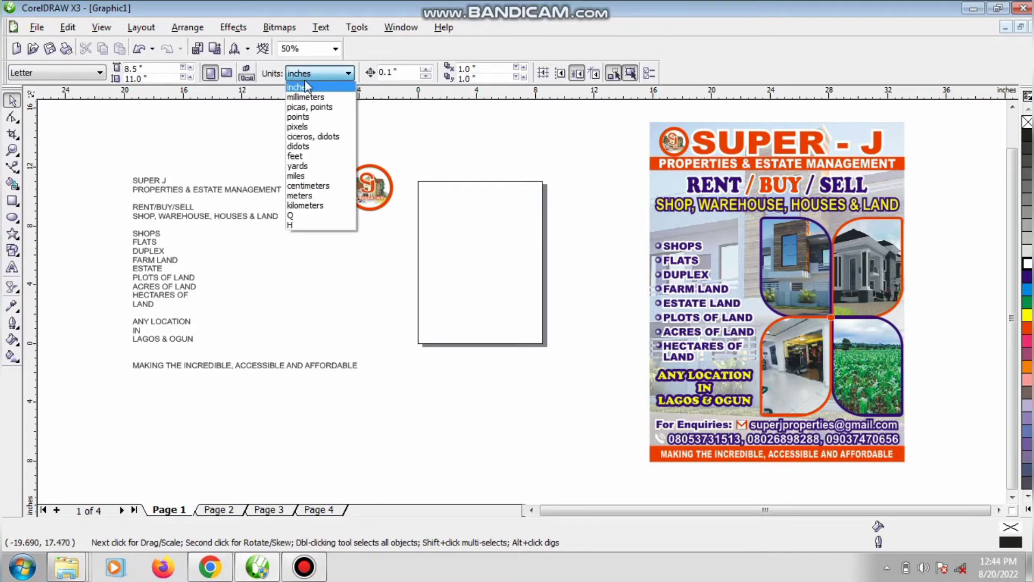
click(299, 156)
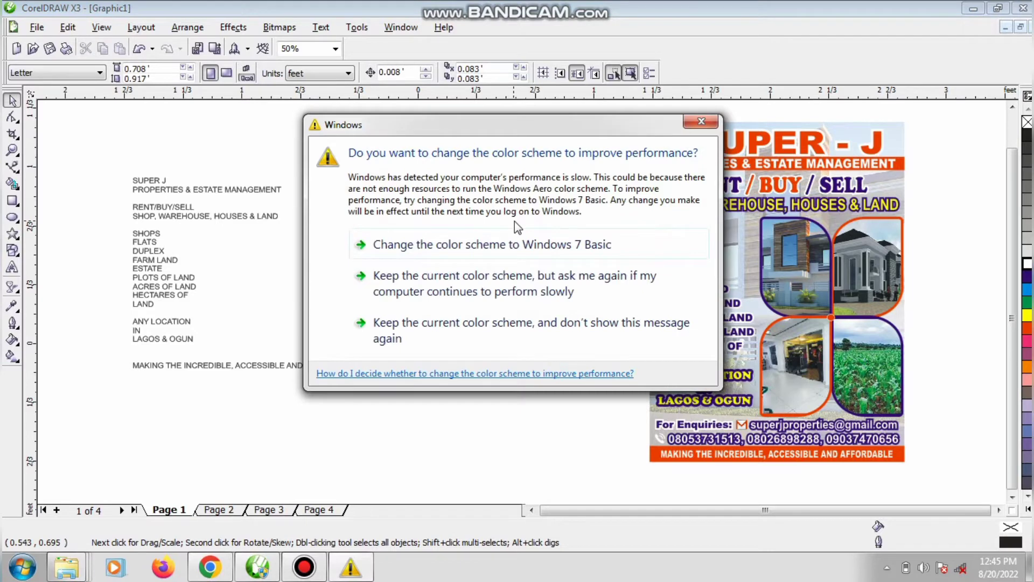
click(567, 329)
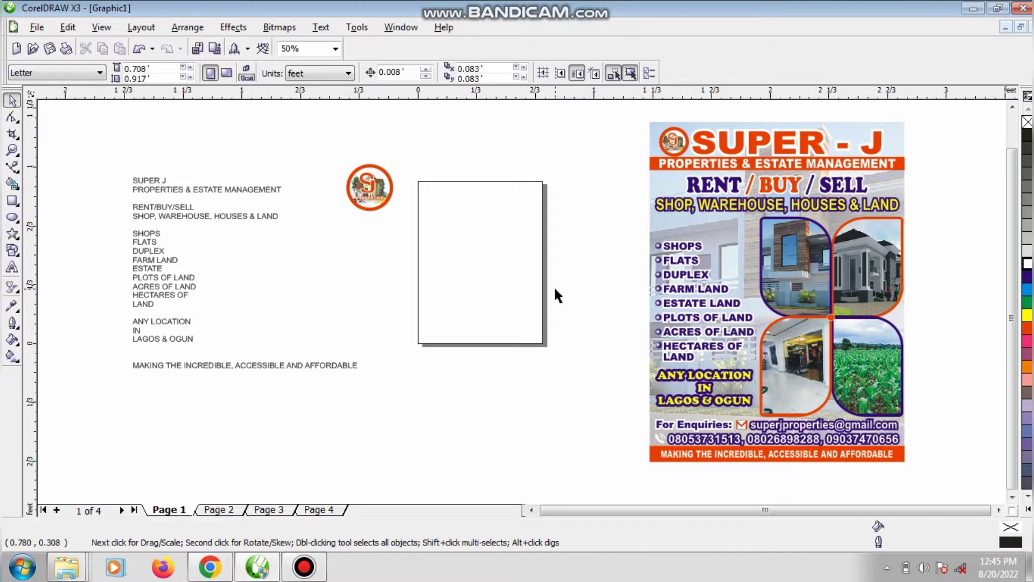
- Set the page size to 3.0 ft wide by 4.0 ft high
click(169, 68)
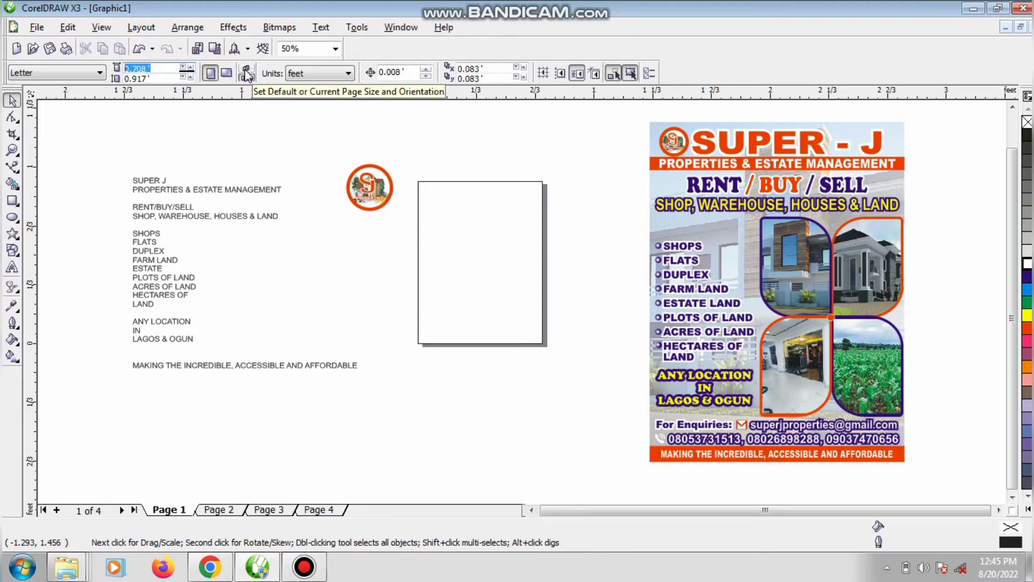
text(3.0)
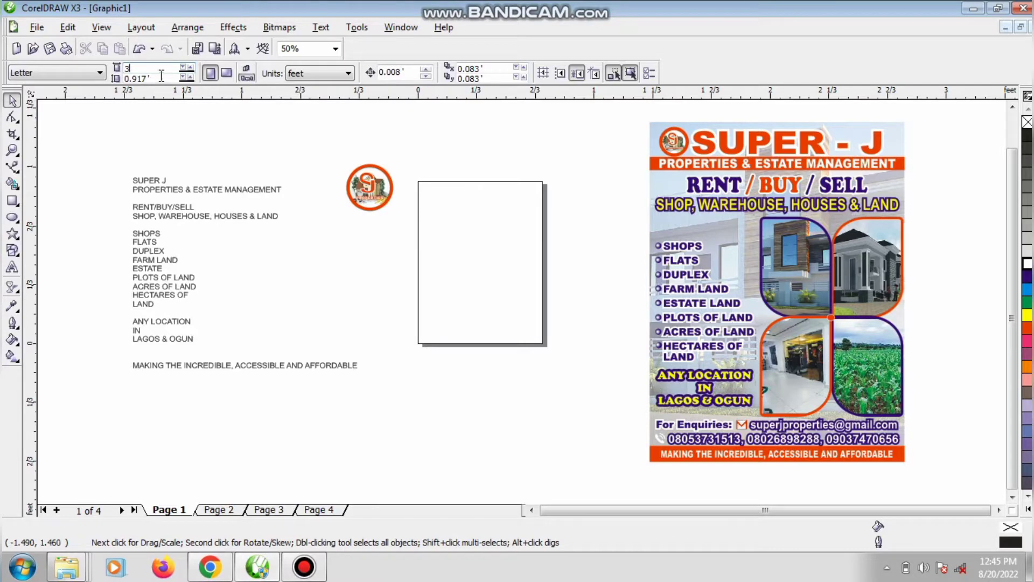
key(Tab)
text(4.0)
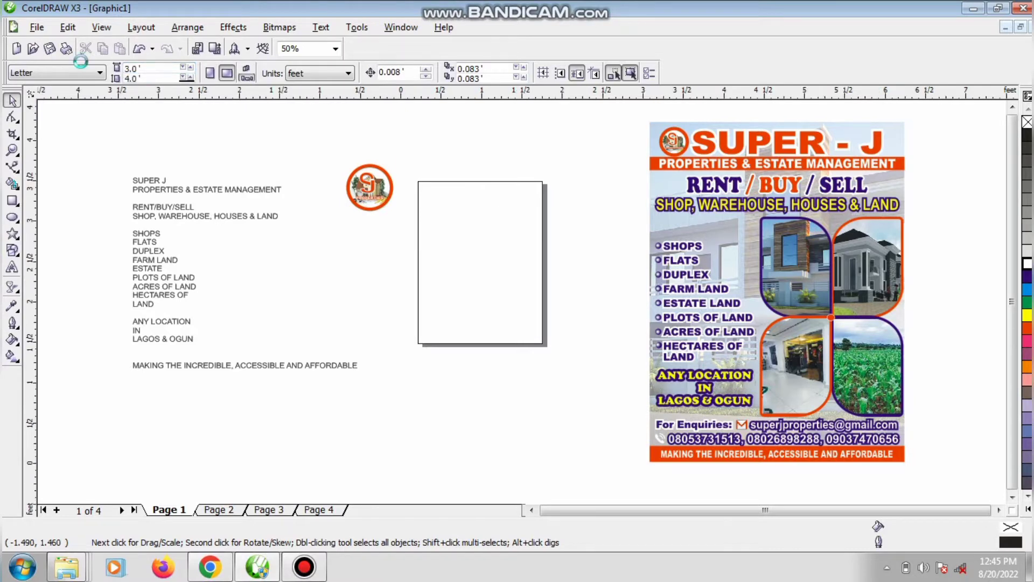
key(Return)
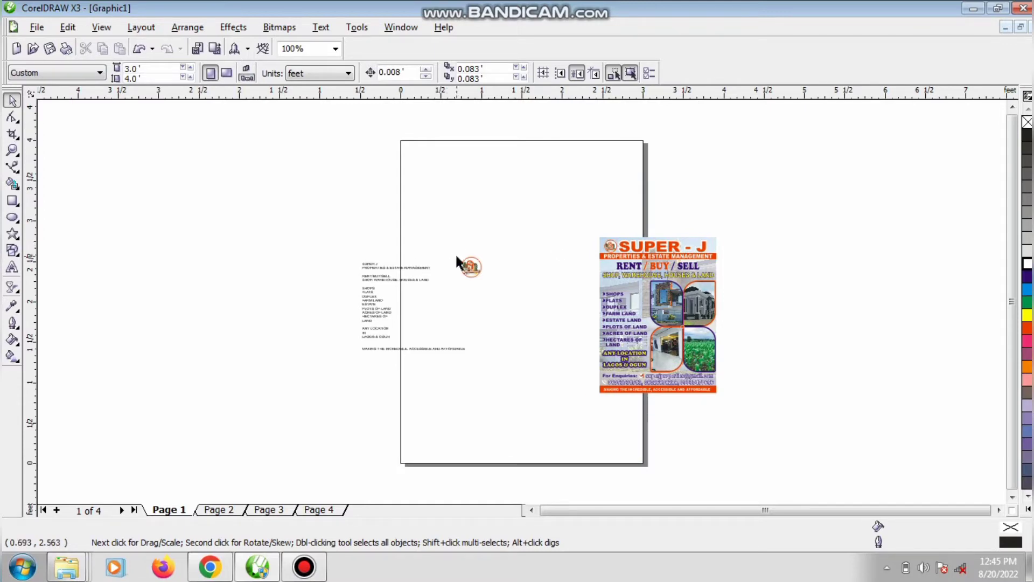
- Switch the drawing units to inches and back to feet
click(348, 74)
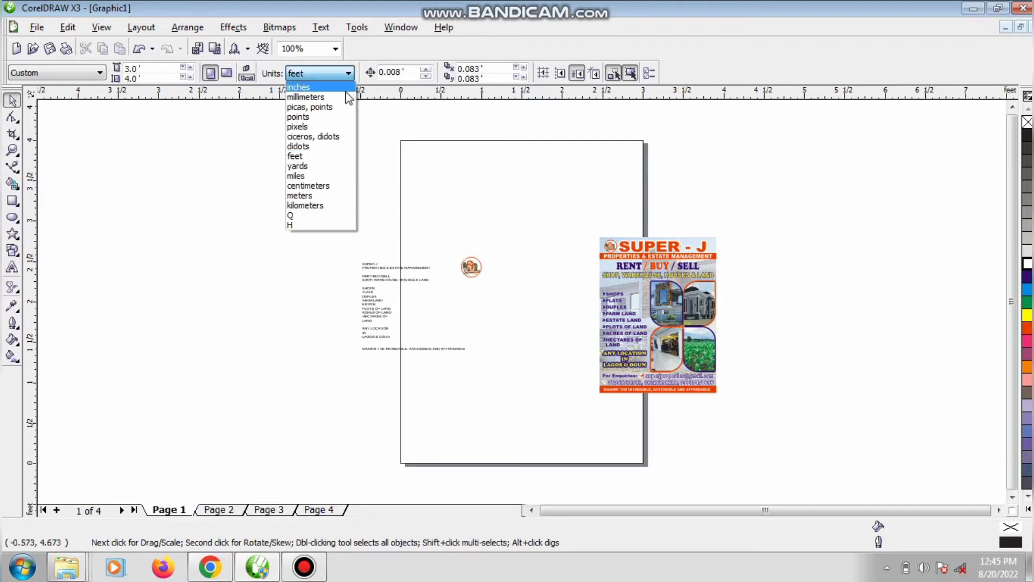
click(318, 87)
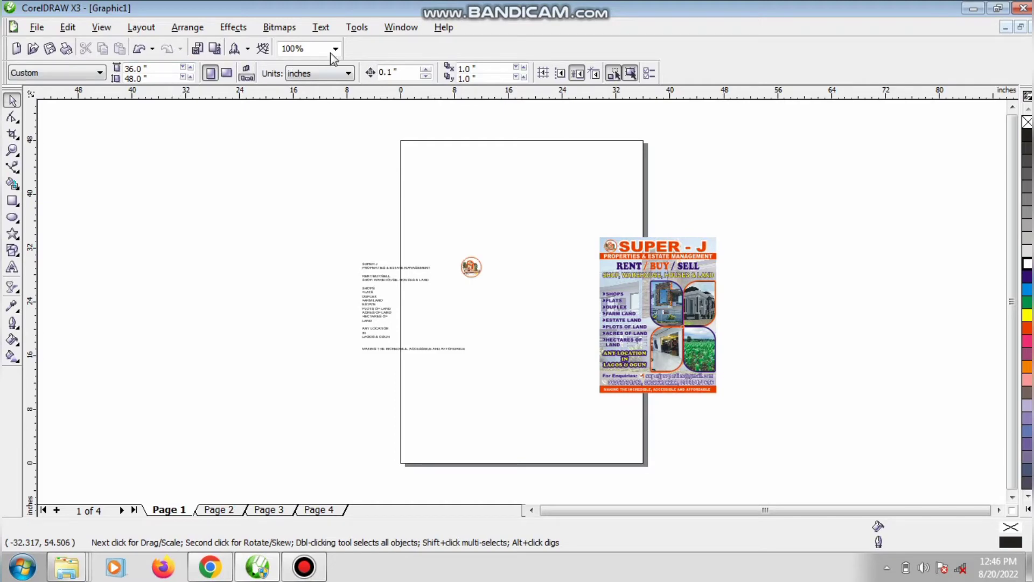
click(324, 74)
click(318, 157)
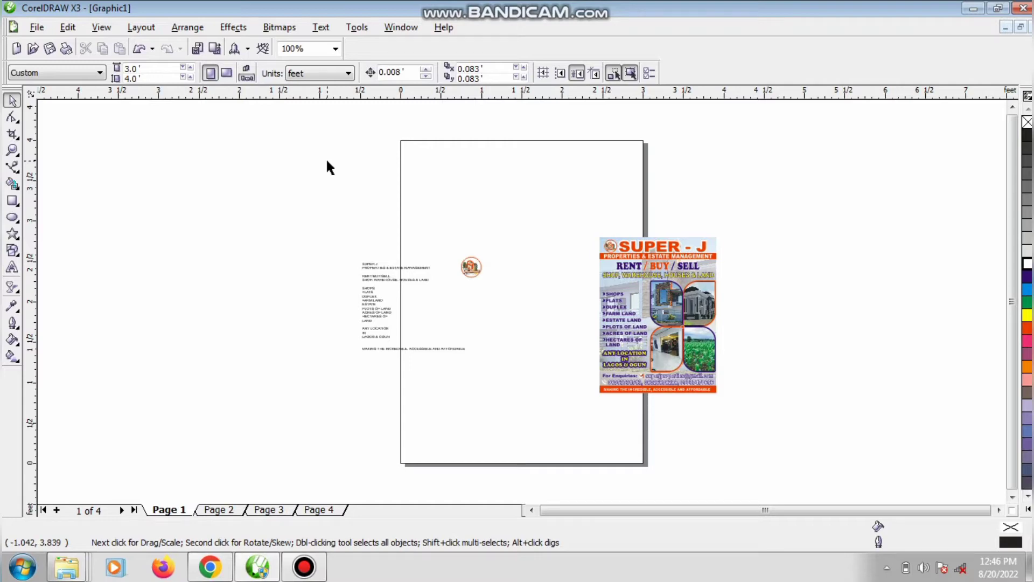
- Move the sample flyer off the page to one side and the text block with the logo to the other side
drag(660, 282, 926, 246)
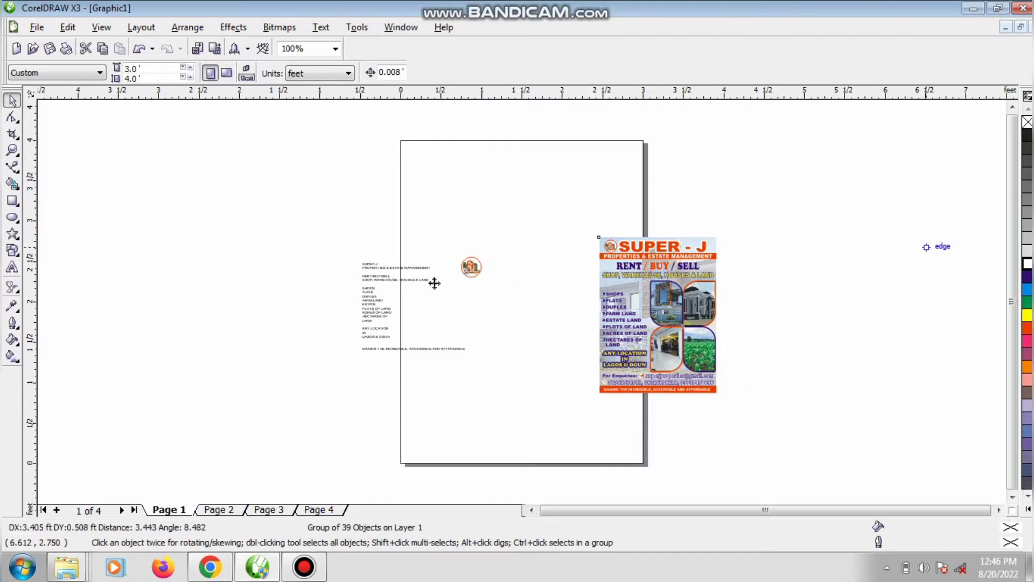
drag(286, 189, 531, 405)
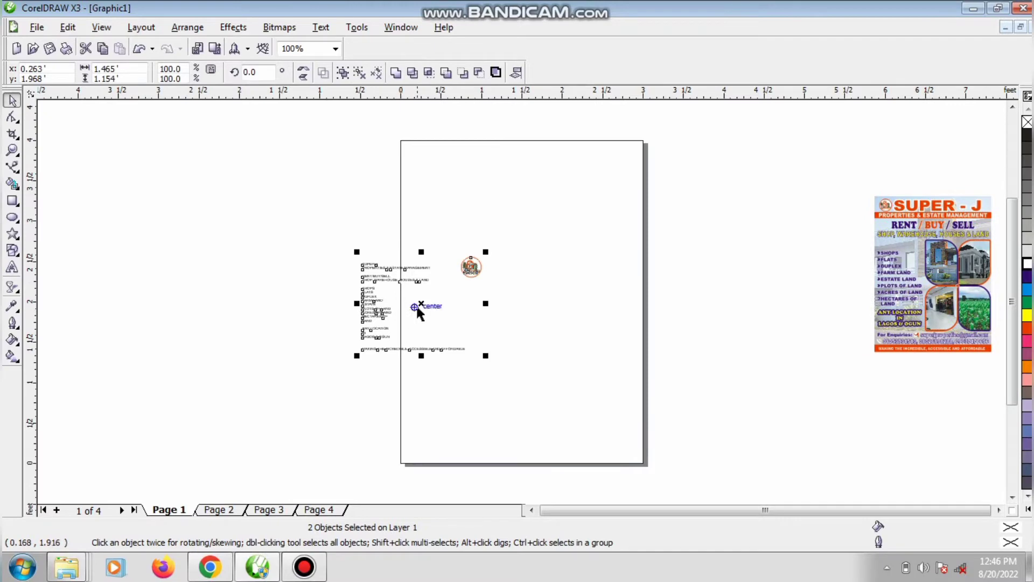
drag(416, 304, 268, 271)
click(456, 267)
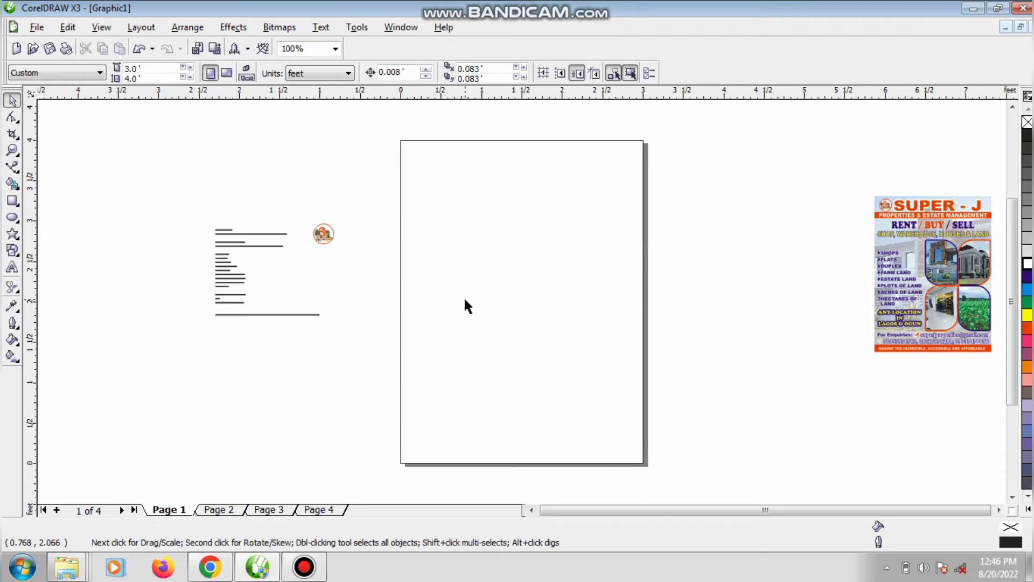
- Create a rectangle frame matching the 3 by 4 ft page and deselect it
double_click(12, 200)
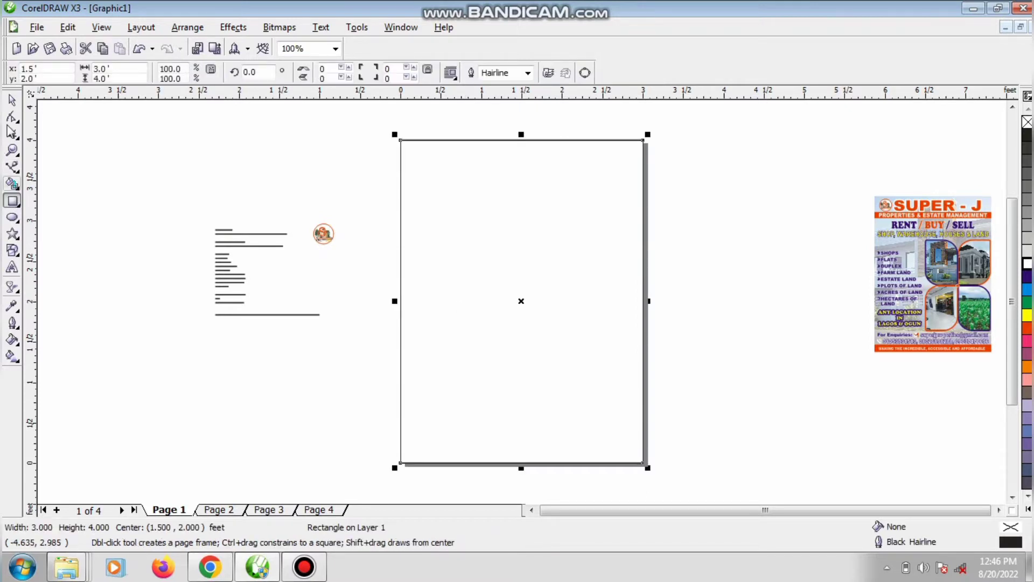
click(12, 100)
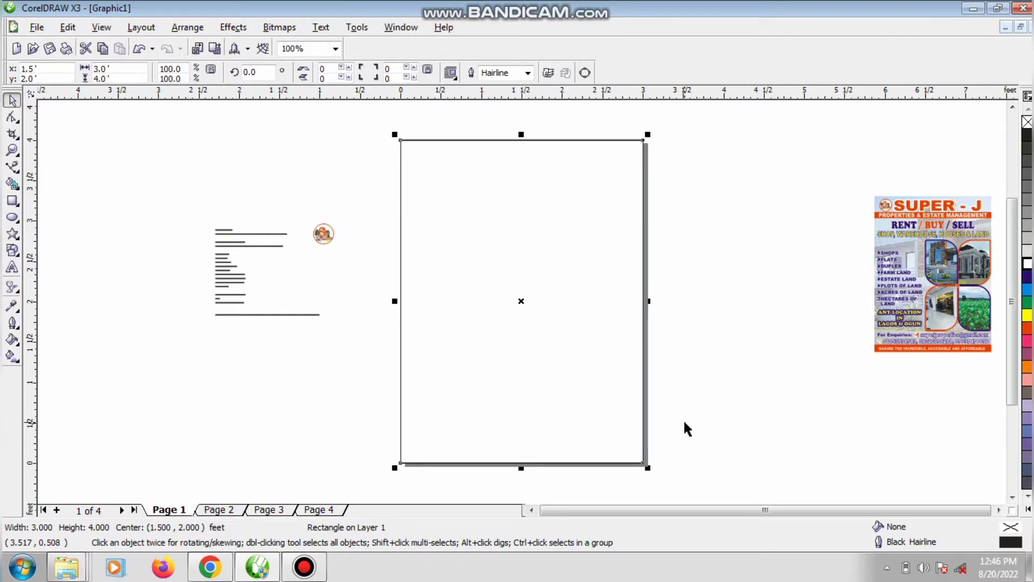
click(702, 415)
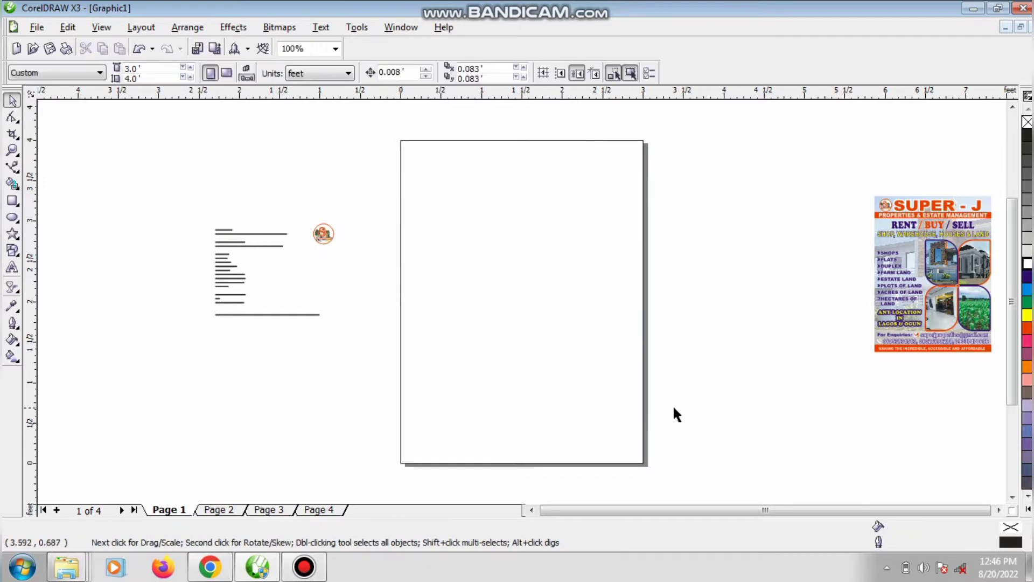
- Switch the page orientation to landscape and back to portrait
click(226, 74)
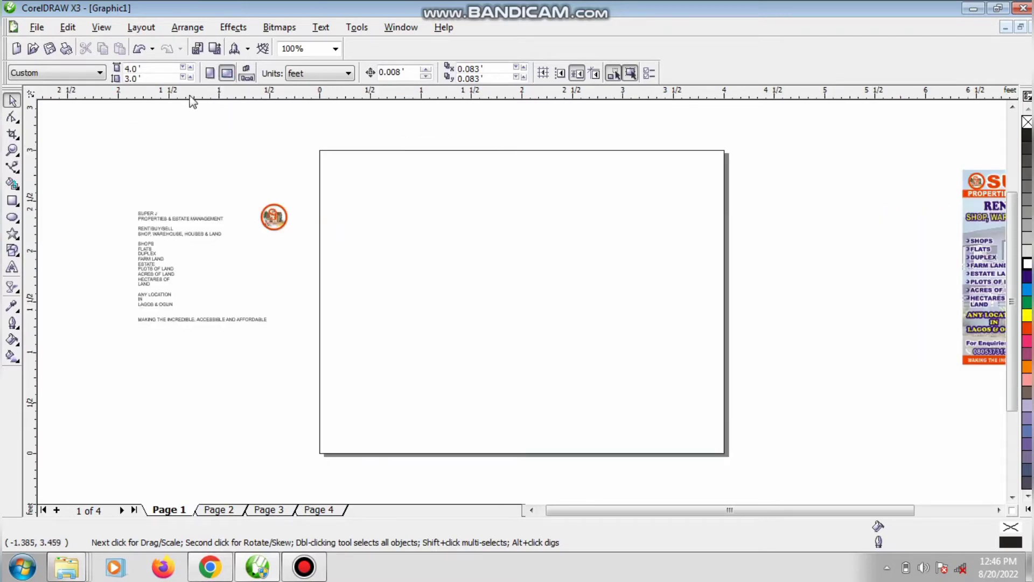
click(210, 73)
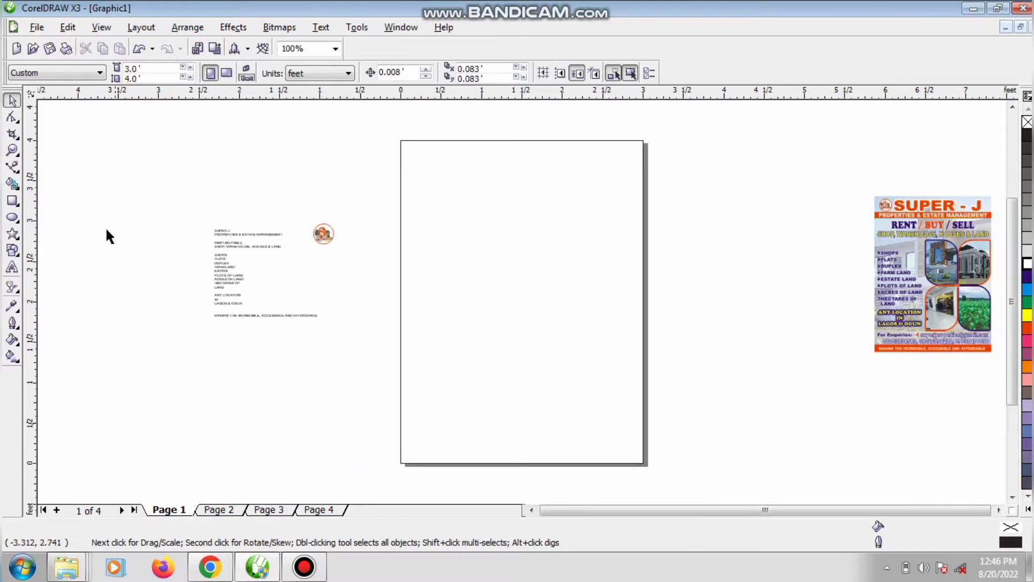
- Add a page-sized rectangle with a cyan fill and no outline, keeping it exactly aligned to the page
click(12, 201)
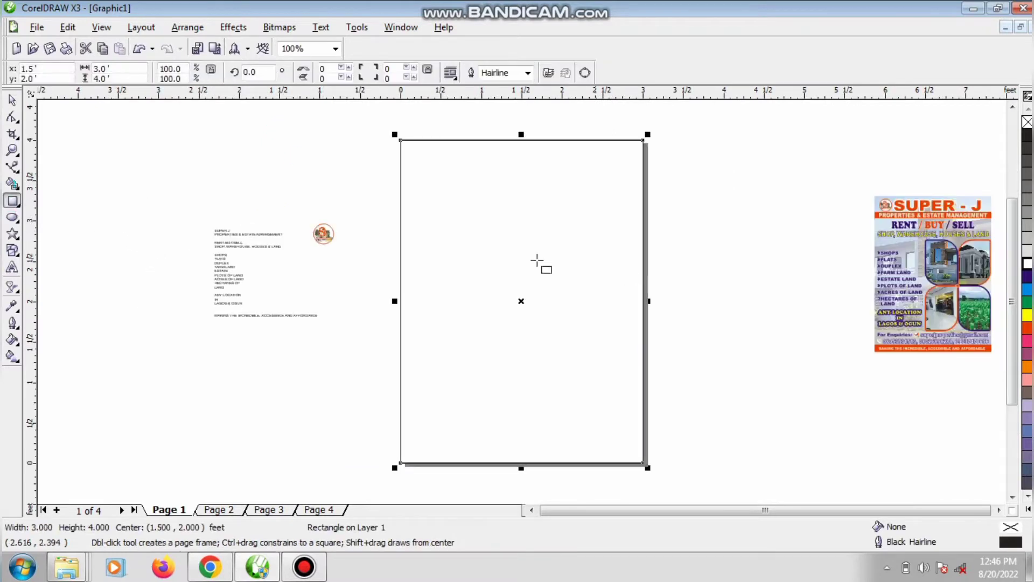
click(12, 100)
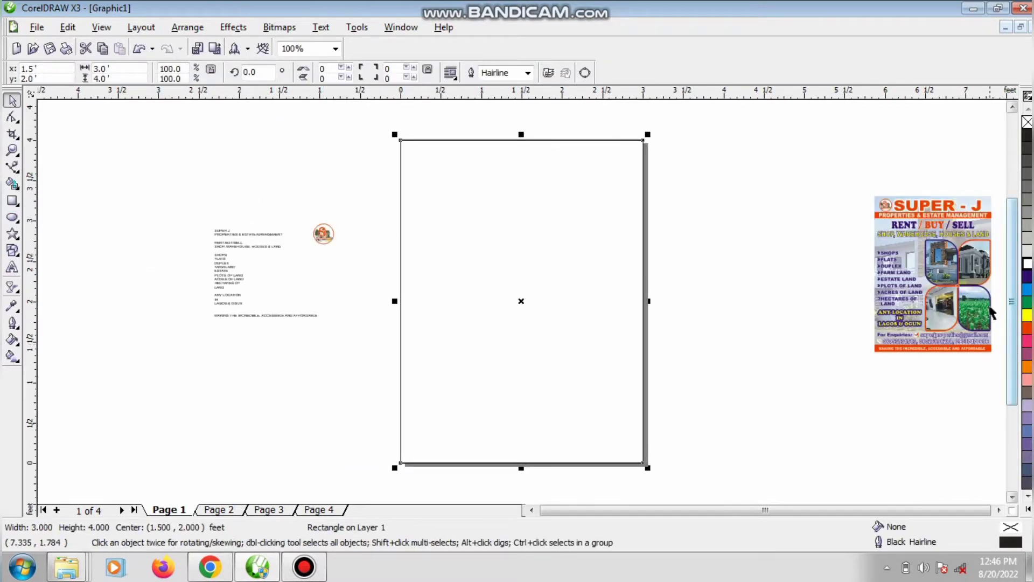
click(1028, 290)
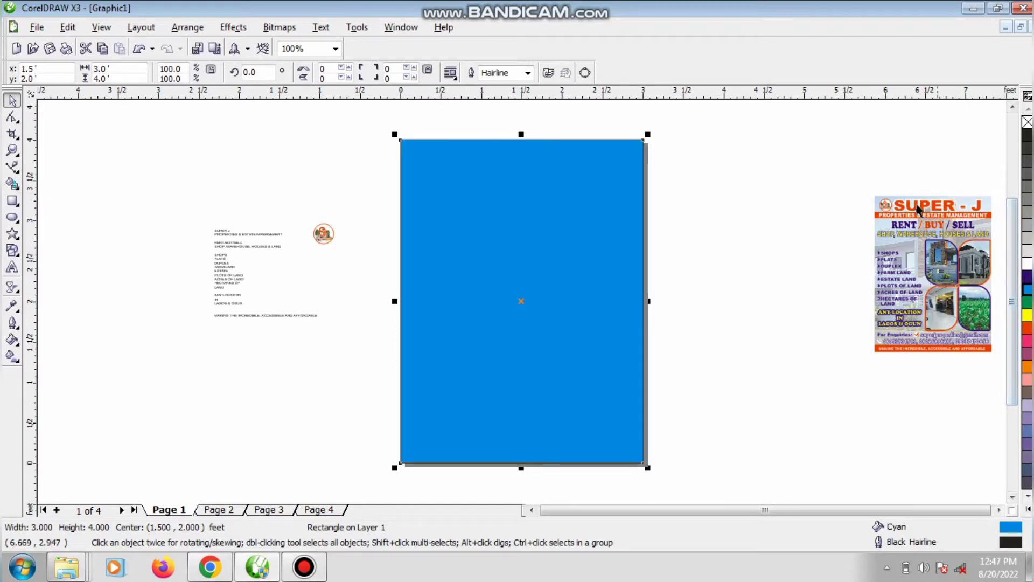
right_click(1027, 123)
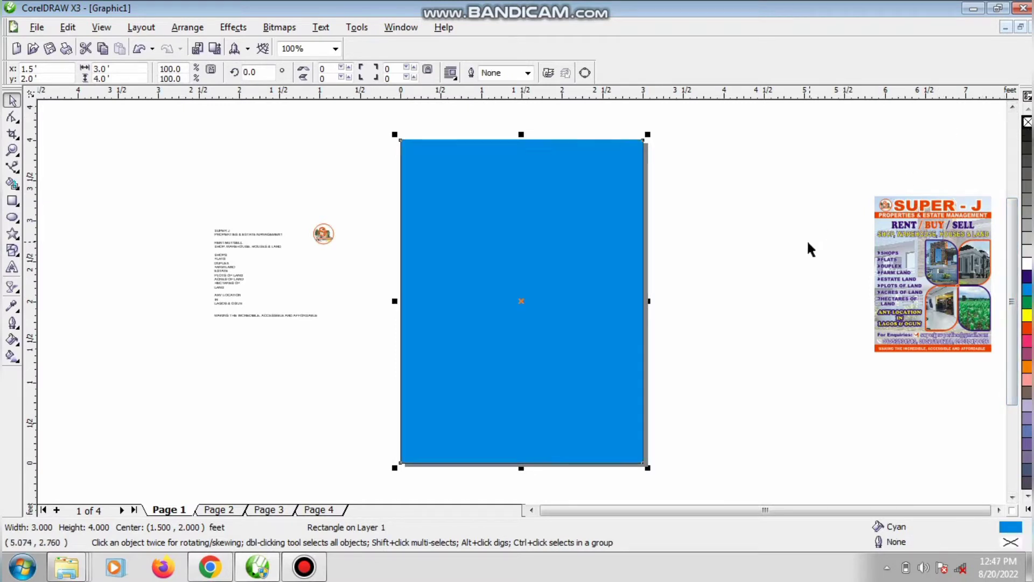
drag(599, 352, 596, 341)
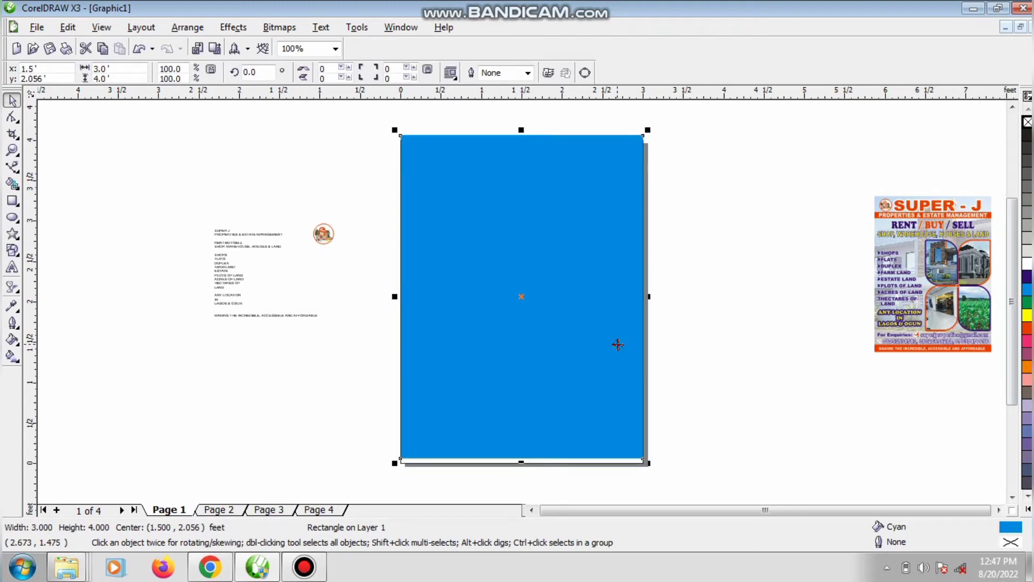
key(ctrl+z)
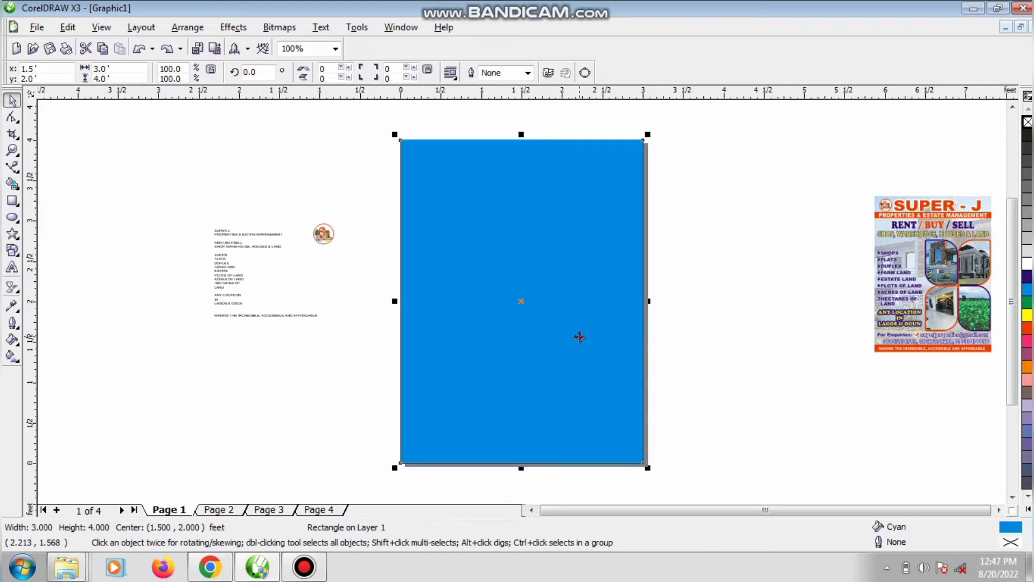
- Enlarge the sample flyer group to about 2.48 by 3.31 ft and place it beside the page
click(875, 349)
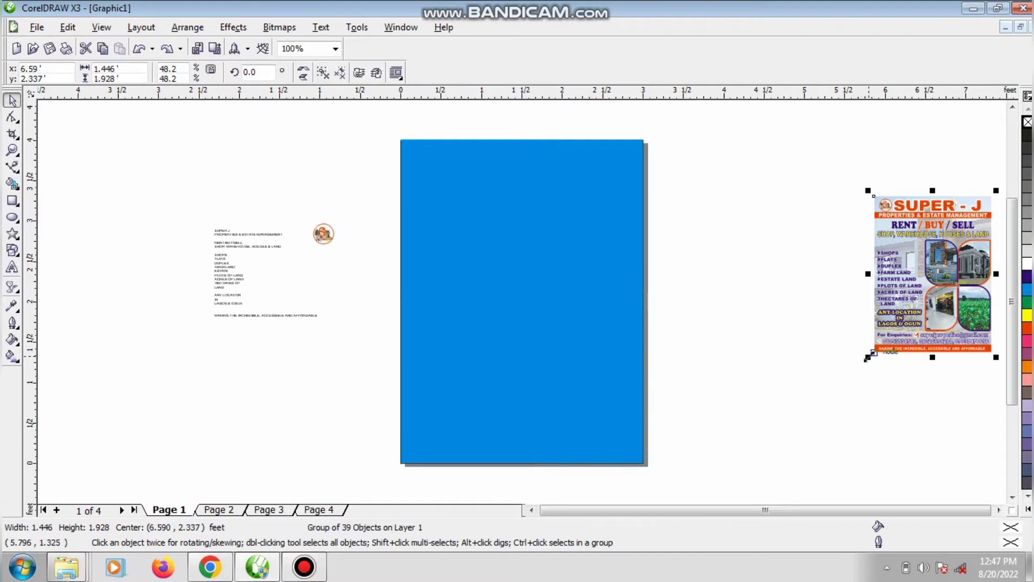
drag(868, 357, 766, 453)
drag(864, 382, 883, 367)
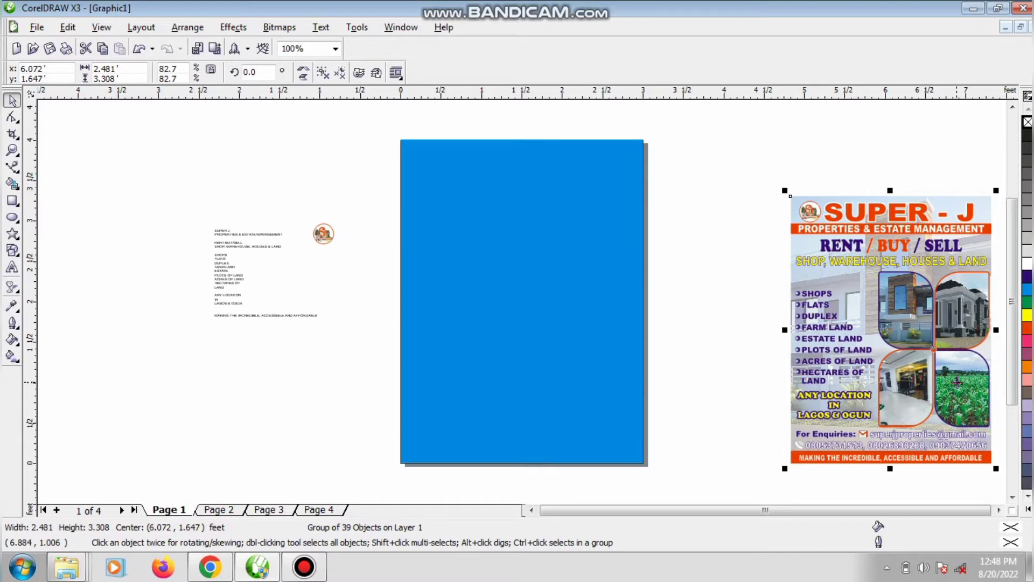
- Import the "house 4" picture at about 2.7 by 2.54 ft and PowerClip it inside the cyan rectangle
click(197, 49)
click(543, 312)
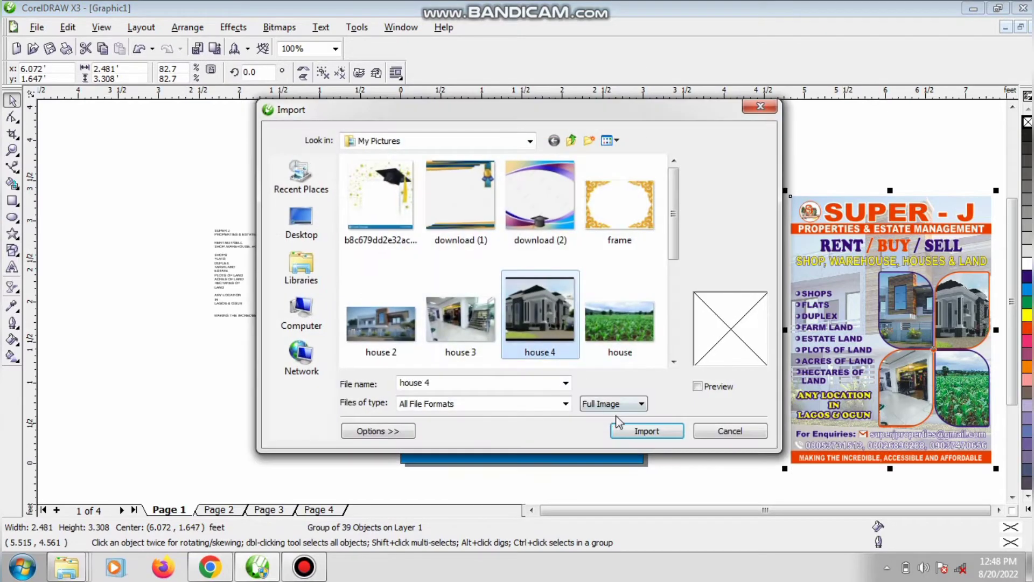
click(625, 430)
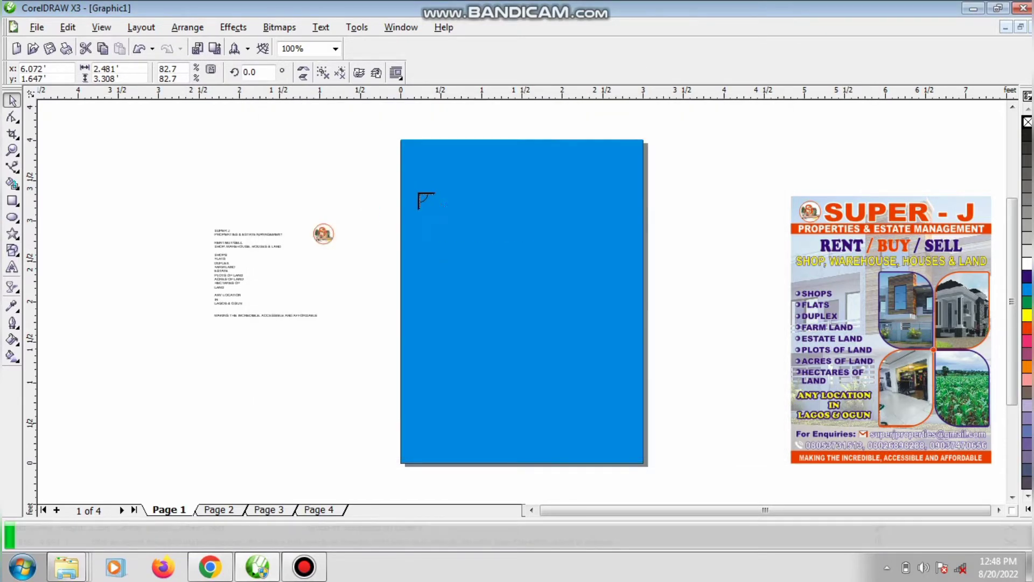
mouse_move(416, 193)
mouse_down()
mouse_move(543, 300)
mouse_move(636, 400)
mouse_up()
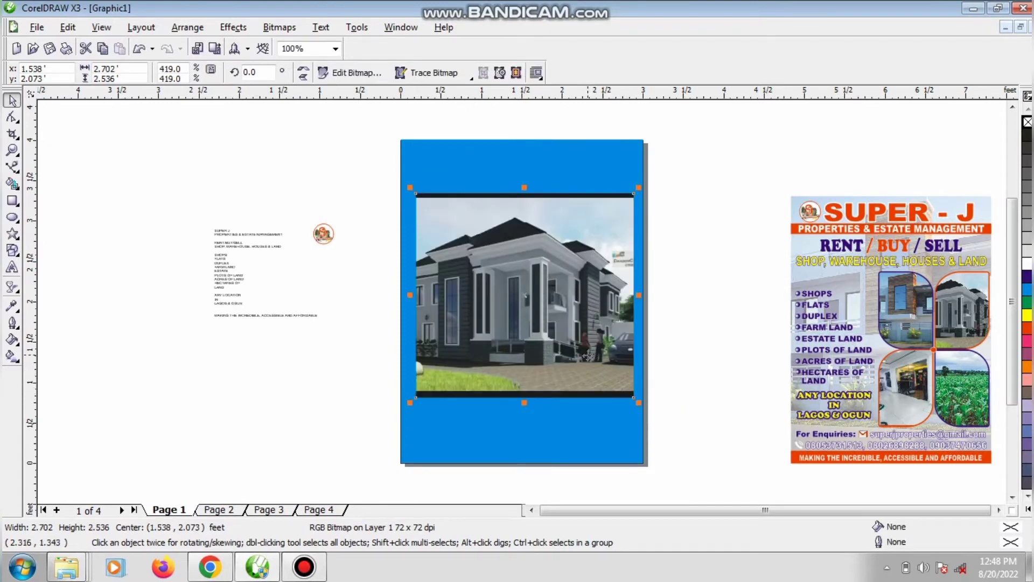
drag(586, 357, 591, 220)
click(620, 229)
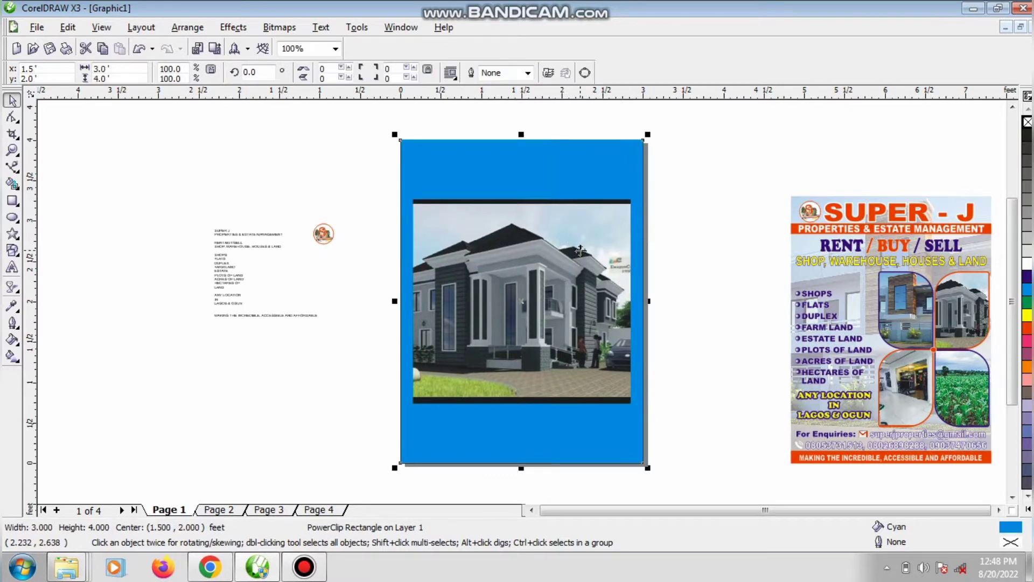
- Edit the PowerClip contents, enlarging the house picture to about 4.69 by 4.4 ft and positioning it to cover the whole frame
ctrl+click(581, 254)
drag(636, 409, 697, 471)
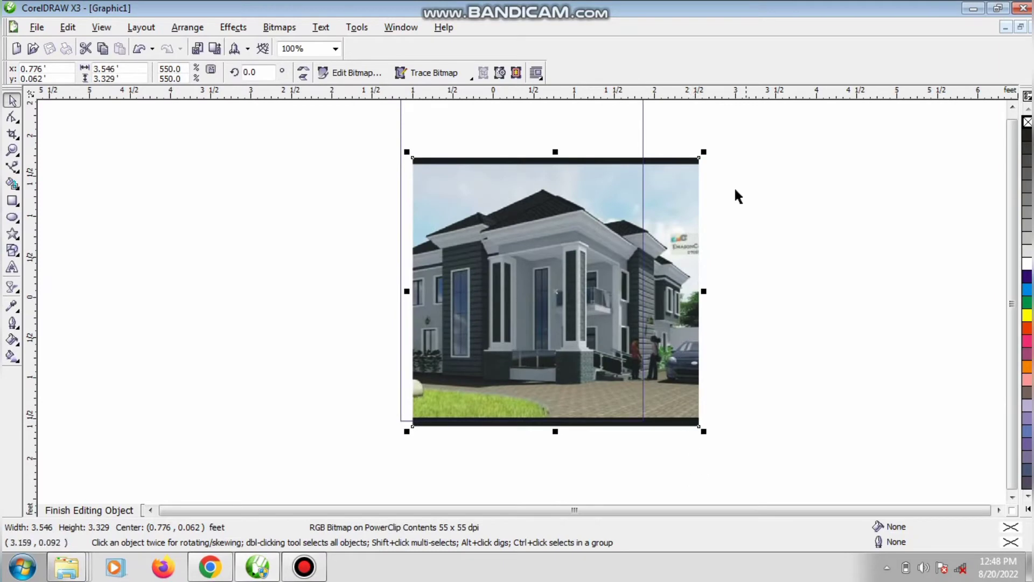
click(1016, 108)
click(1016, 109)
drag(624, 356, 588, 286)
drag(669, 442, 741, 501)
drag(716, 419, 688, 418)
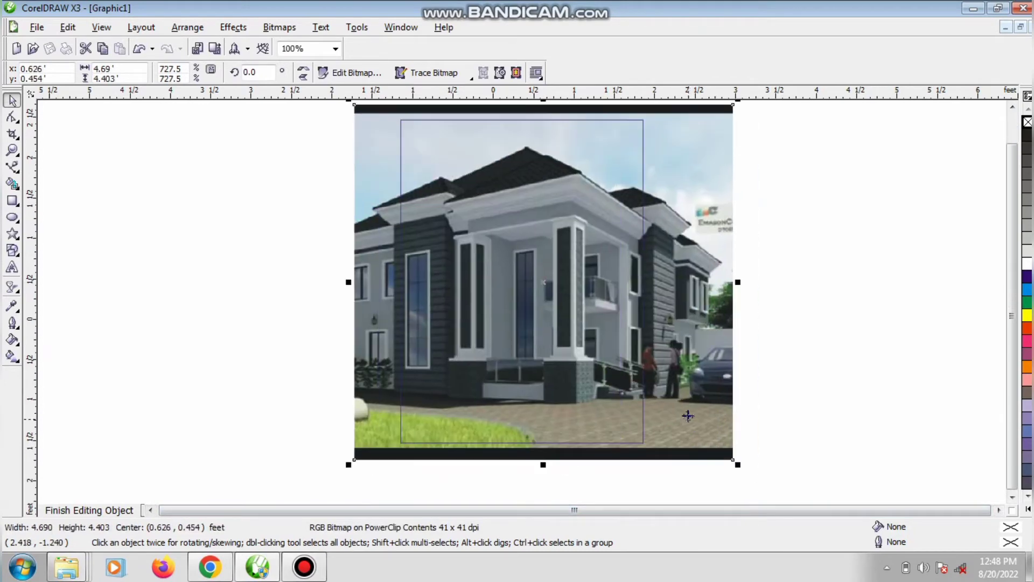
- Apply a Uniform transparency of 50 to the house picture inside the PowerClip
click(12, 287)
click(93, 73)
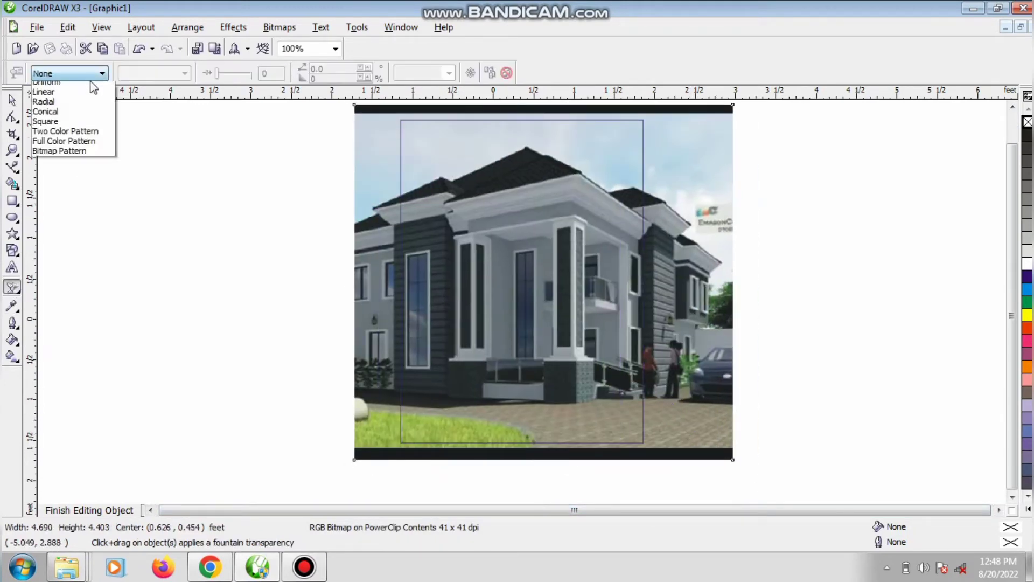
click(81, 95)
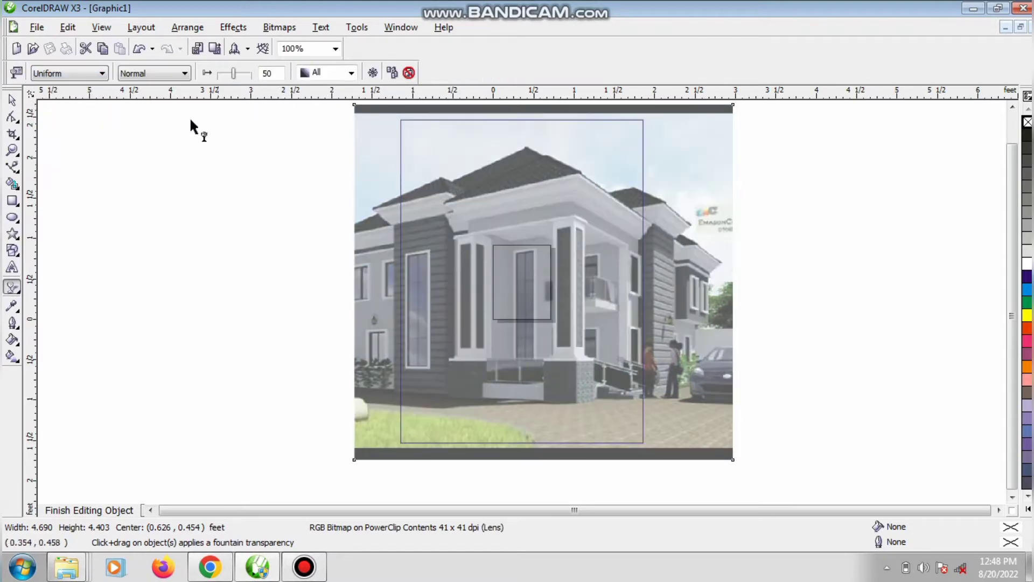
- Set the house picture's uniform transparency to 75 and finish editing the PowerClip contents
click(281, 74)
key(BackSpace)
key(BackSpace)
text(75)
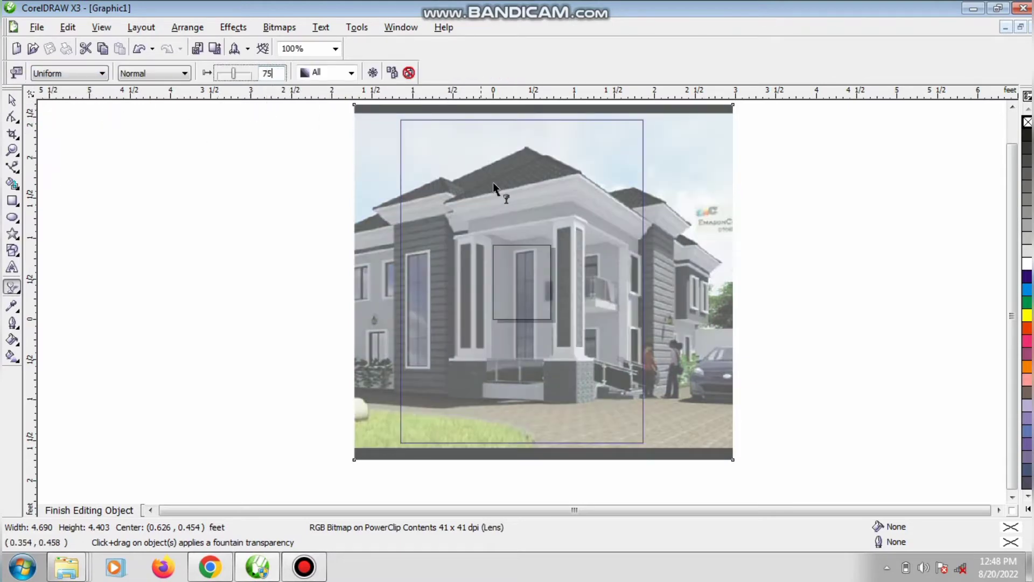
key(Return)
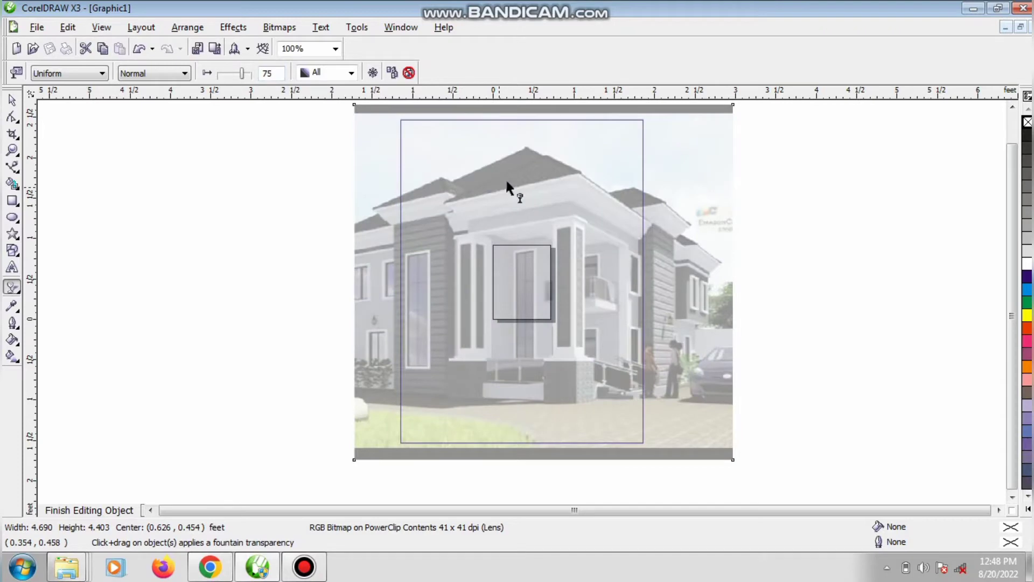
click(12, 100)
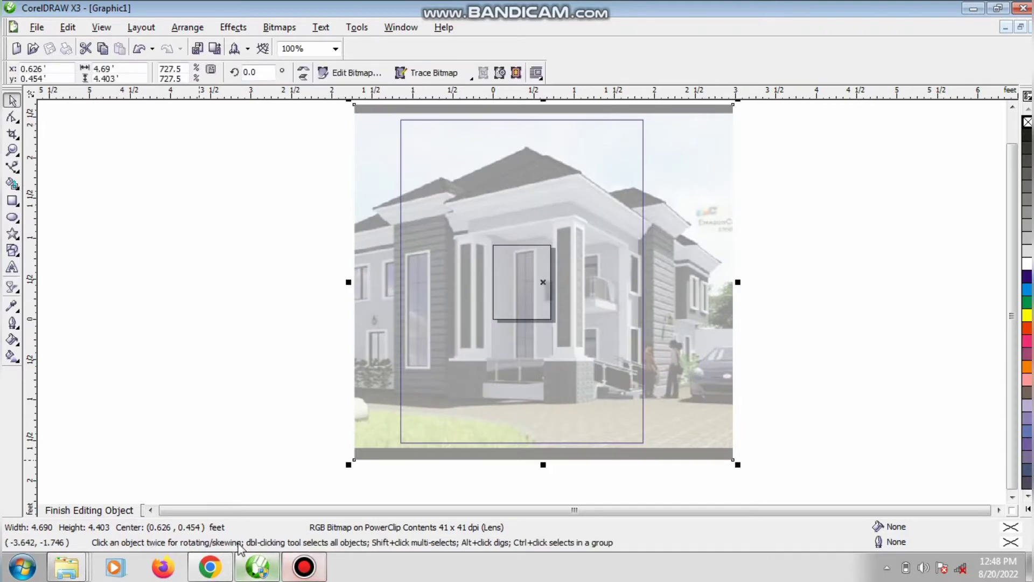
click(105, 512)
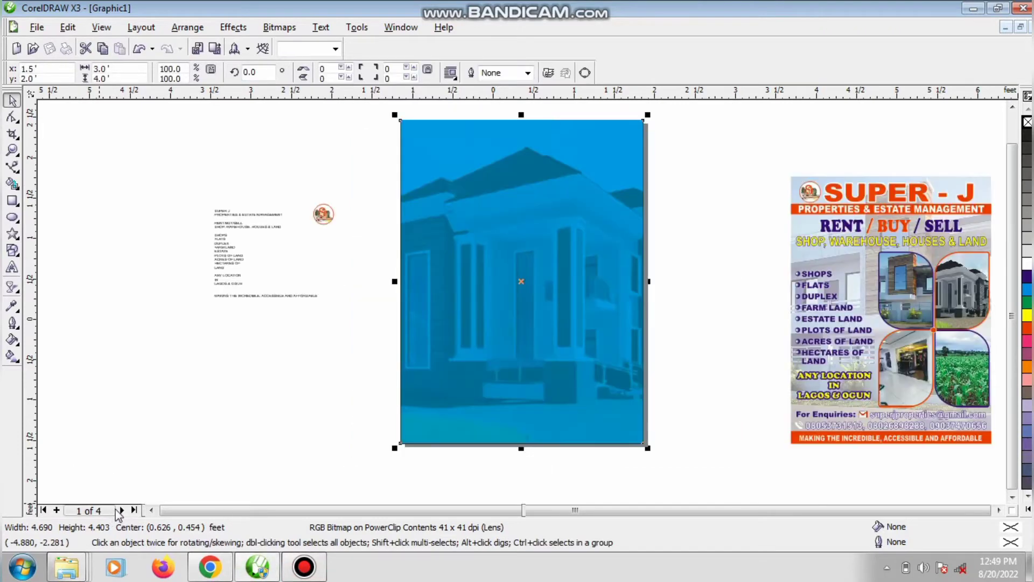
click(714, 283)
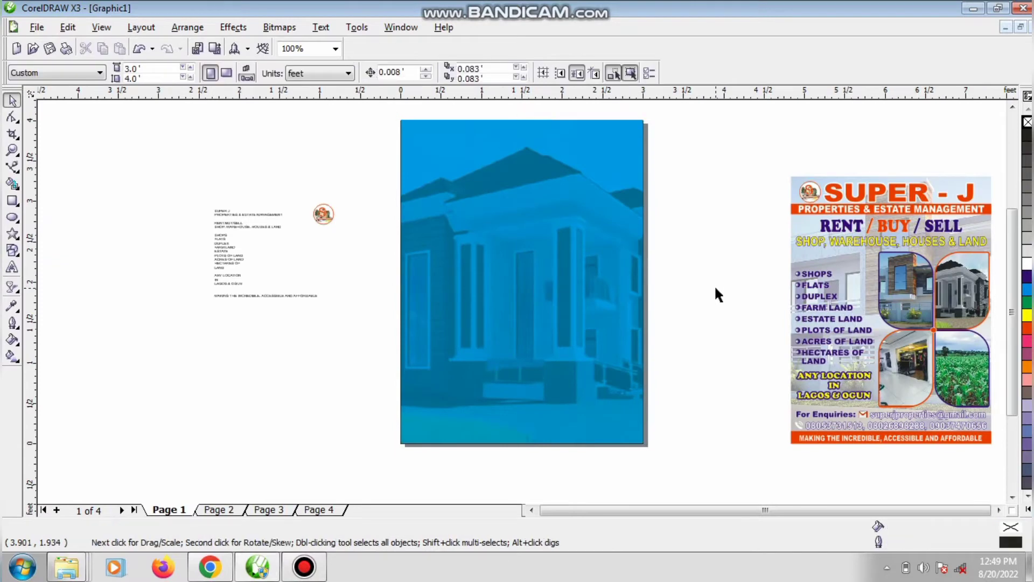
- Fill the PowerClip rectangle with Powder Blue and refine it to the lighter shade C:18 M:15 Y:5 K:0
click(591, 326)
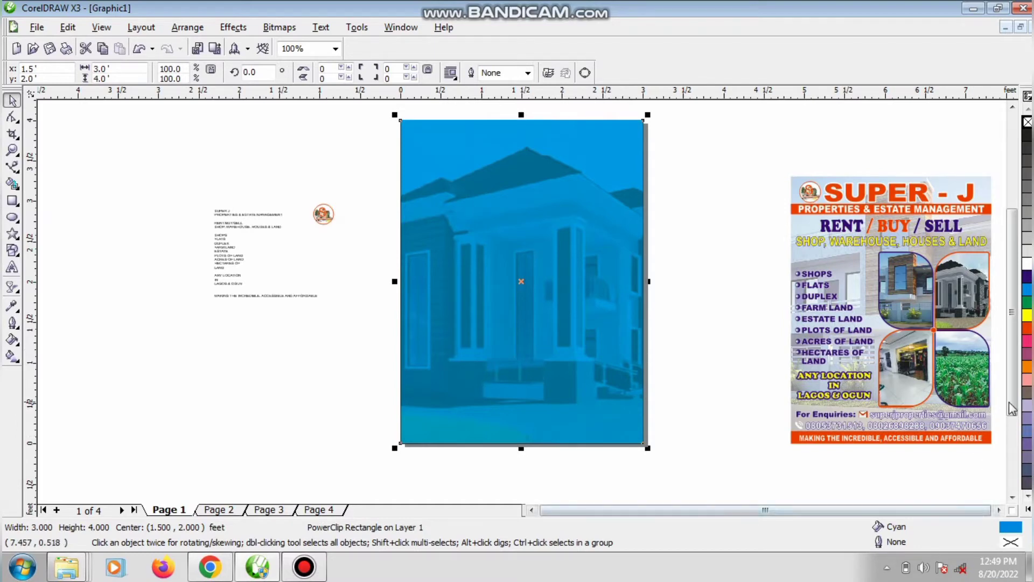
click(1028, 407)
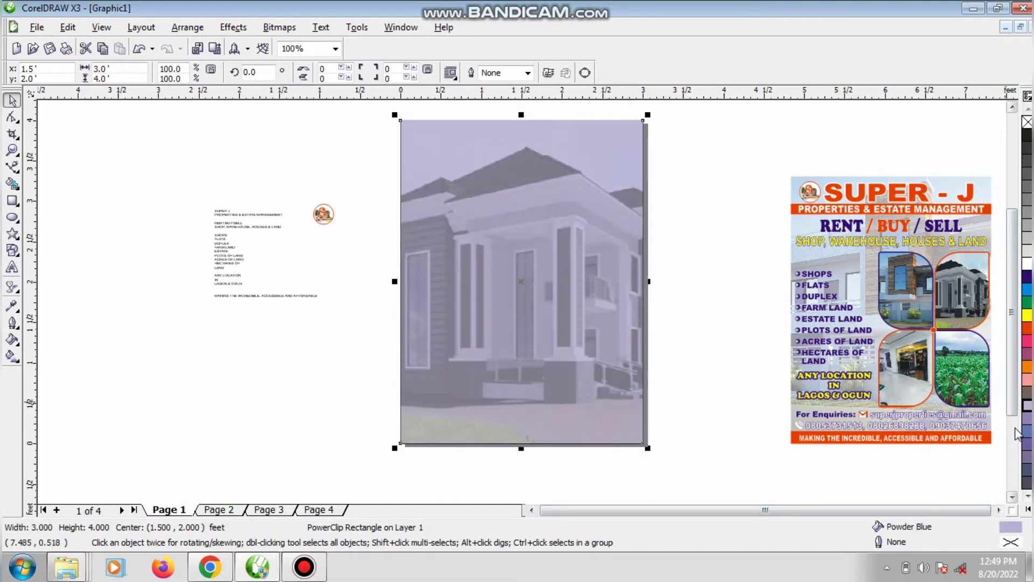
click(1027, 509)
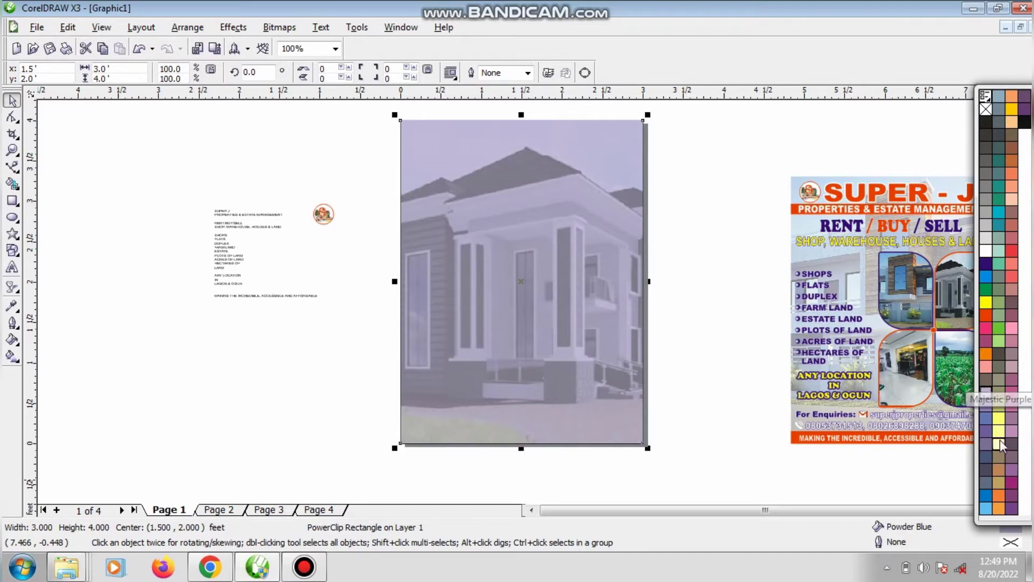
click(987, 393)
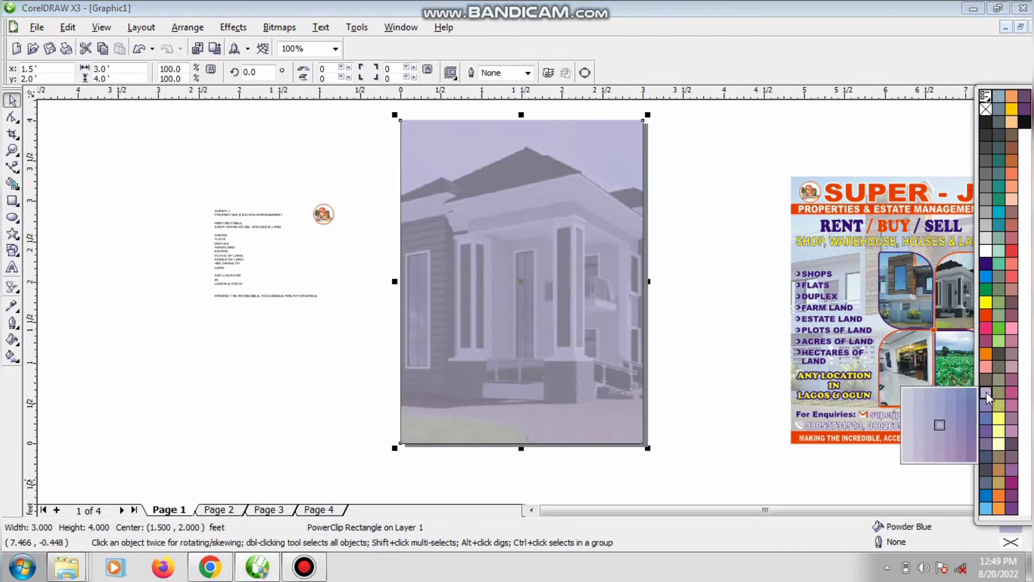
click(925, 427)
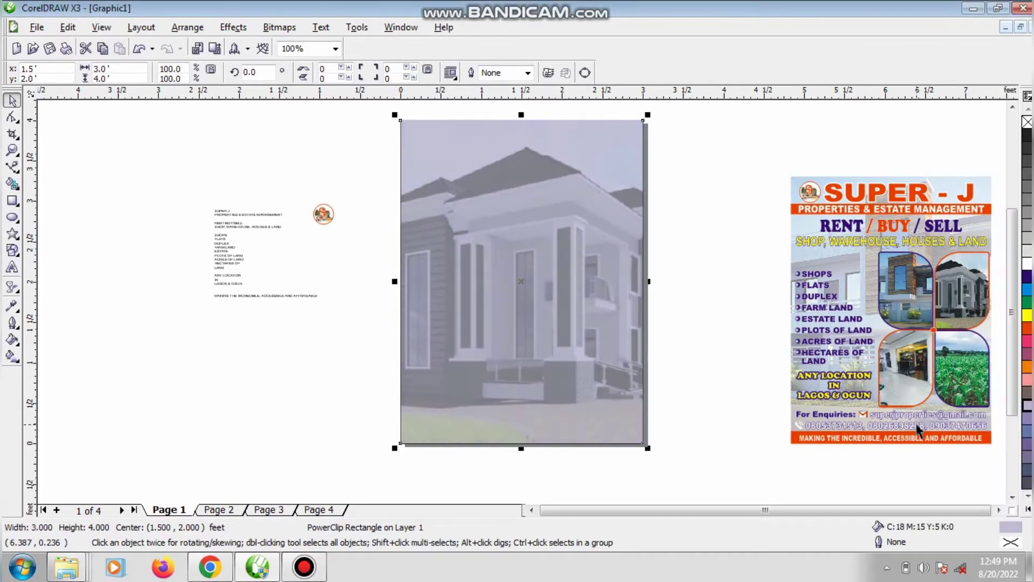
- Recolor the PowerClip rectangle with the cyan shade C:61 M:0 Y:17 K:0
click(1029, 290)
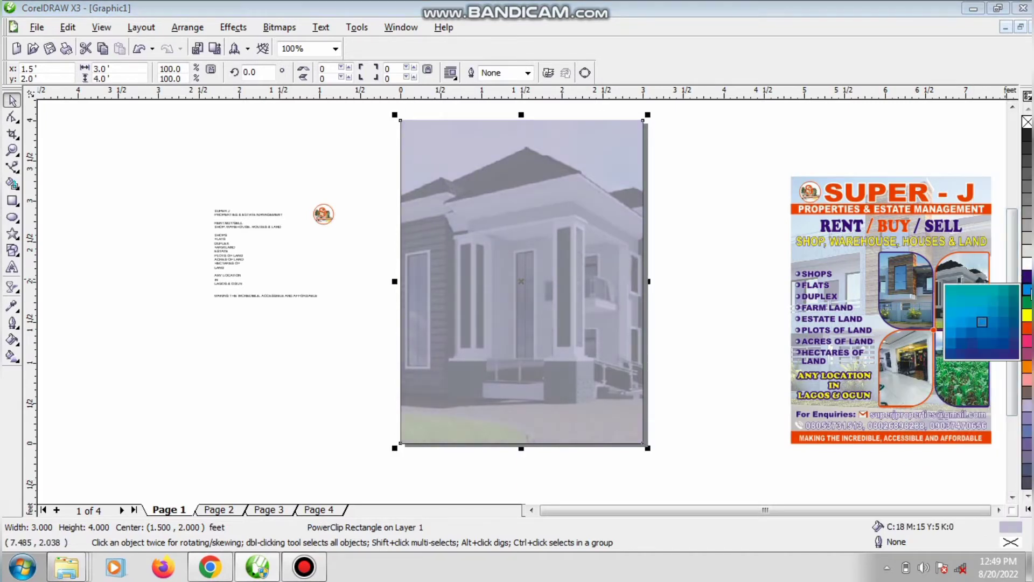
click(950, 305)
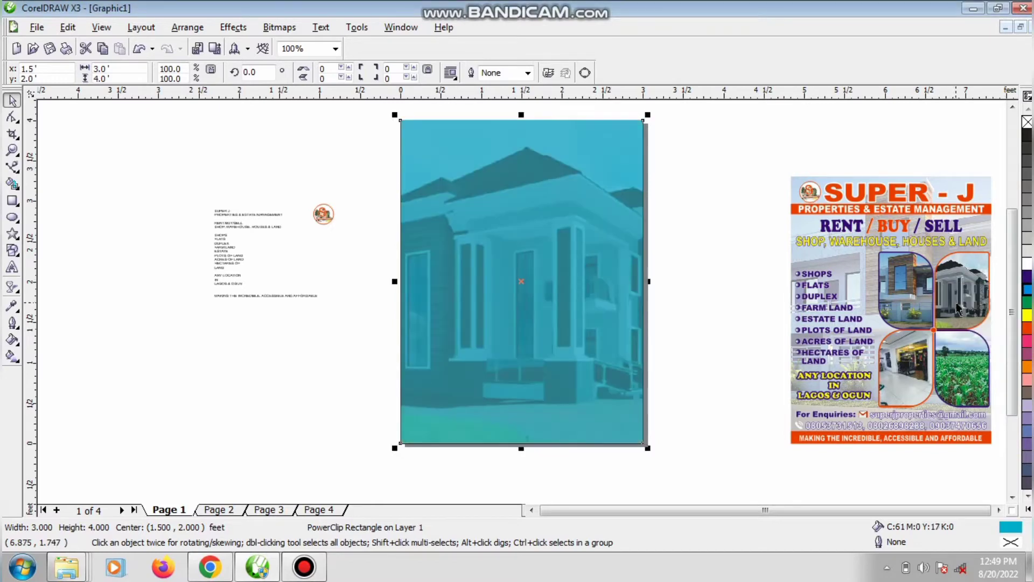
click(737, 417)
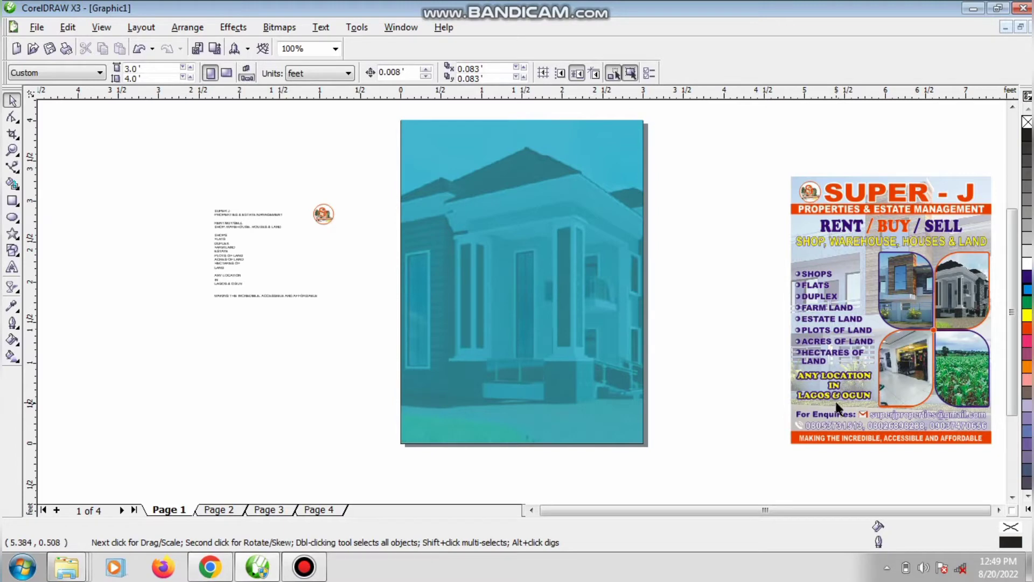
- Edit the PowerClip contents, set the house picture's uniform transparency to 80, and finish editing
click(516, 274)
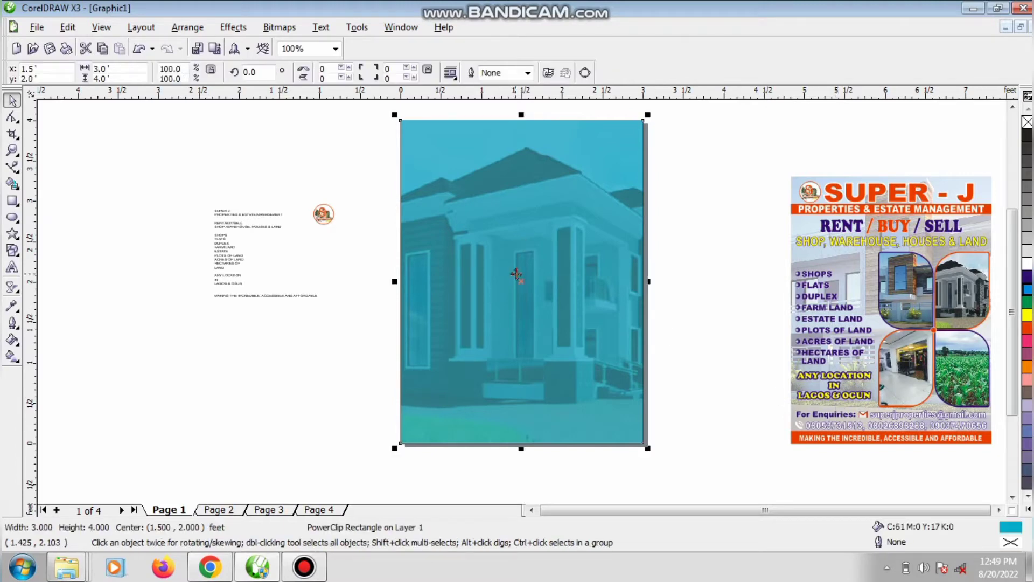
ctrl+click(534, 285)
click(534, 291)
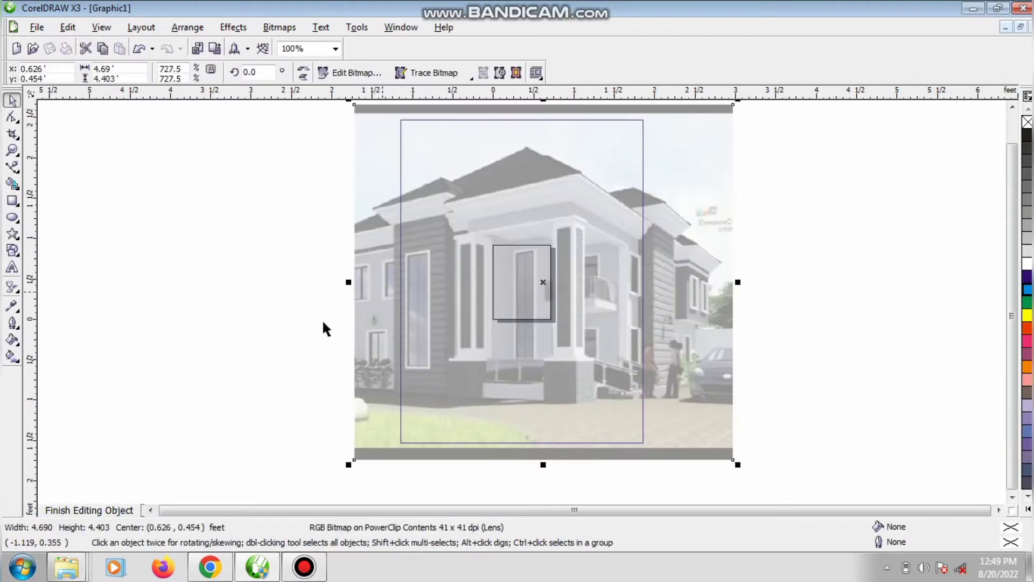
click(12, 287)
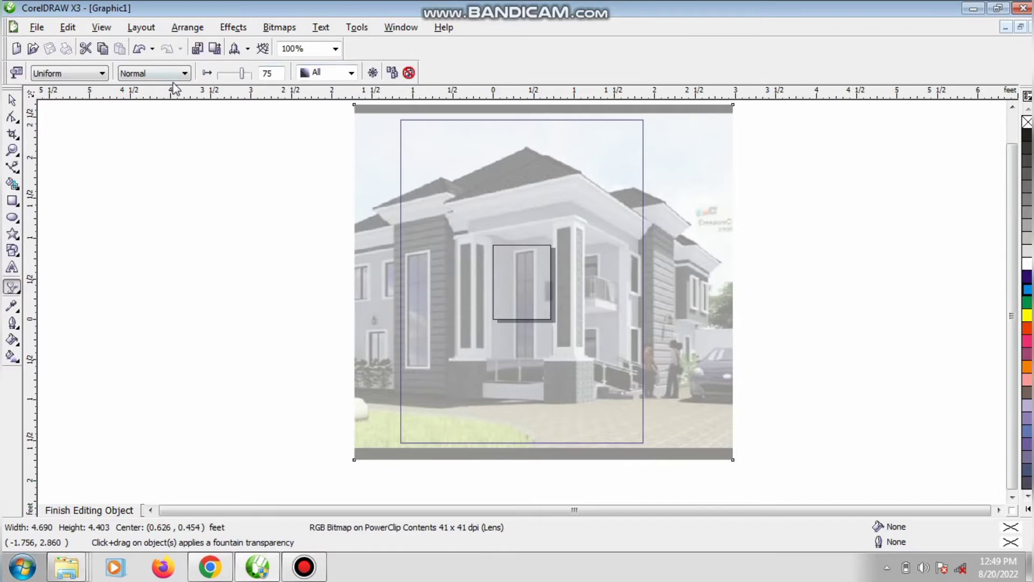
double_click(267, 73)
text(80)
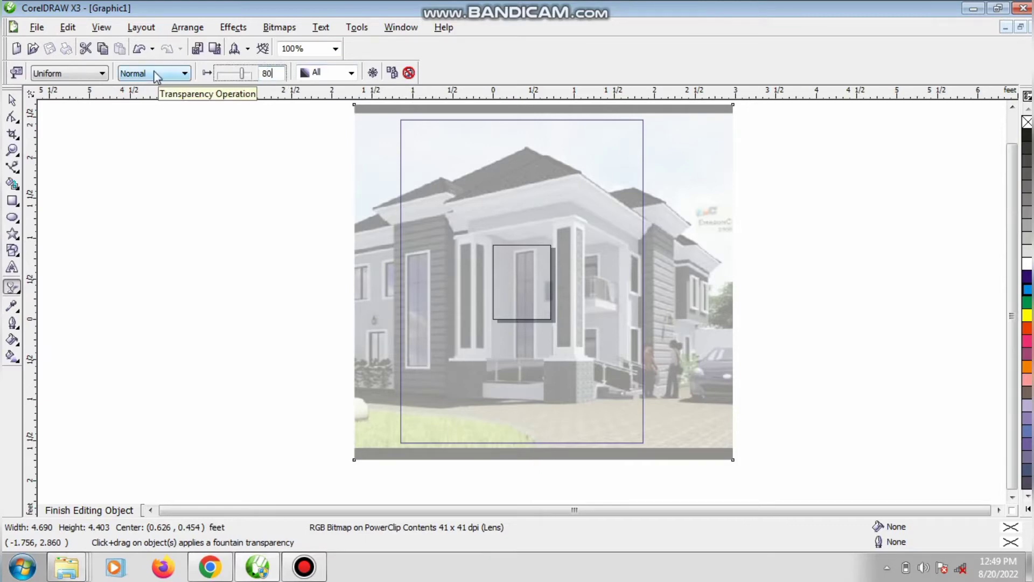
key(Return)
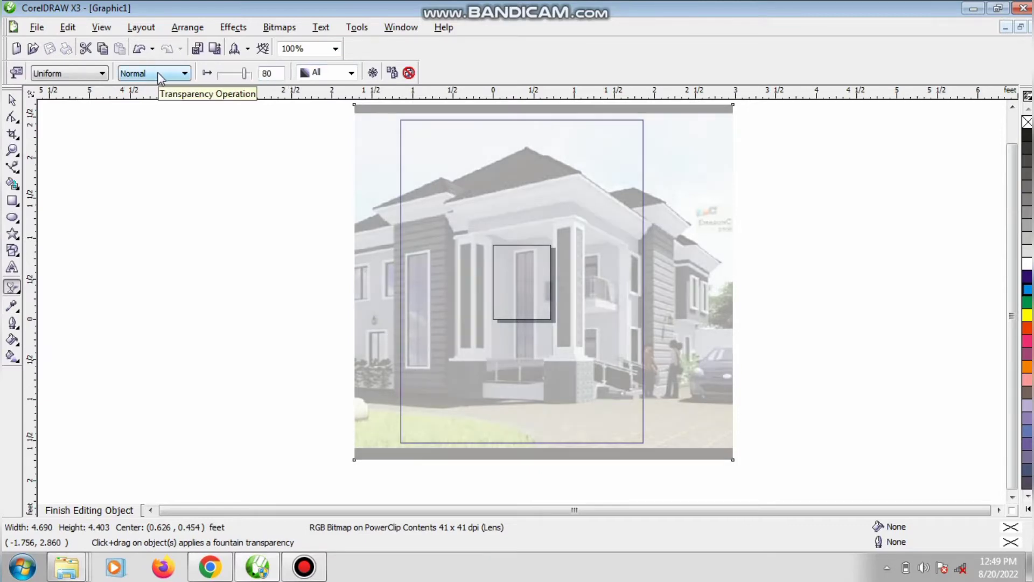
click(11, 100)
click(113, 503)
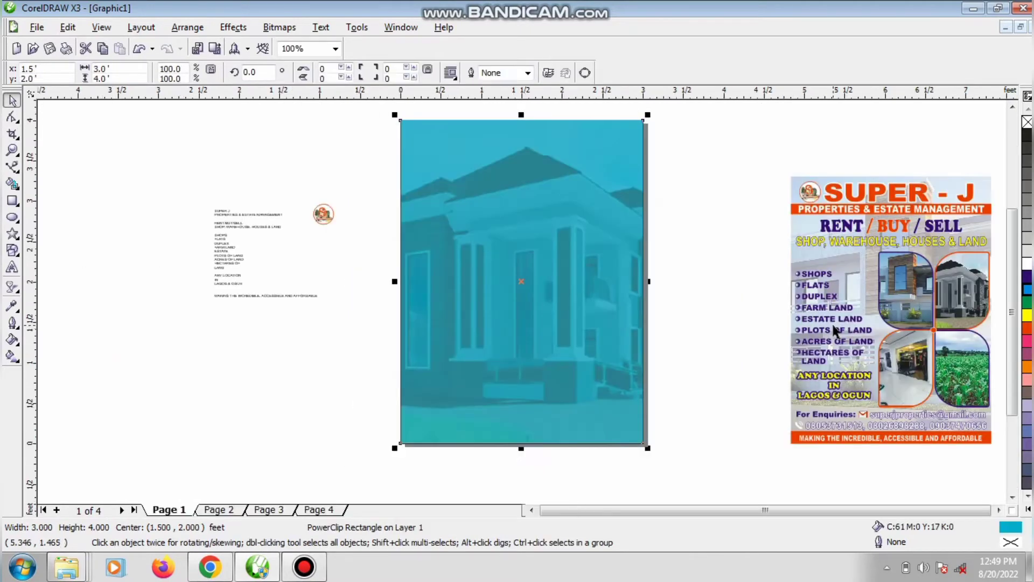
- Fill the PowerClip rectangle with Powder Blue and refine it to a slightly lighter shade of that color
click(764, 340)
click(588, 375)
click(1028, 410)
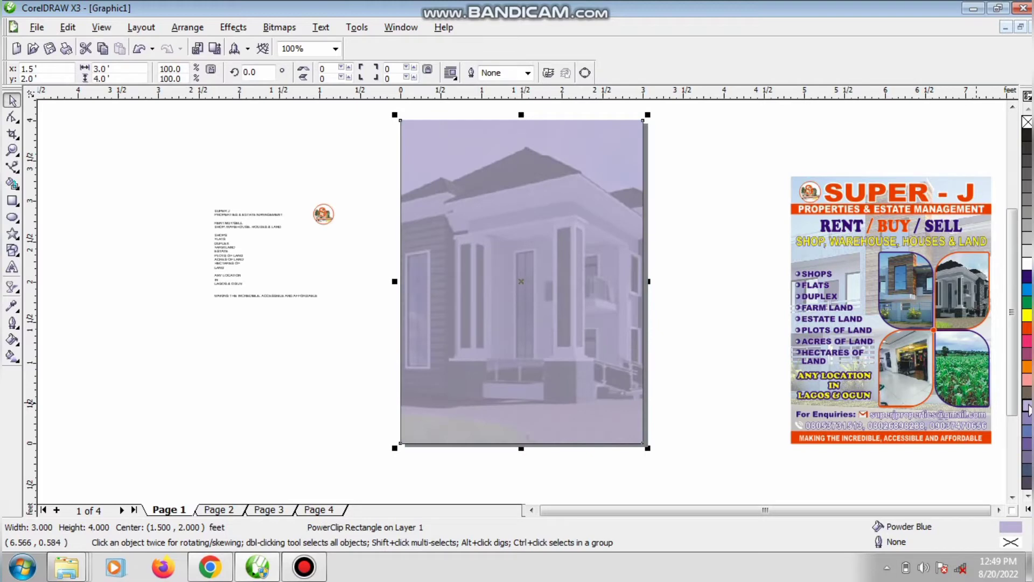
drag(1029, 409, 963, 436)
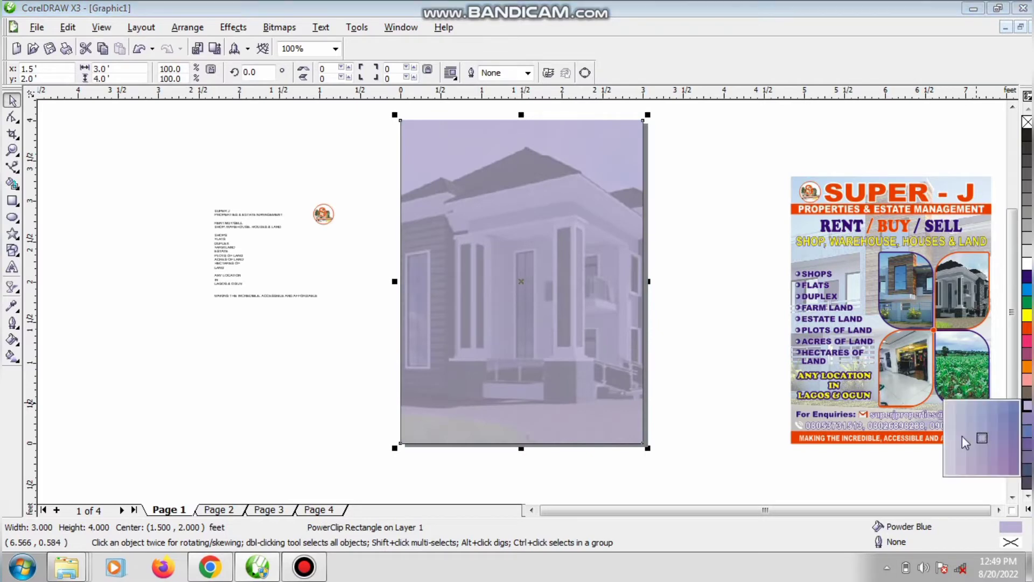
click(728, 477)
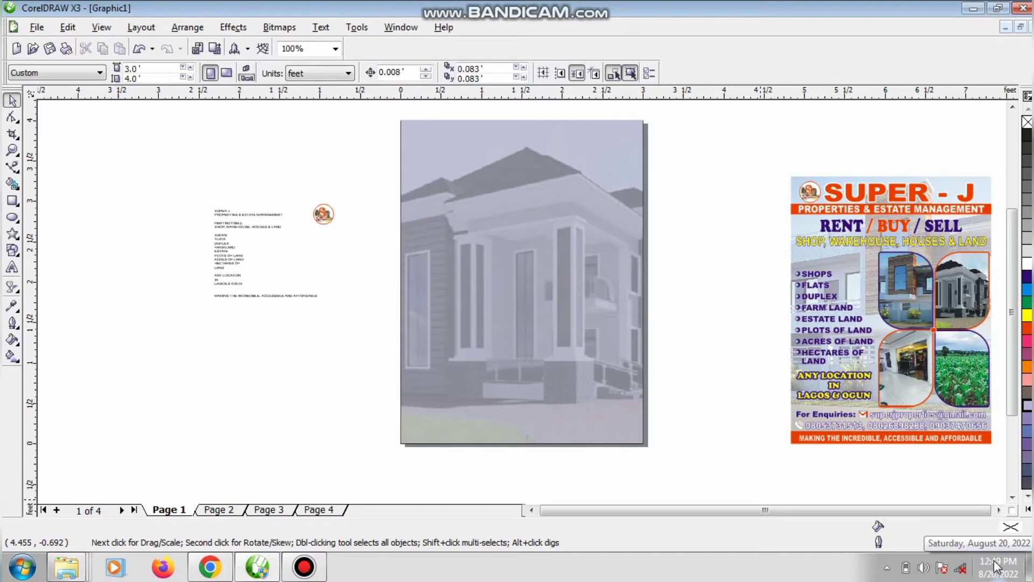
- Move the sample flyer group up and closer to the page, centered at about (5.13, 2.39) ft
drag(855, 355, 780, 294)
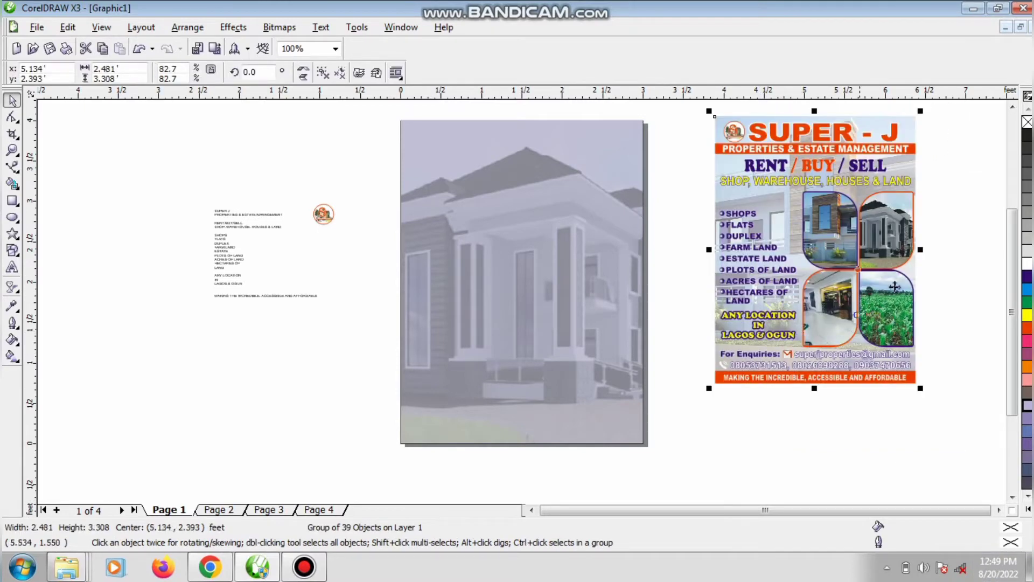
click(928, 269)
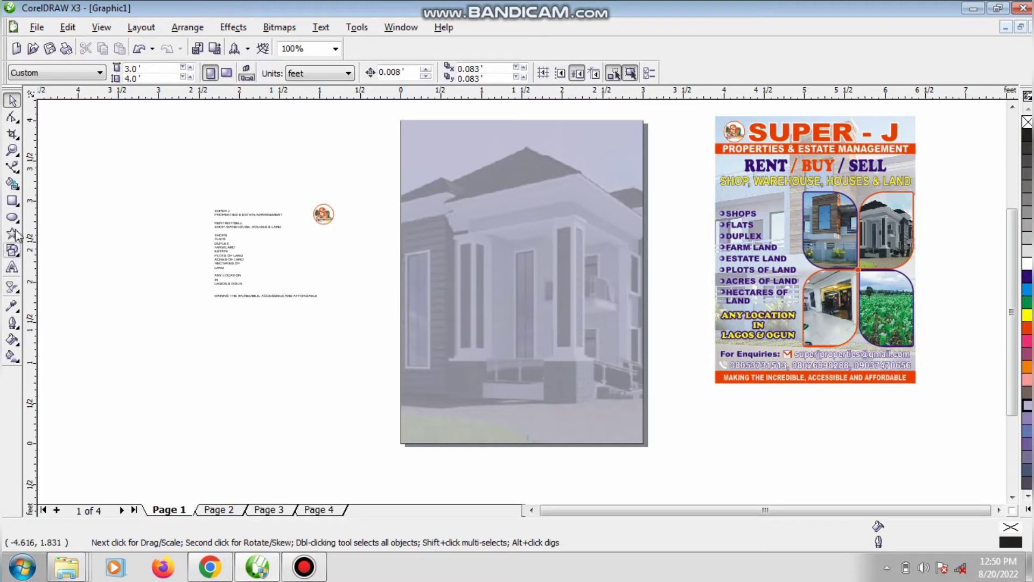
- Draw a rectangle about 1.15 by 1.61 ft on the right half of the page as the first picture frame
click(12, 201)
drag(528, 201, 622, 331)
click(12, 101)
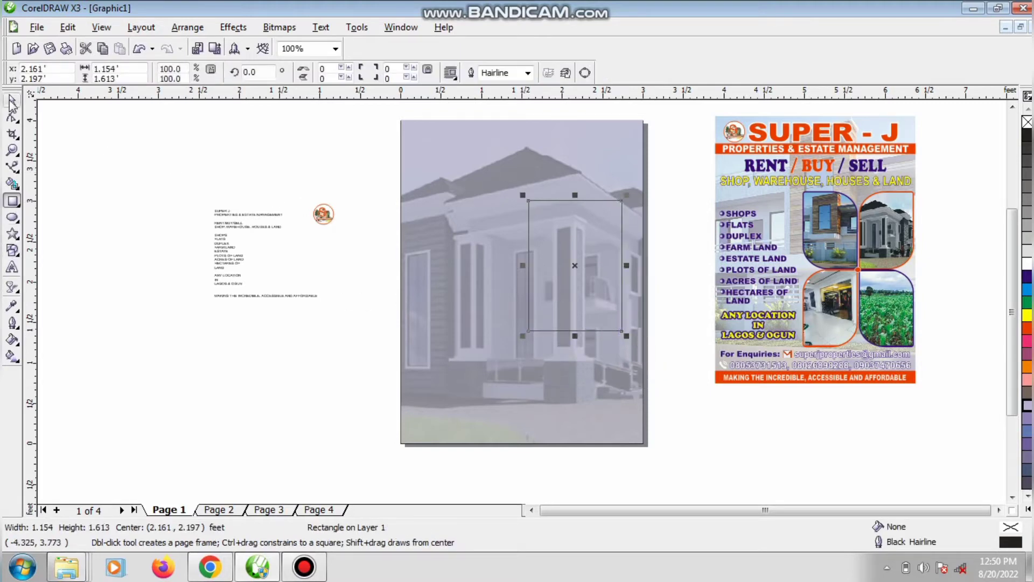
- Shift the sample flyer group slightly nearer to the page, centered at about (4.97, 2.29) ft
drag(810, 230, 796, 238)
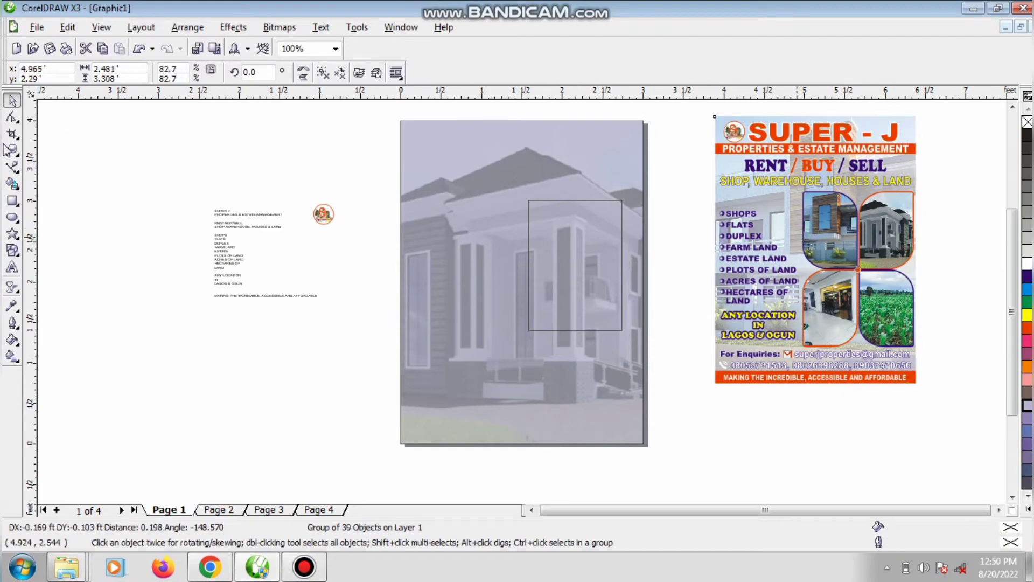
click(12, 151)
drag(699, 122, 930, 408)
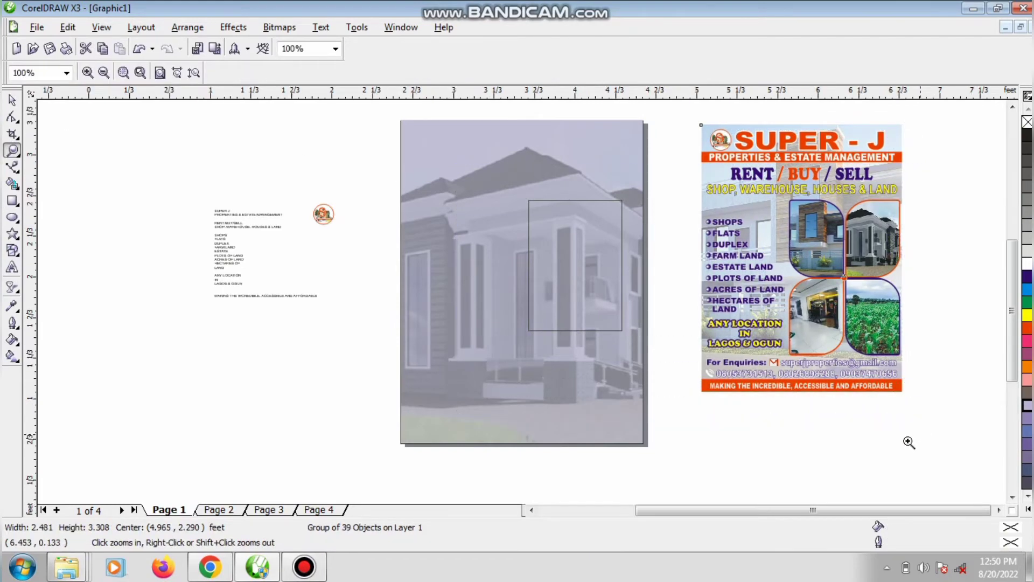
key(space)
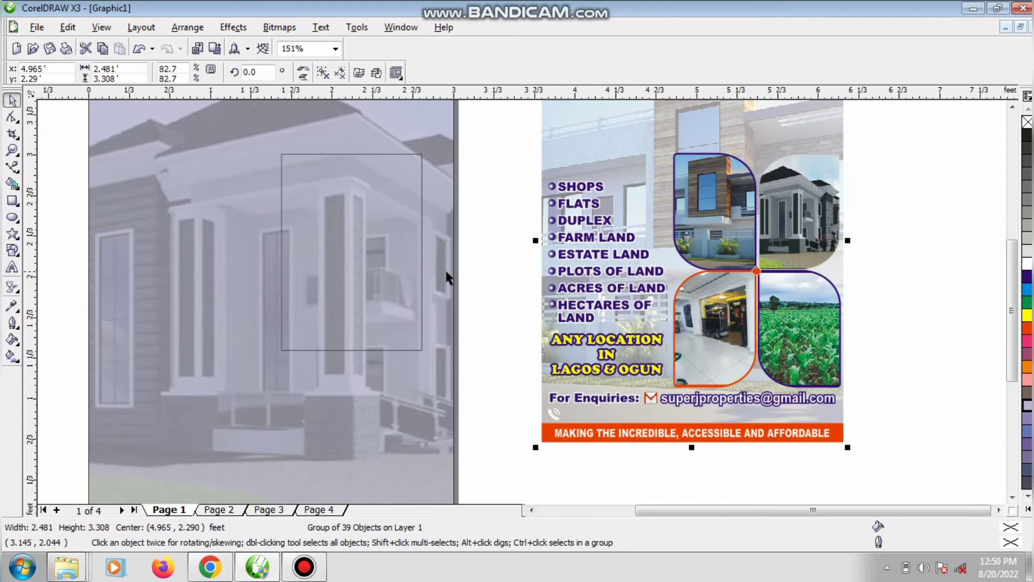
- Convert the new rectangle to curves and change the line segments at its upper-right and lower-left nodes to curves
click(11, 116)
click(394, 165)
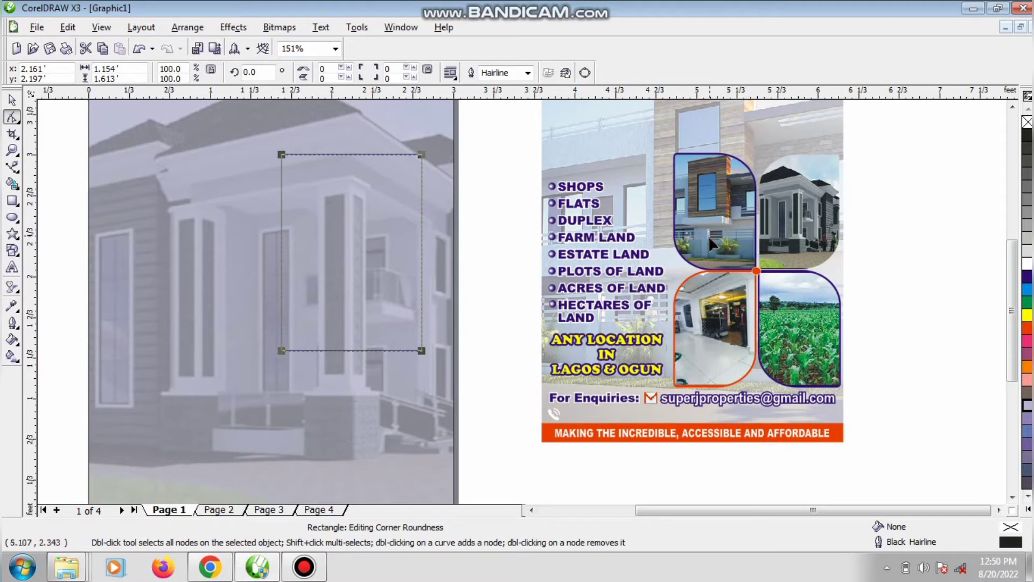
key(ctrl+q)
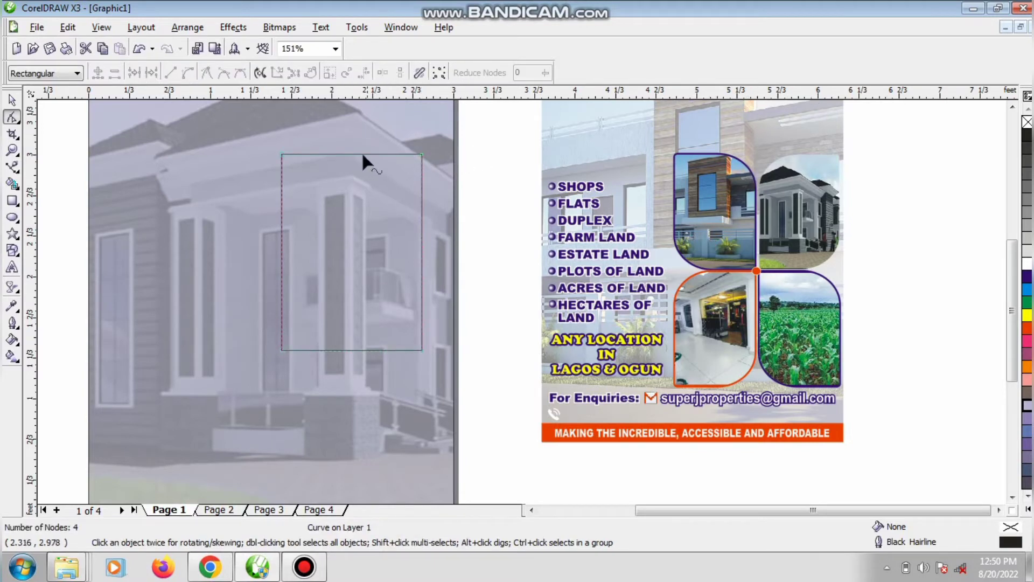
click(421, 156)
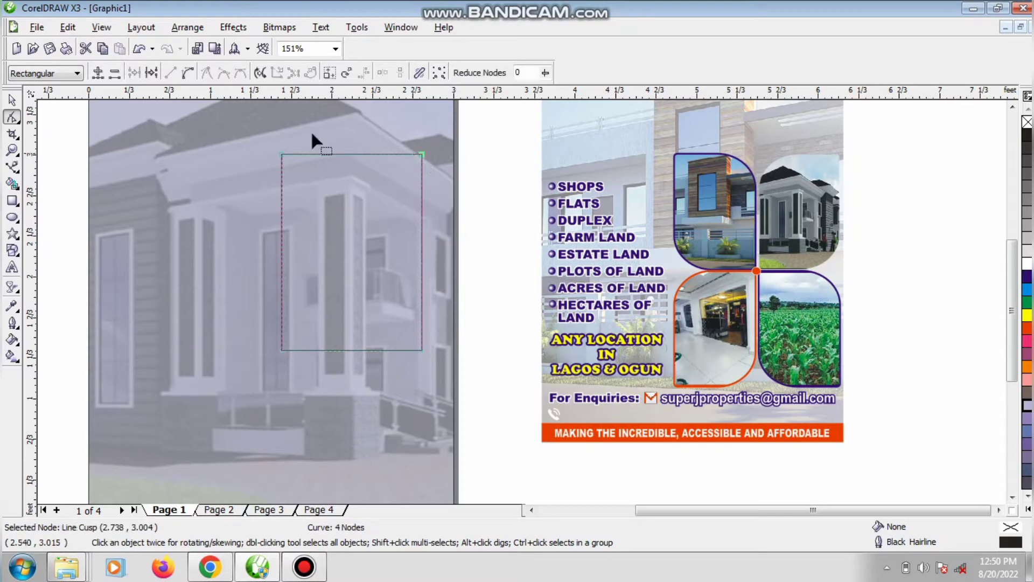
click(187, 72)
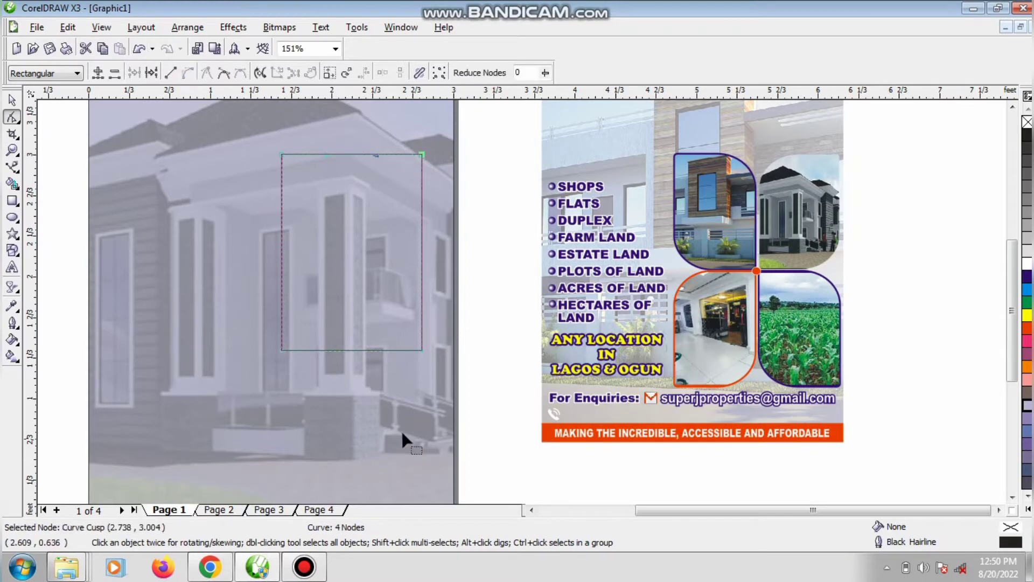
click(282, 350)
click(187, 73)
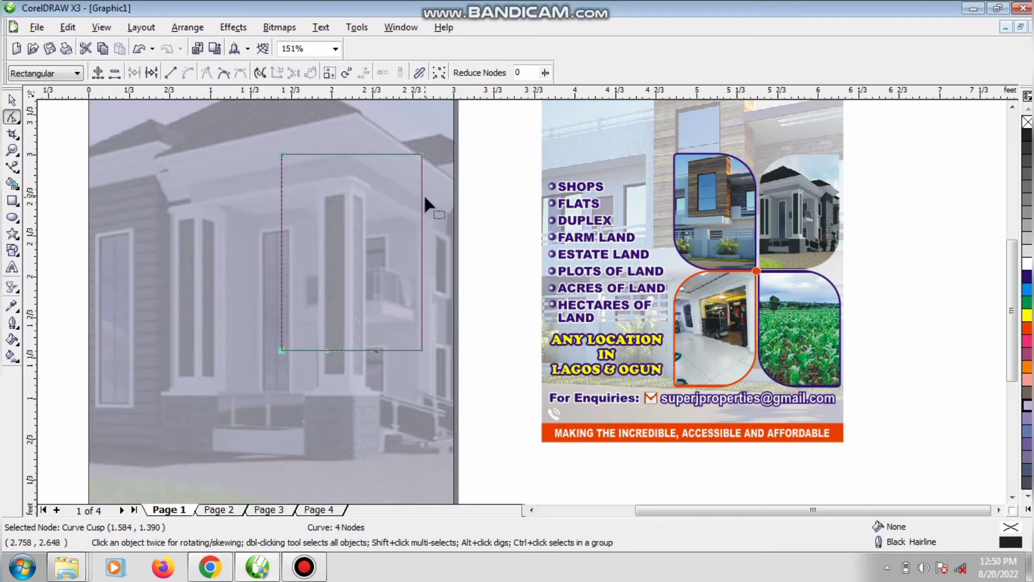
- Delete the frame's upper-right and lower-left nodes to round those two opposite corners
key(Delete)
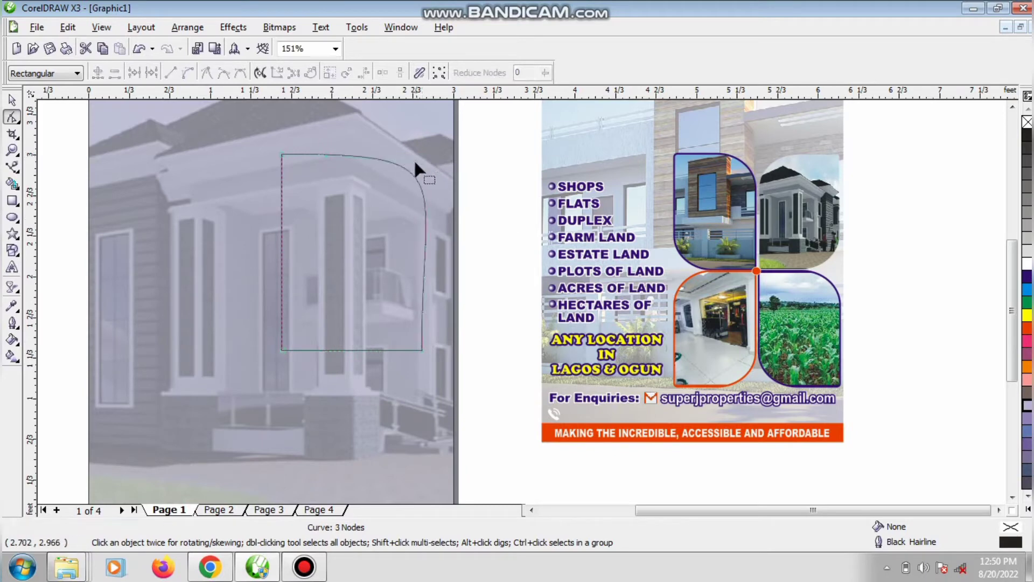
click(282, 350)
key(Delete)
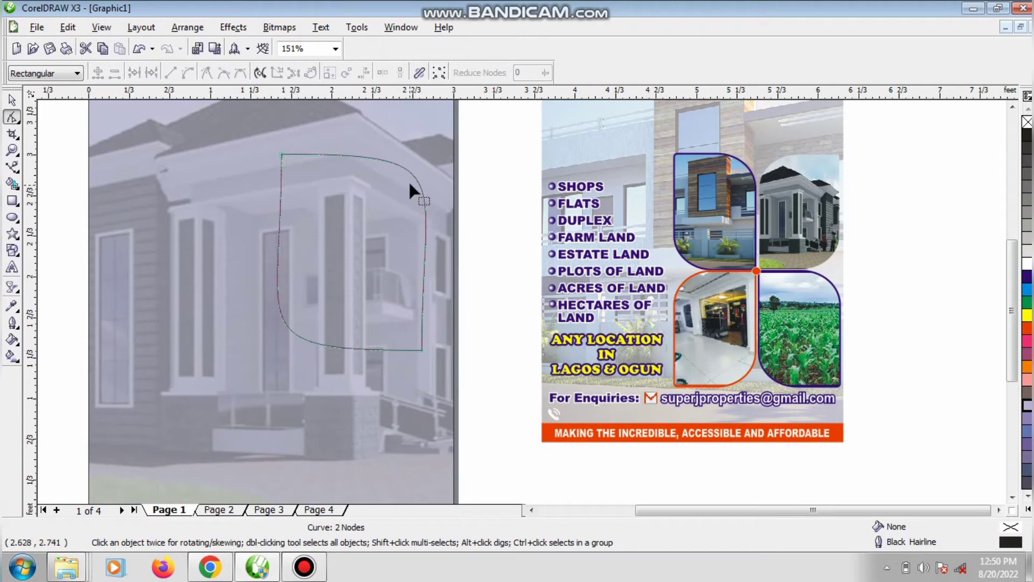
- Try to even out the first frame's two rounded corners by reshaping its curves and moving the lower-right node inward
drag(413, 174, 385, 176)
drag(295, 333, 301, 327)
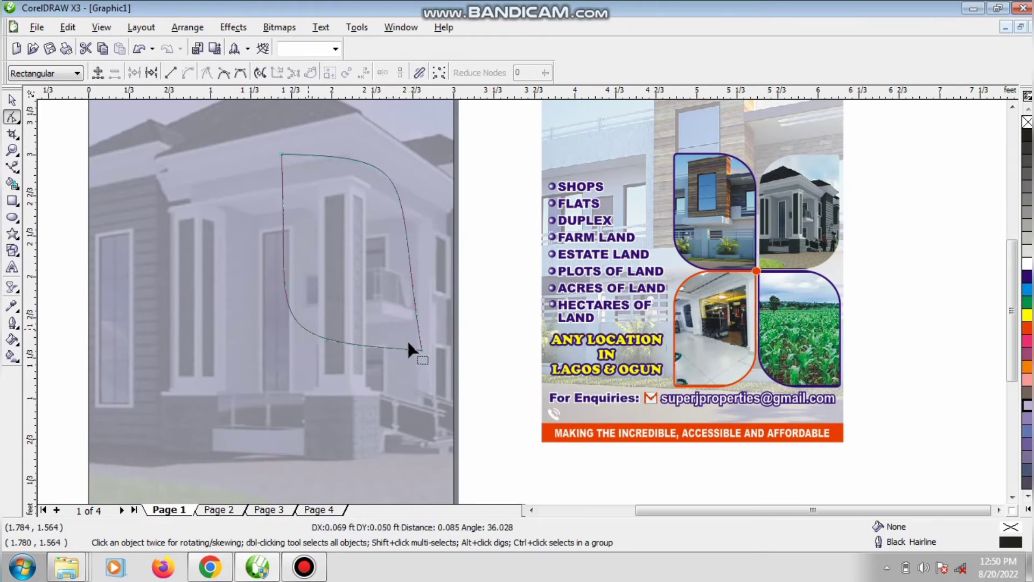
click(420, 349)
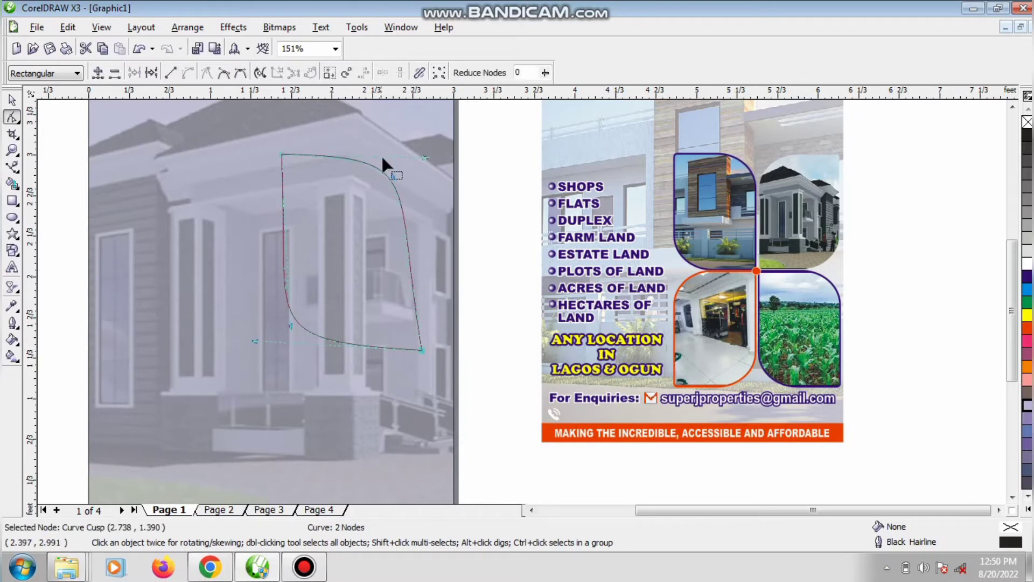
drag(393, 180, 419, 156)
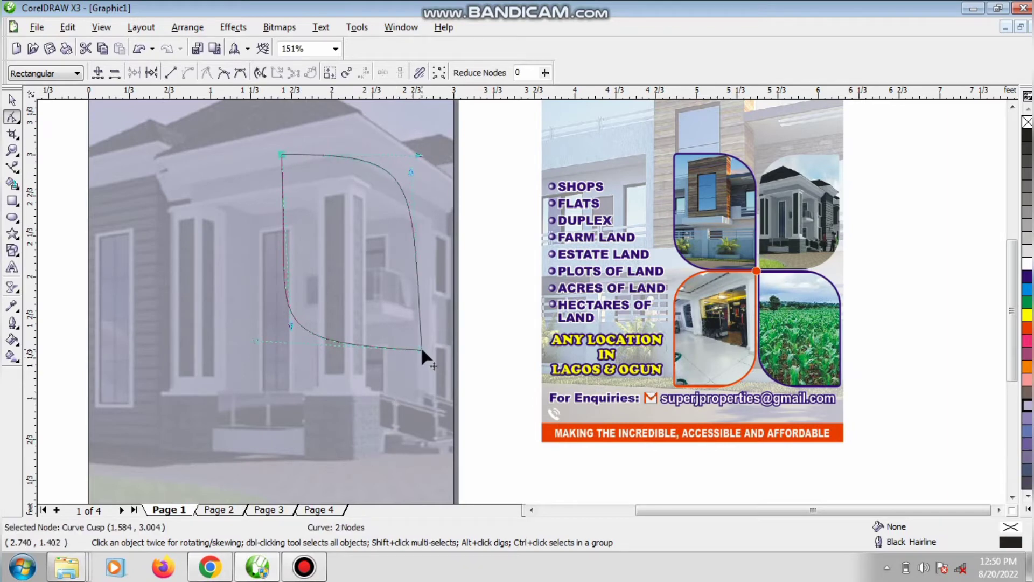
drag(421, 350, 411, 345)
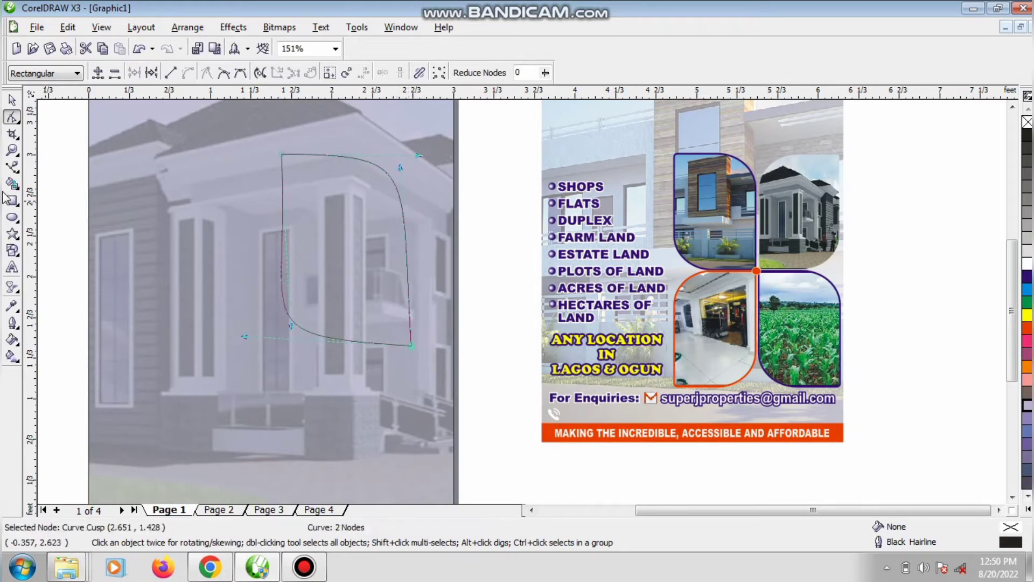
- Draw a rectangle about 0.87 by 1.36 ft on the left half of the page and convert it to curves
click(11, 200)
drag(111, 151, 217, 315)
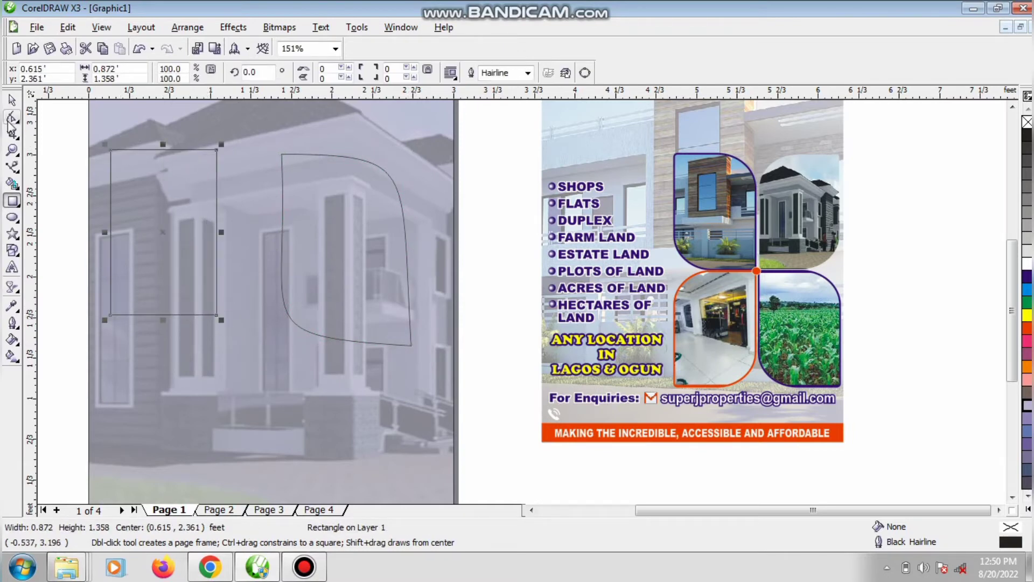
click(11, 119)
key(ctrl+q)
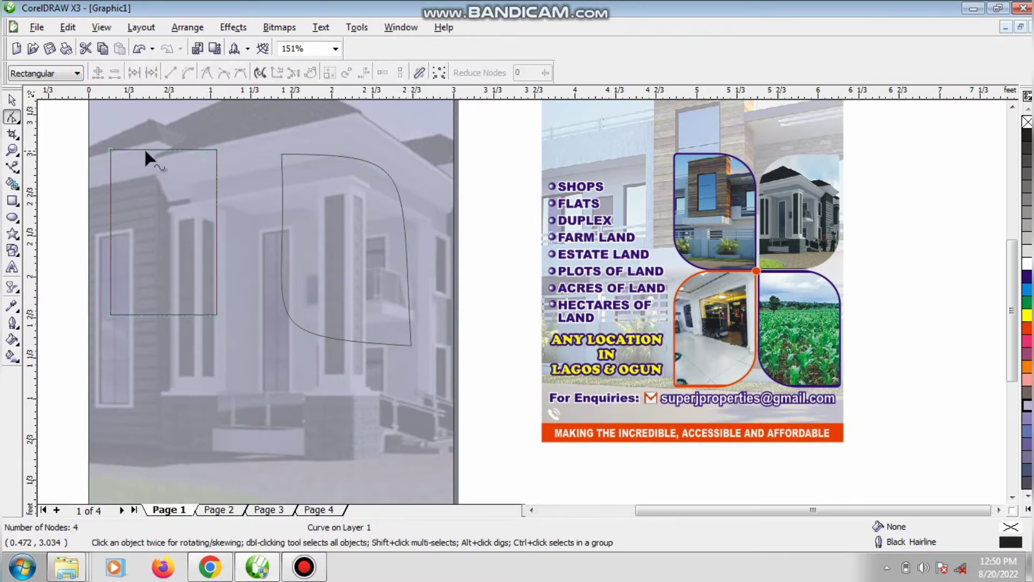
- Add nodes on the new rectangle's top and right edges, convert the segments to curves, and round the upper-right corner by deleting its node
click(145, 147)
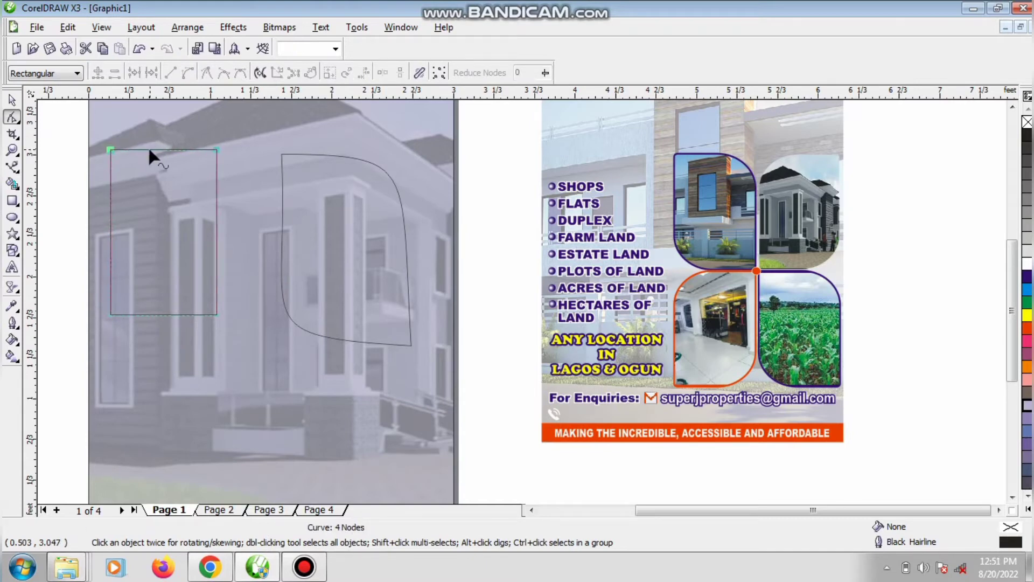
double_click(147, 150)
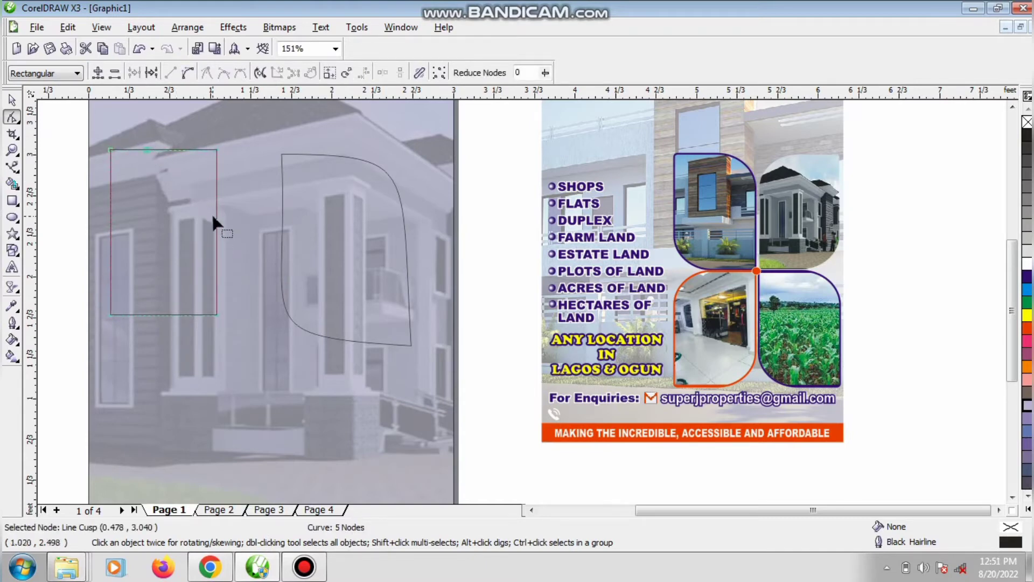
double_click(217, 207)
click(187, 72)
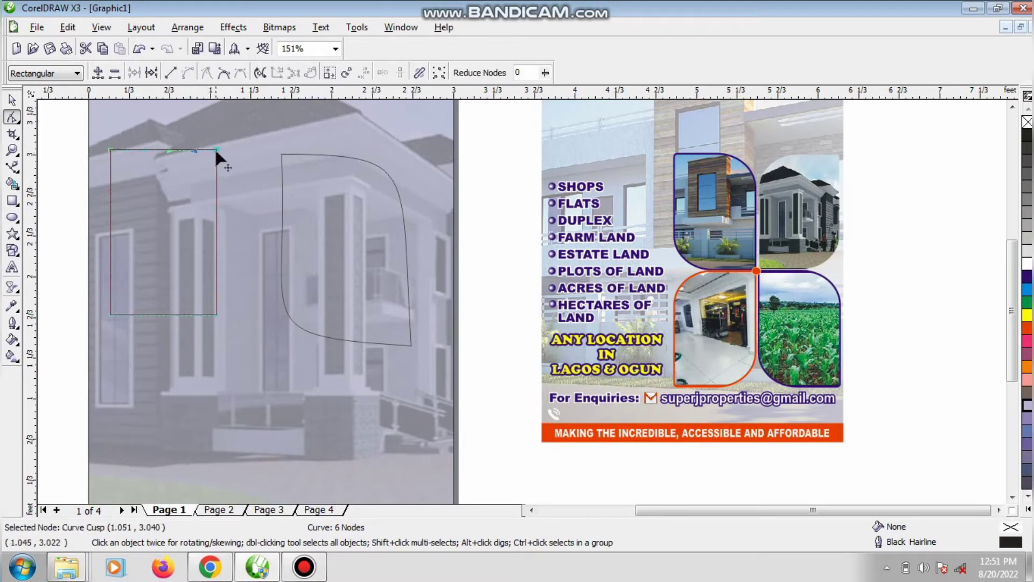
key(Delete)
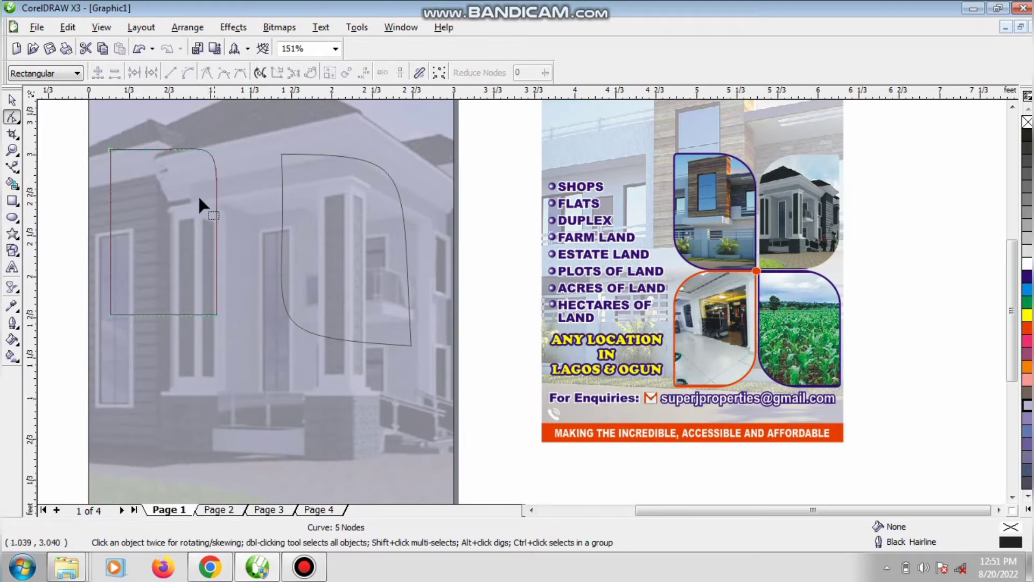
- Add nodes on the shape's left and bottom edges and change the segments at the lower-left corner to curves
double_click(109, 244)
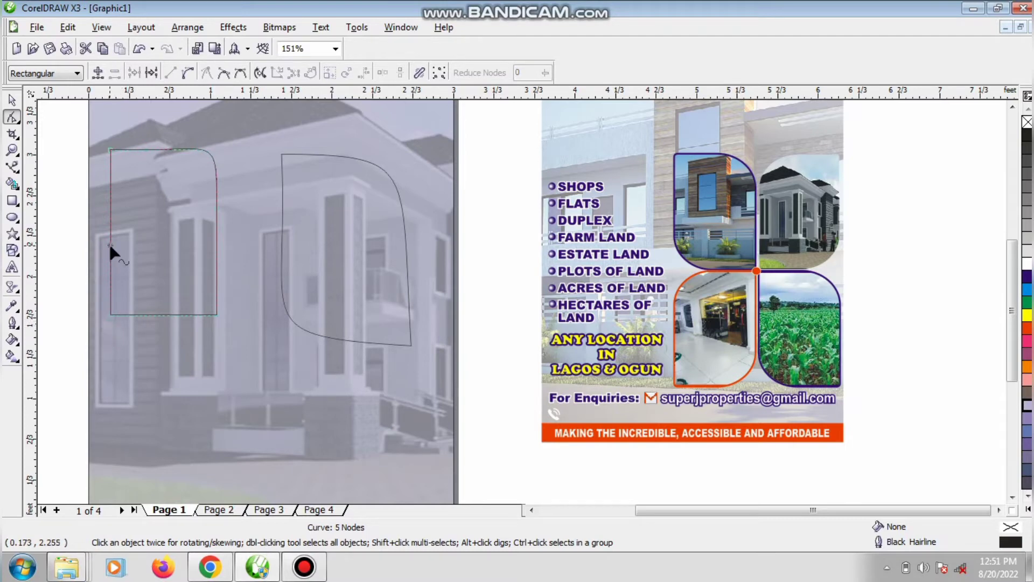
double_click(154, 315)
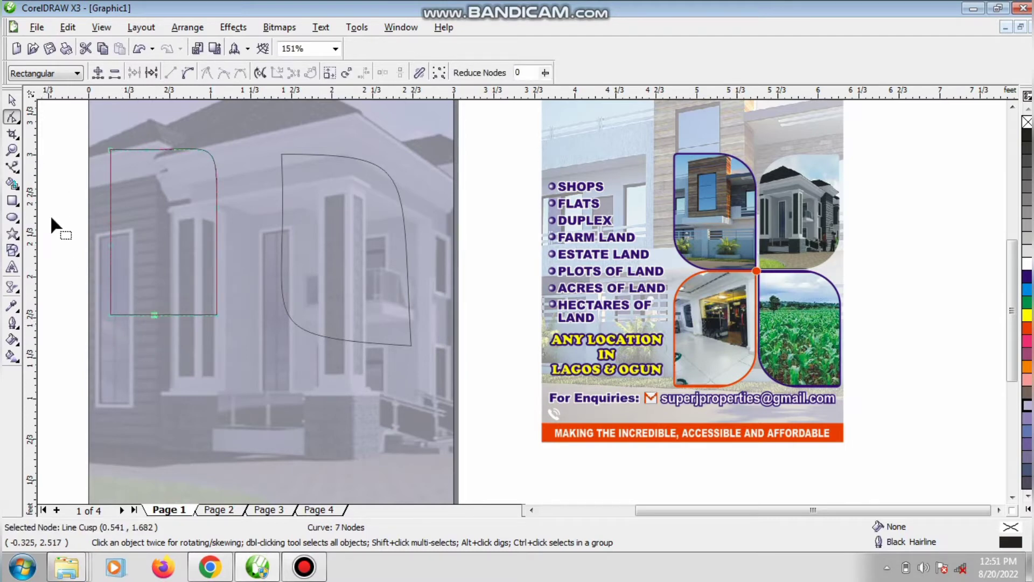
drag(51, 218, 180, 369)
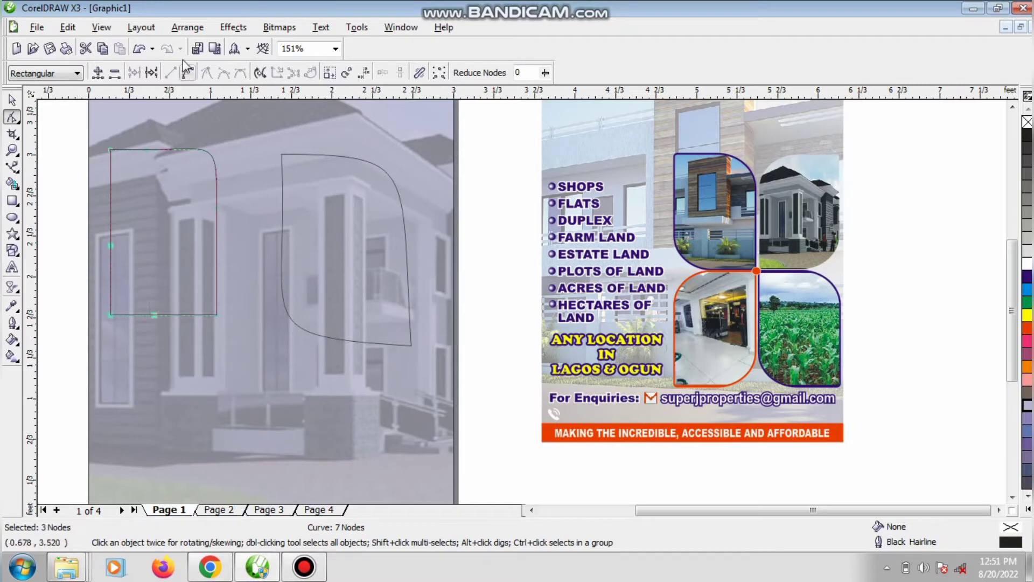
click(178, 414)
click(110, 312)
double_click(111, 313)
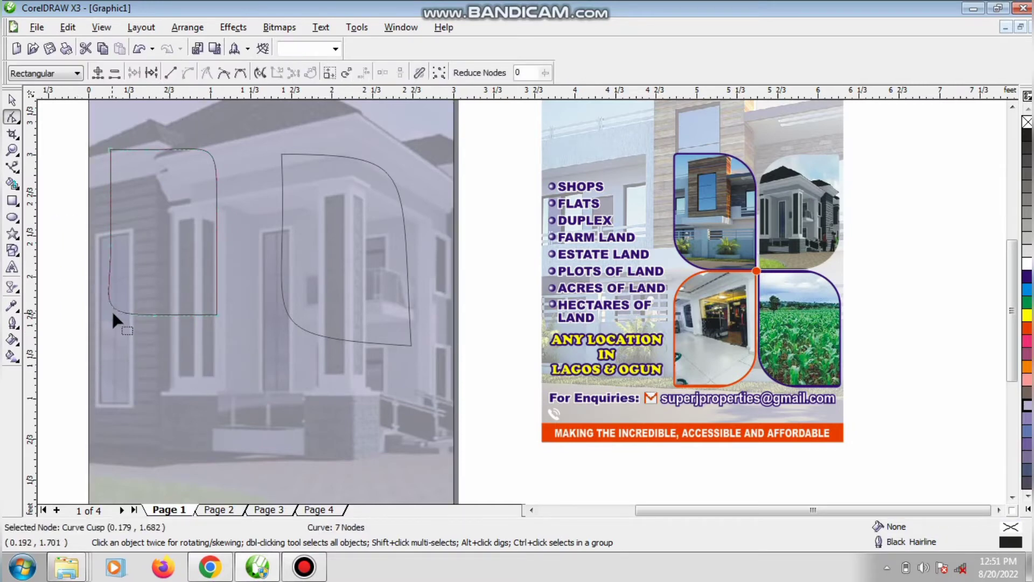
key(ctrl+z)
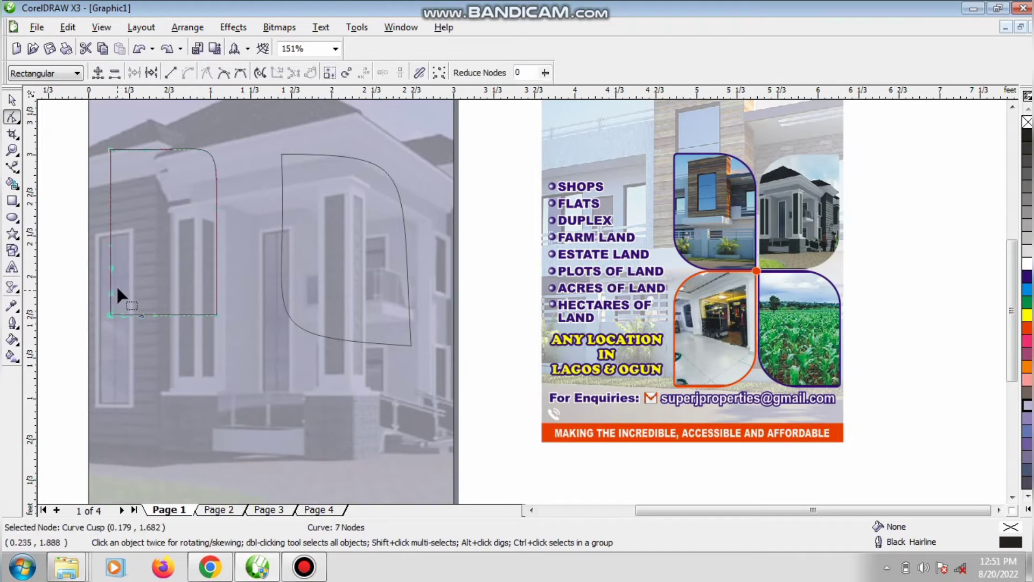
double_click(111, 248)
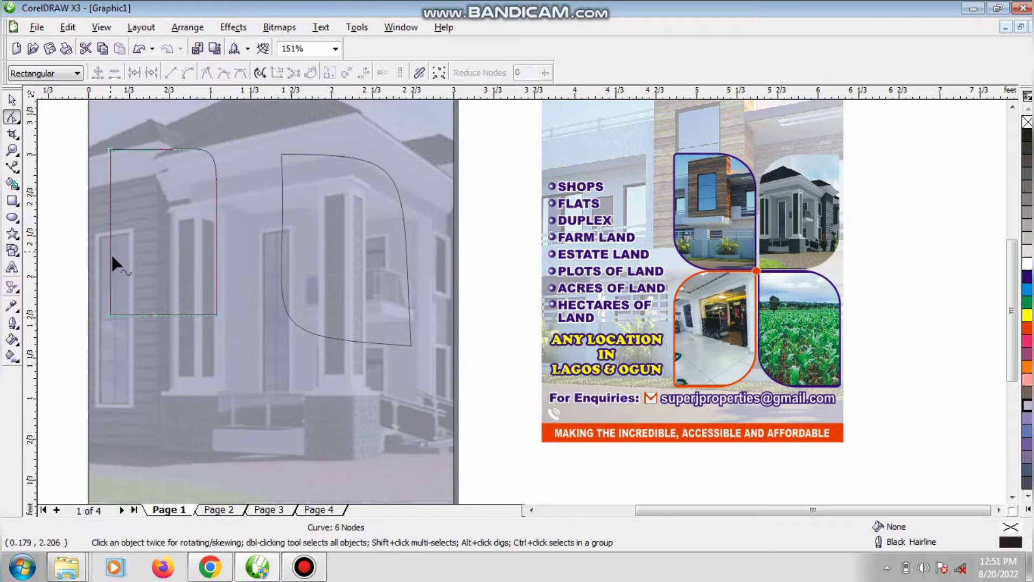
key(ctrl+z)
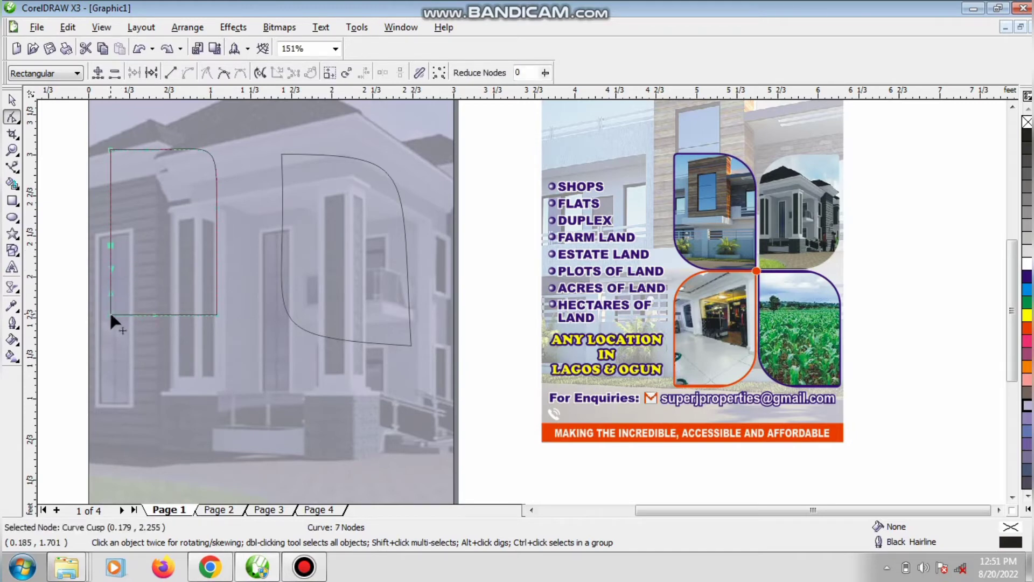
- Round the shape's lower-left corner between the added nodes and pull its upper-right curve slightly inward
drag(109, 310, 136, 302)
mouse_move(209, 152)
mouse_down()
mouse_move(193, 166)
mouse_move(205, 160)
mouse_up()
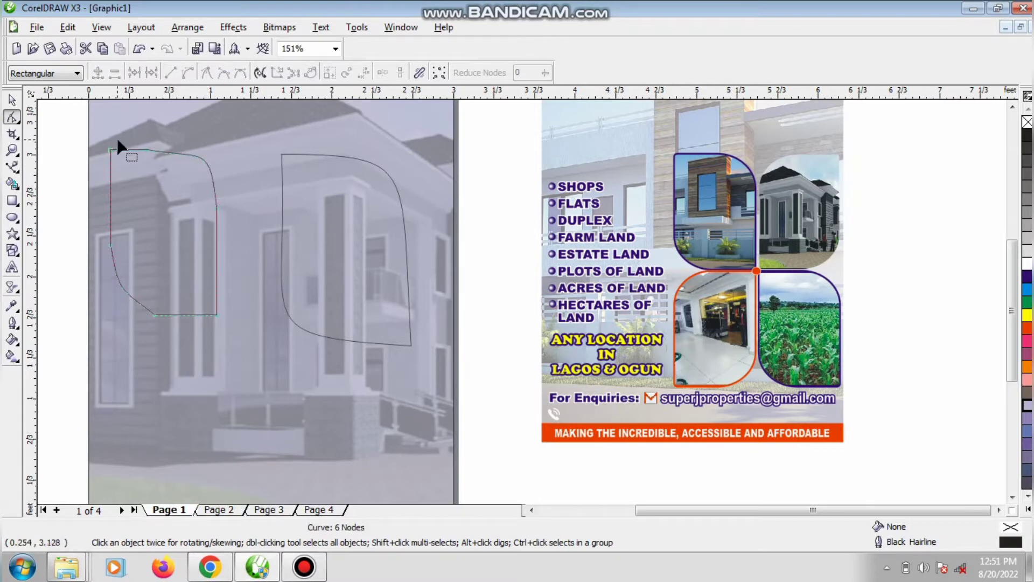
drag(138, 131, 178, 170)
drag(234, 235, 234, 236)
click(187, 76)
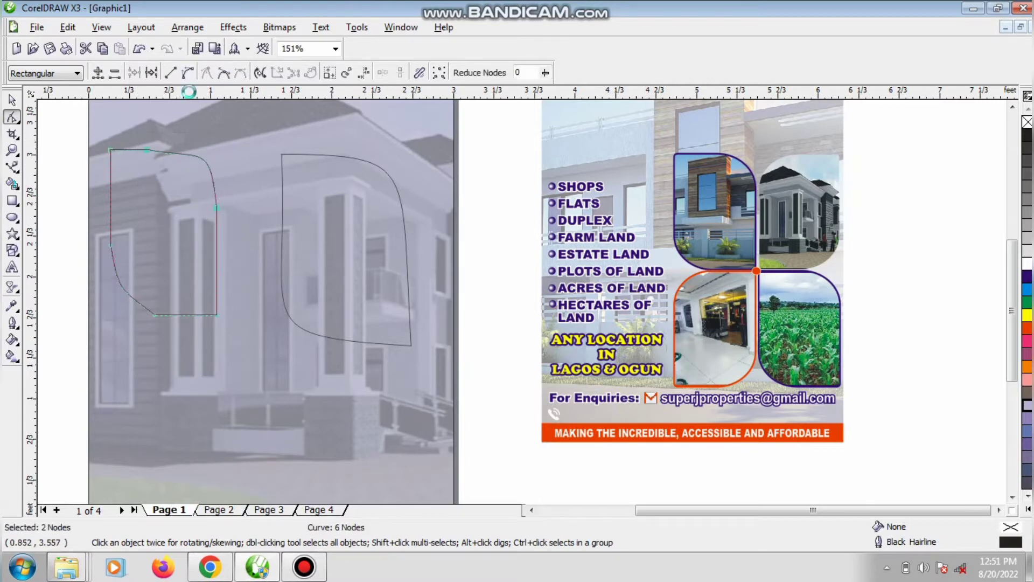
click(199, 154)
click(201, 158)
click(201, 160)
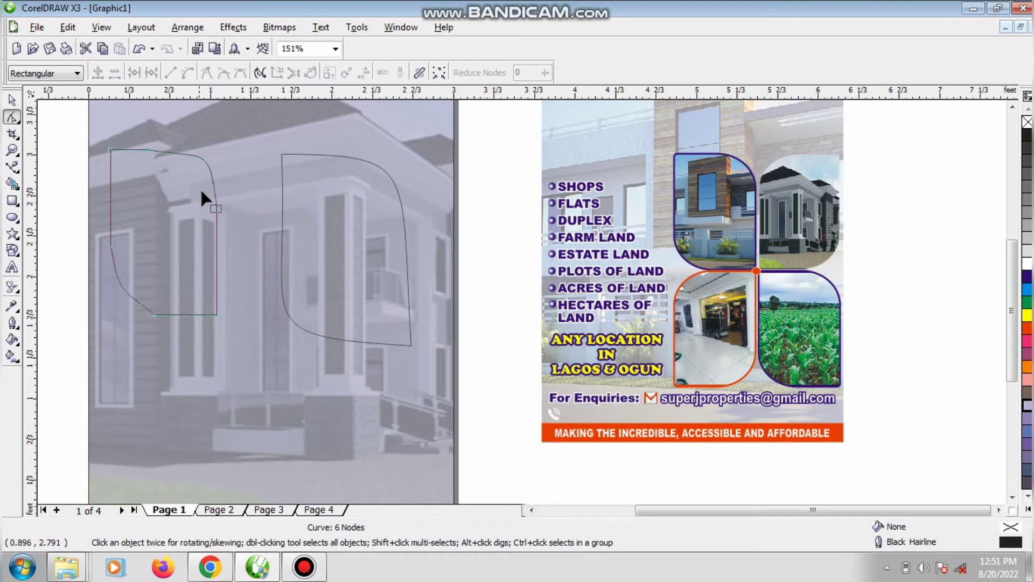
- Smooth the upper-right curve and delete the extra nodes on the shape's top and left edges
mouse_move(202, 157)
mouse_down()
mouse_move(196, 166)
mouse_move(189, 150)
mouse_up()
click(147, 151)
key(Delete)
click(111, 246)
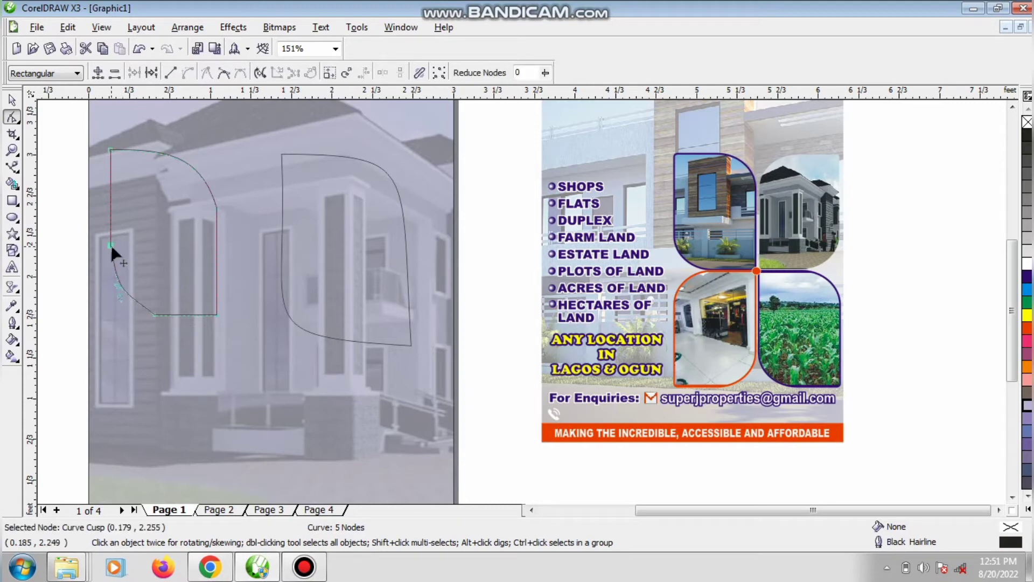
key(Delete)
- Delete the first, larger frame on the right half of the page
click(16, 102)
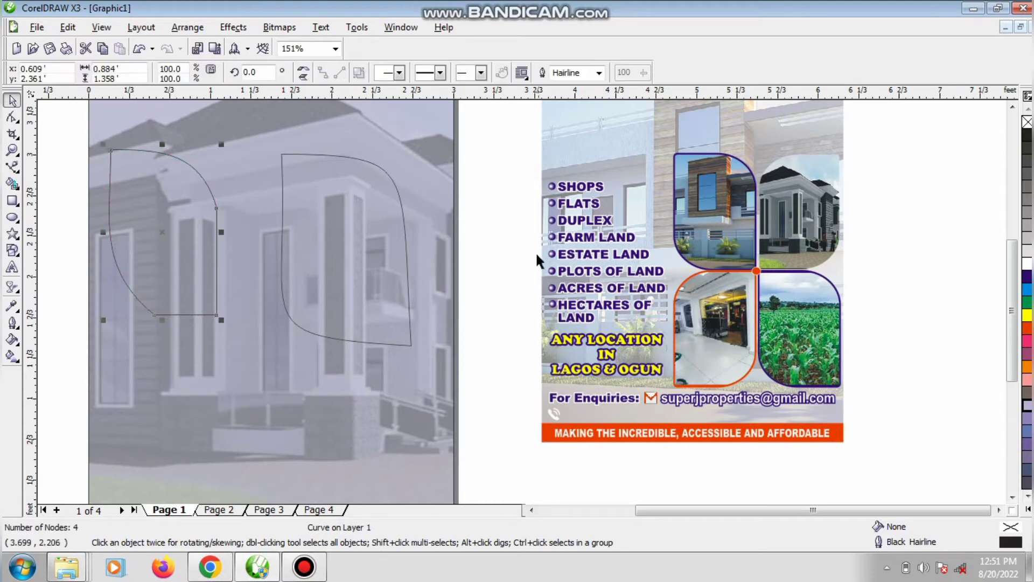
click(296, 305)
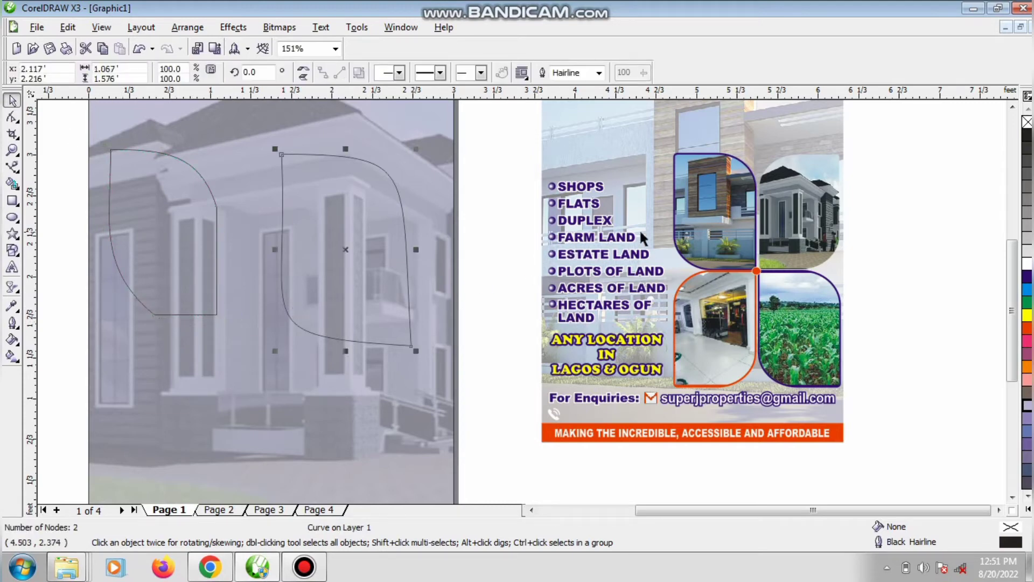
key(Delete)
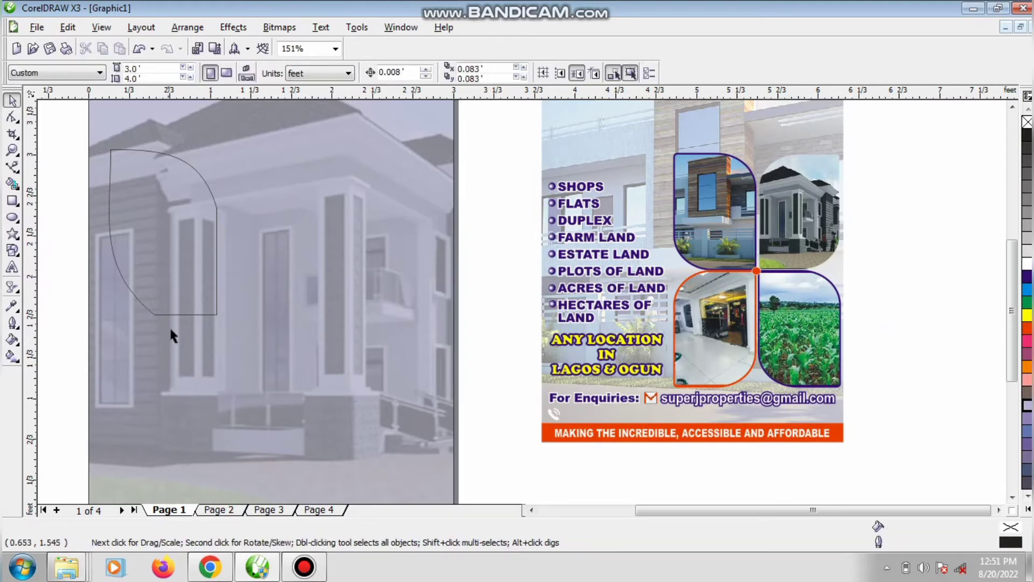
- Move the leaf-shaped frame to the right half of the page, centered at about (2.39, 2.49) ft, and fill it with white
drag(185, 299, 401, 284)
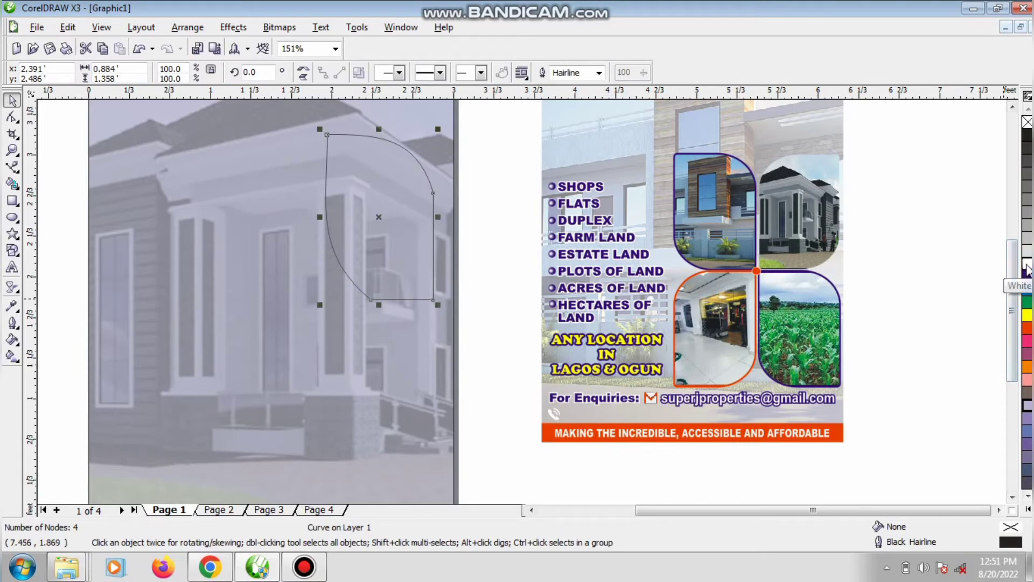
click(1027, 264)
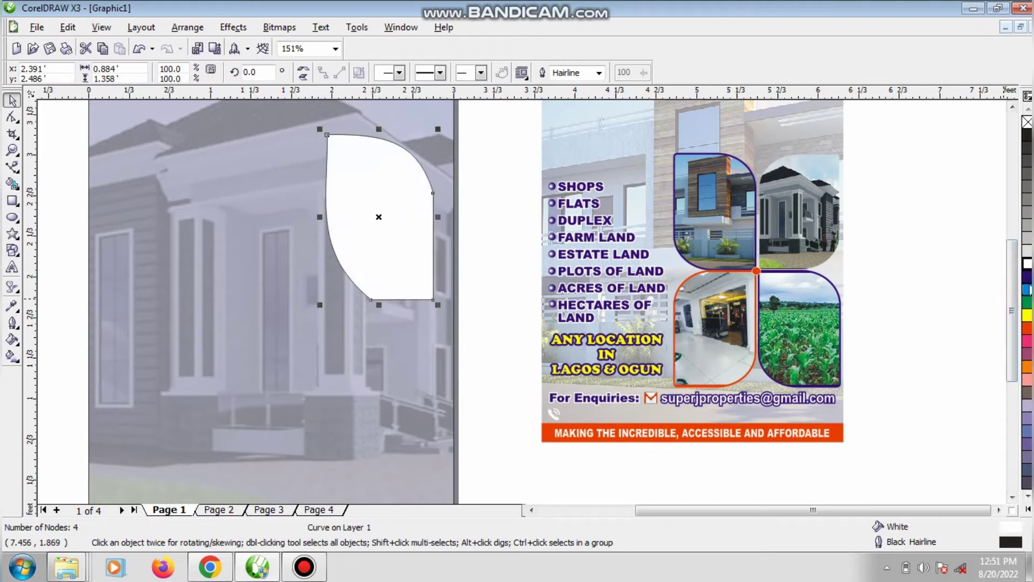
- Bulge the white frame's lower-left curve outward for a fuller rounded corner
click(12, 116)
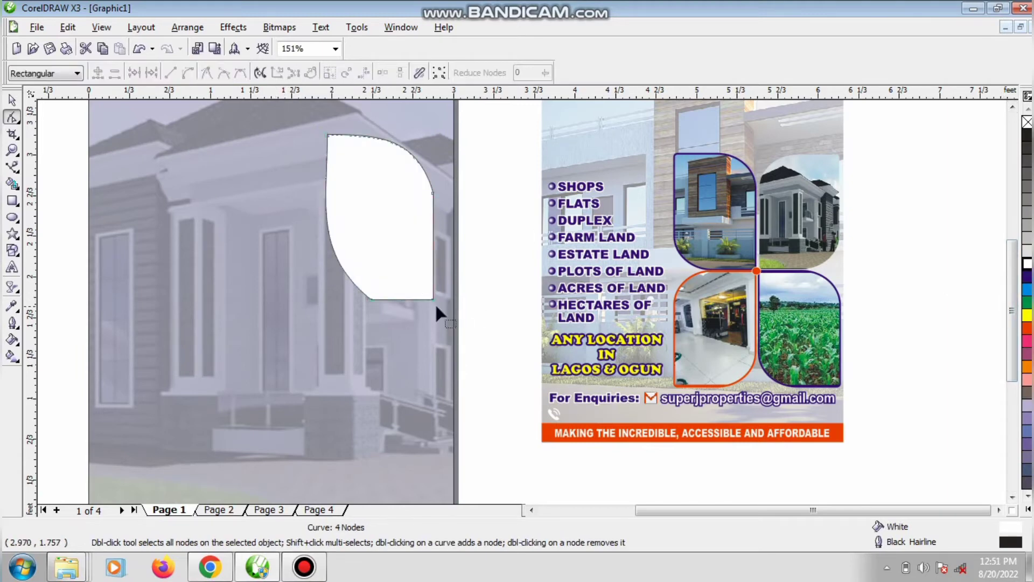
click(370, 298)
mouse_move(347, 275)
mouse_down()
mouse_move(331, 271)
mouse_move(344, 290)
mouse_up()
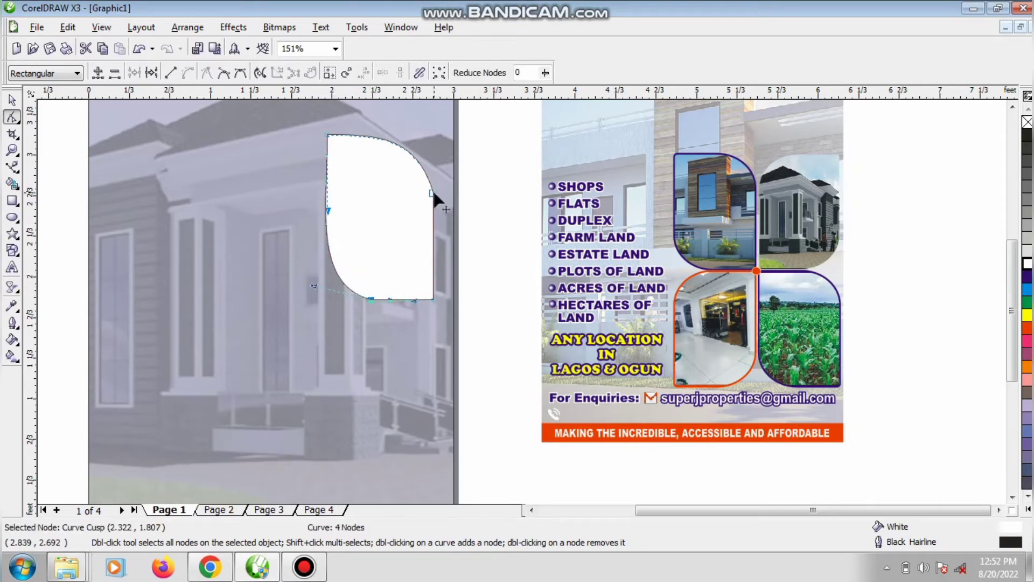
click(12, 99)
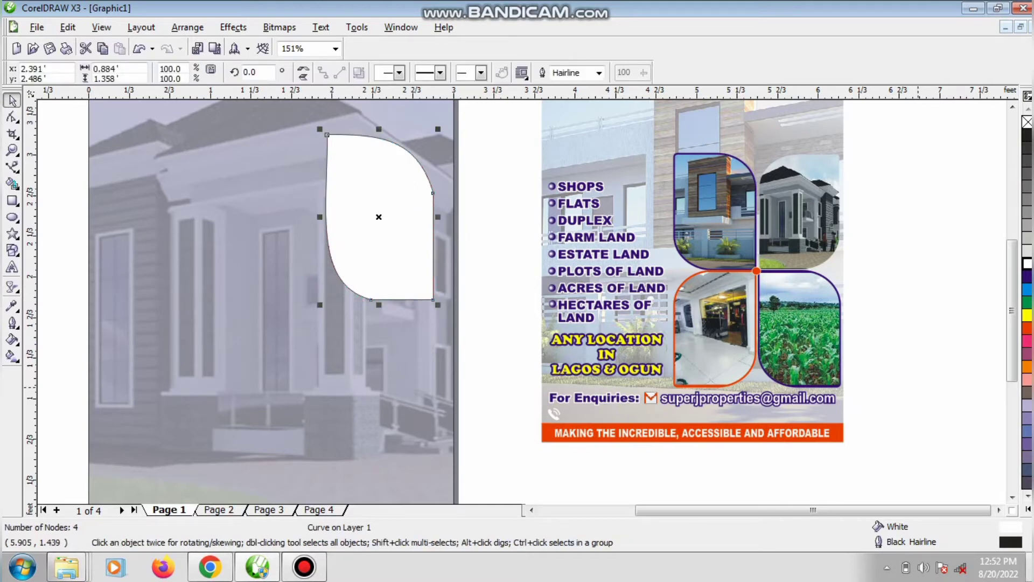
- Try outline widths of 2, 4, 8, 16, 24 and 34 pt on the white leaf-shaped frame
click(599, 72)
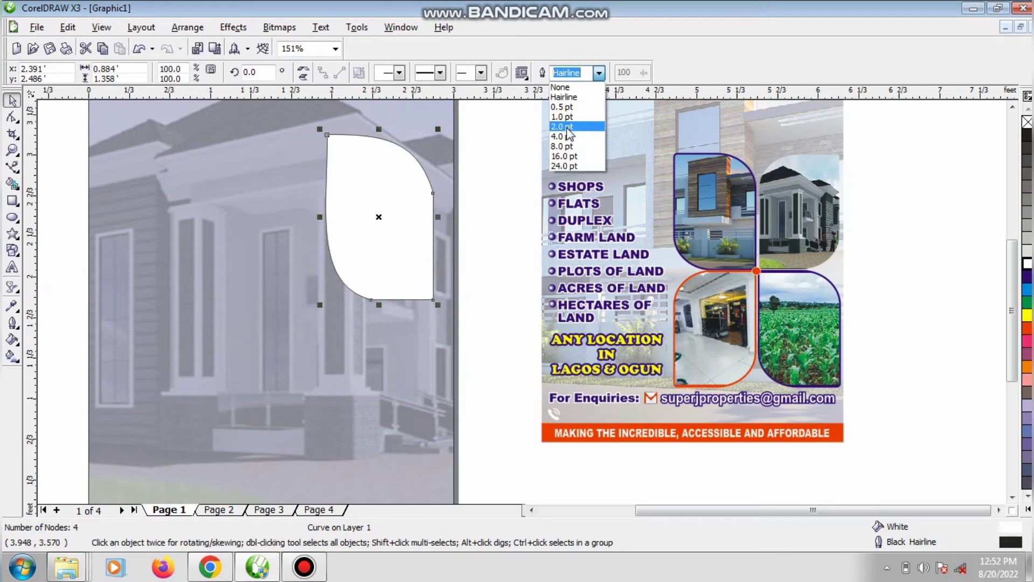
click(567, 128)
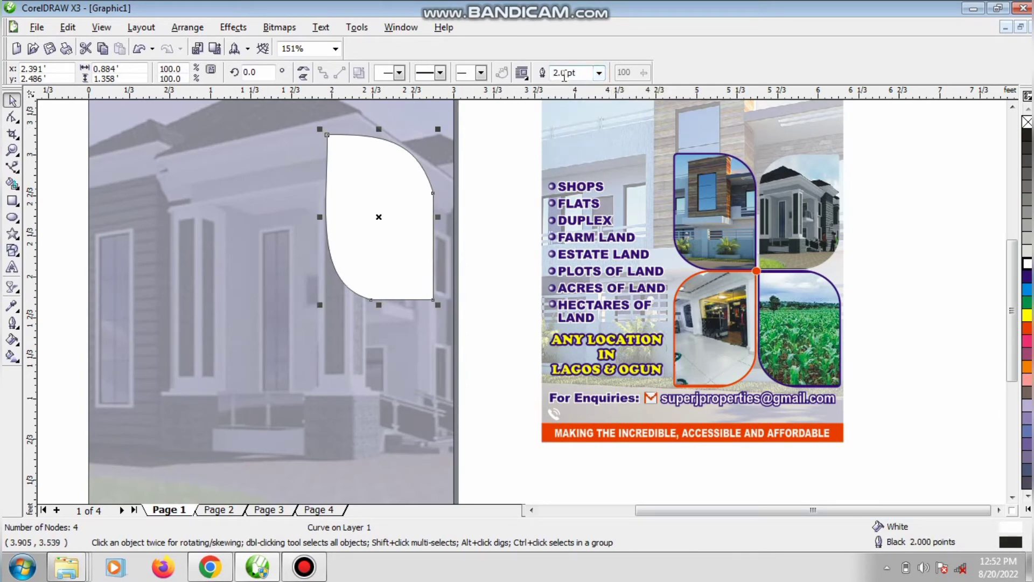
click(599, 72)
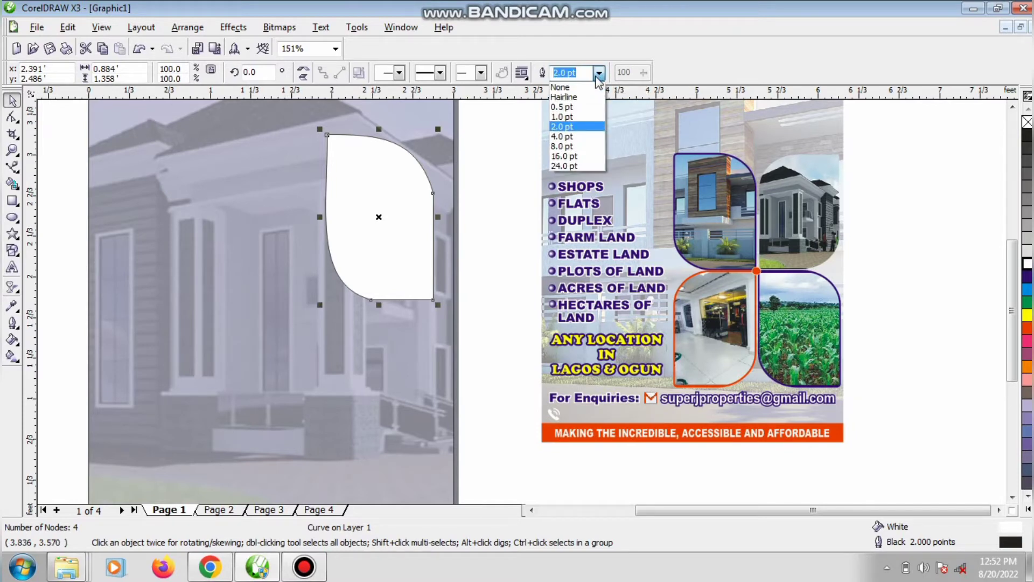
click(562, 138)
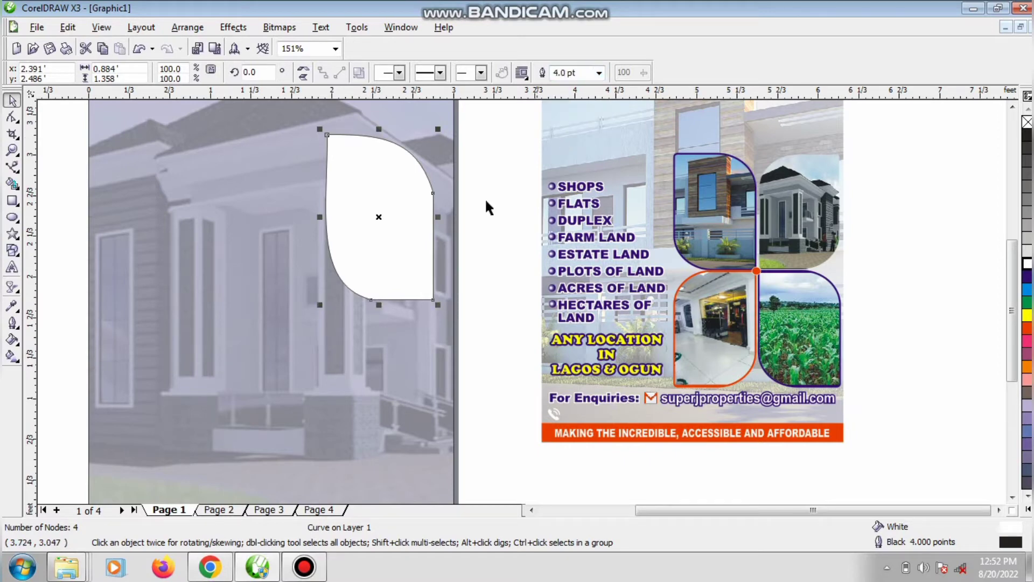
click(599, 74)
click(560, 143)
click(599, 74)
click(565, 159)
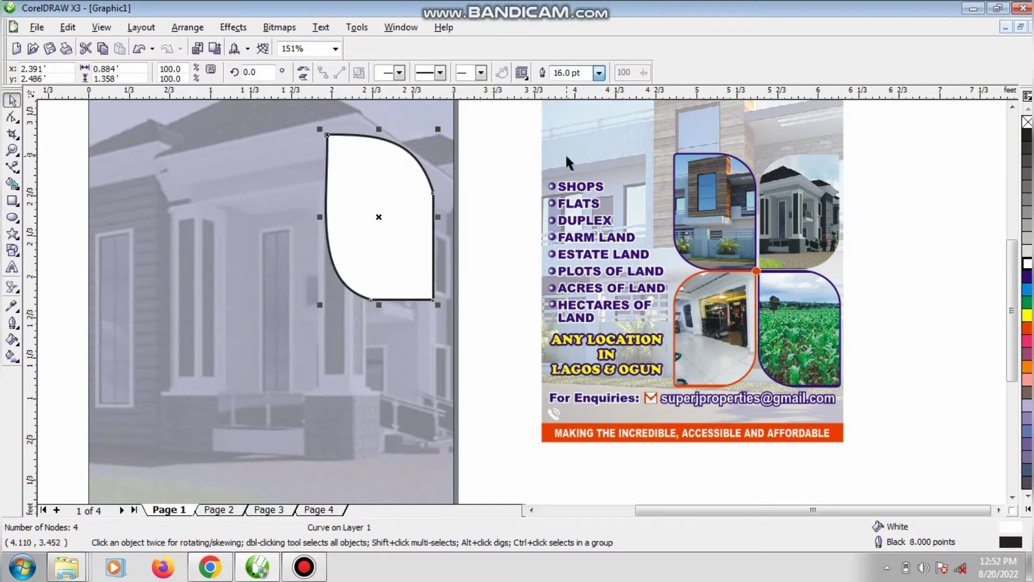
click(599, 73)
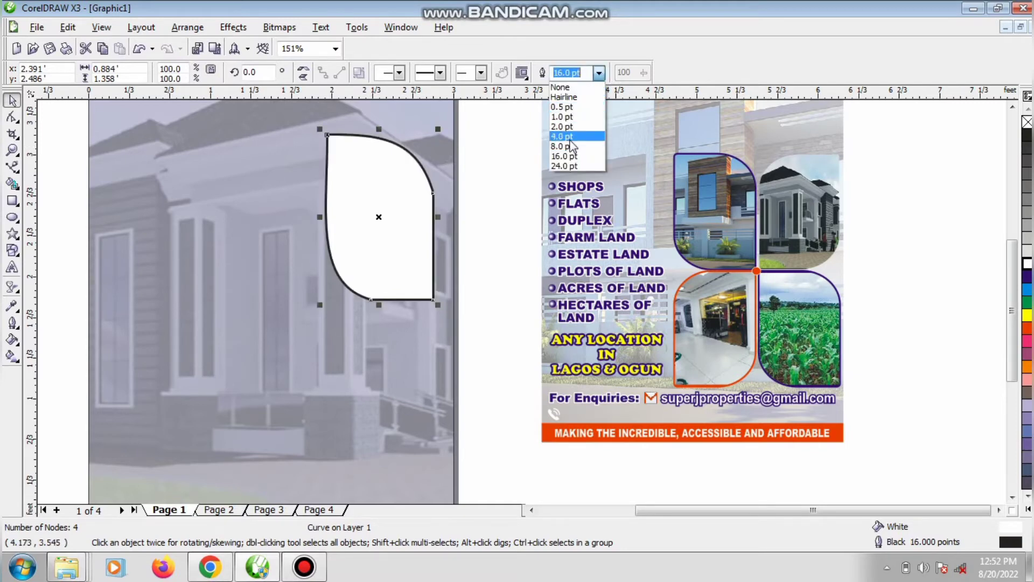
click(564, 166)
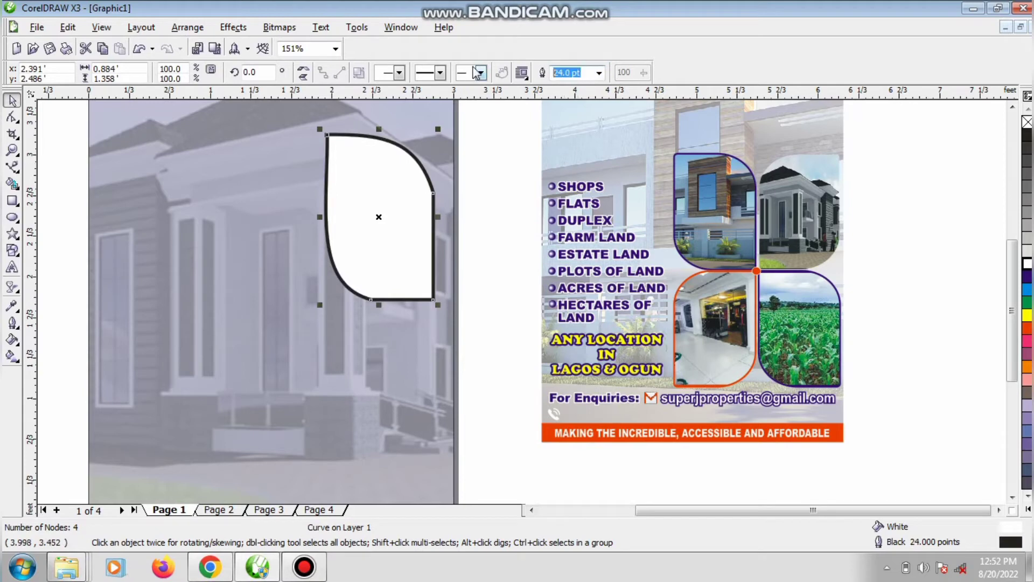
text(34)
key(Return)
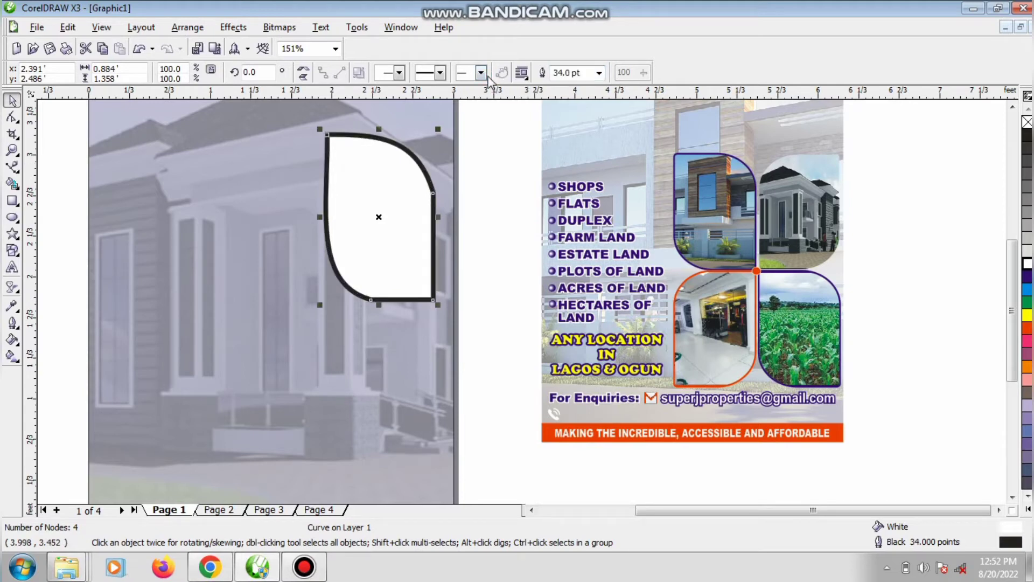
- Move the white leaf-shaped frame up and left, centered at about (2.12, 2.57) ft
scroll(348, 307, down, 1)
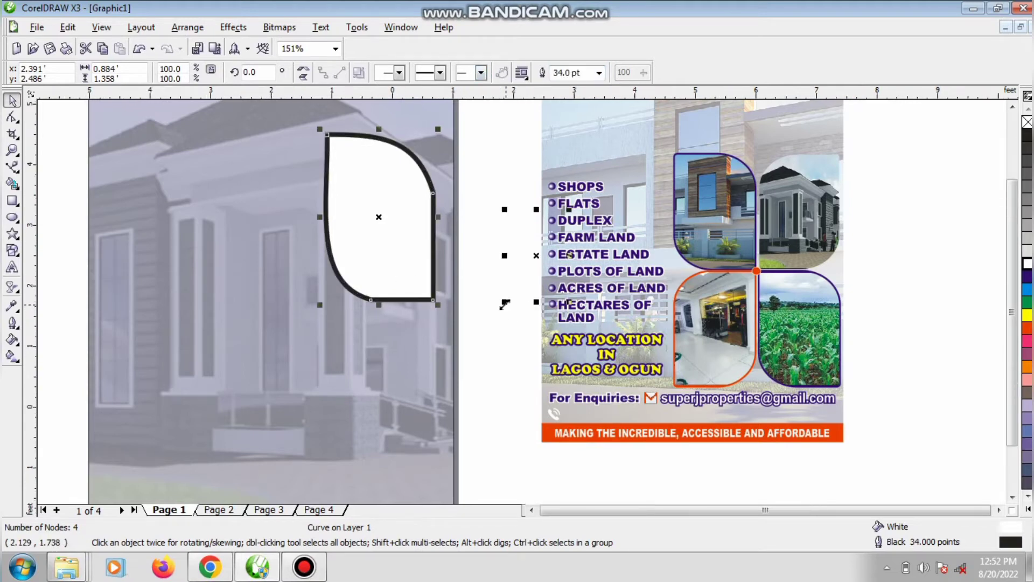
scroll(505, 304, down, 1)
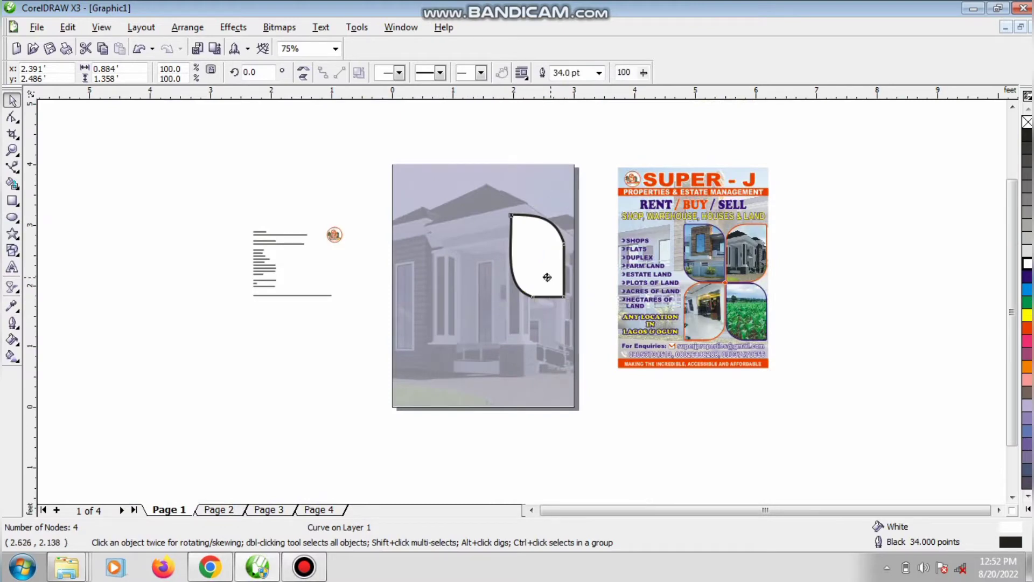
drag(547, 277, 531, 271)
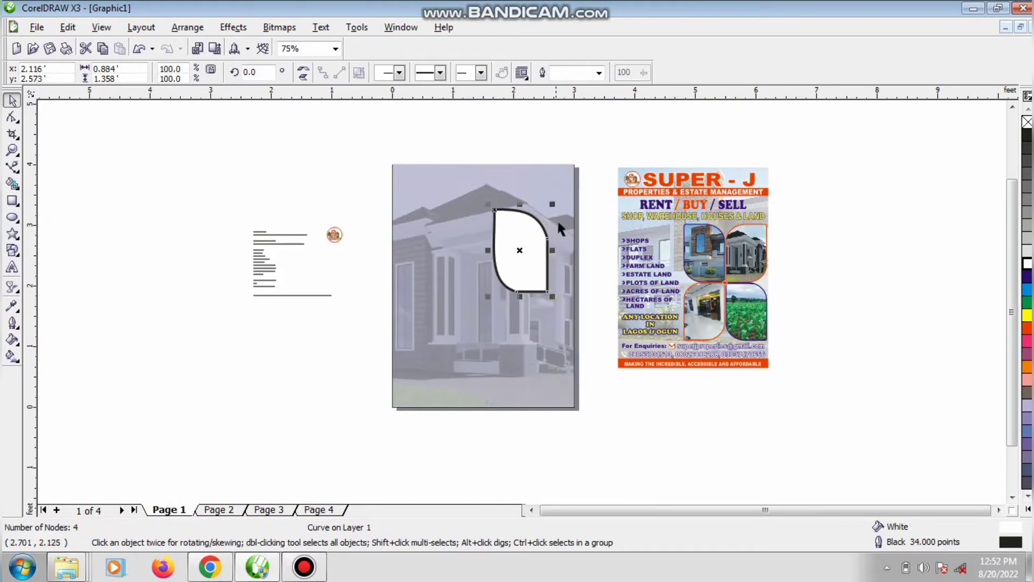
- Set the white frame's outline width to 24 pt after trying 20 pt
click(564, 77)
drag(581, 72, 505, 71)
text(20)
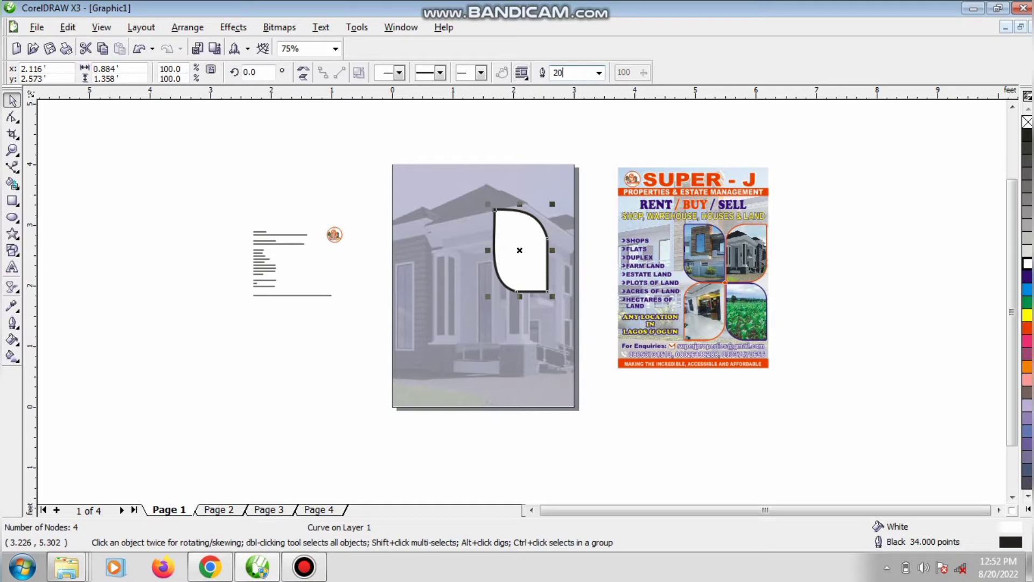
key(Return)
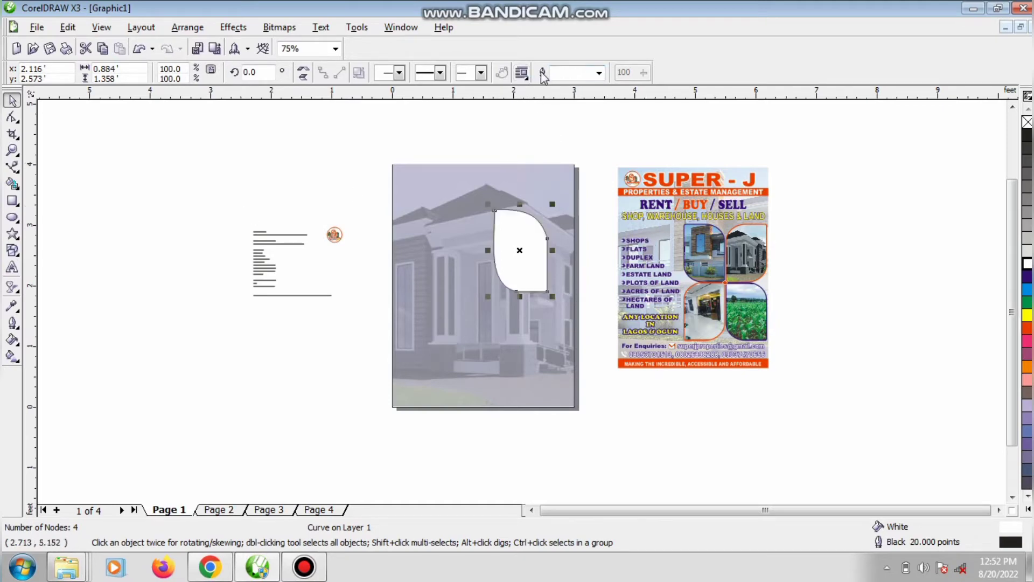
drag(585, 72, 435, 42)
text(24)
key(Return)
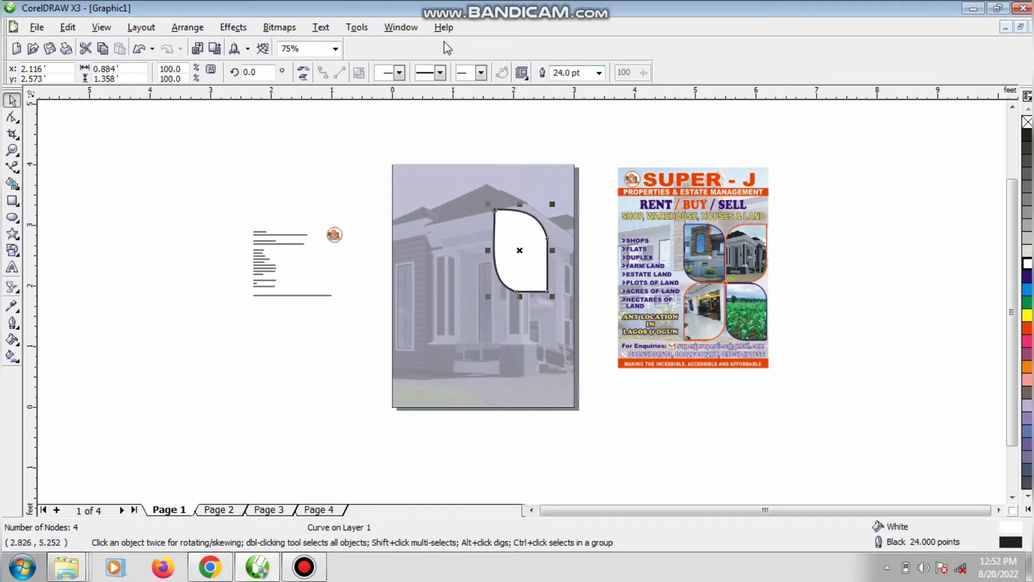
- Shrink the frame to about 0.66 by 1.02 ft and place a horizontally mirrored copy 0.675 ft to its right
drag(552, 295, 562, 262)
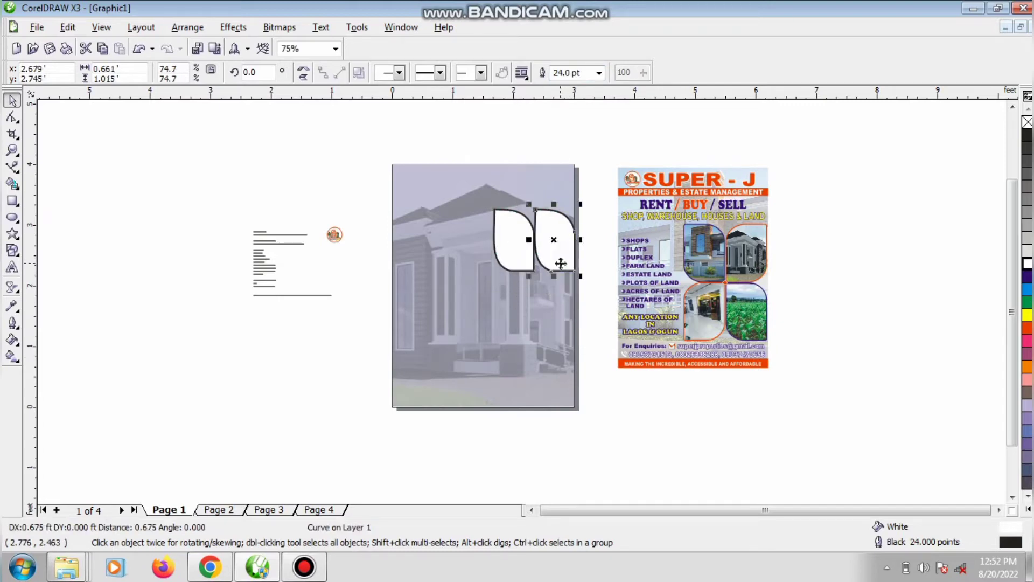
click(304, 73)
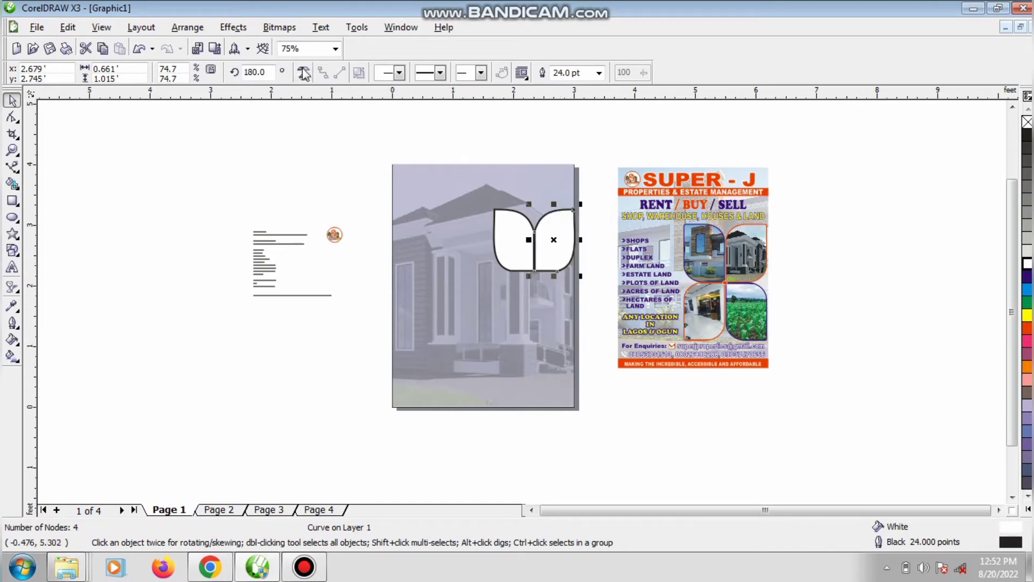
- Duplicate the pair of frames about 1.026 ft straight down to form a second row
shift+click(513, 222)
drag(541, 242, 546, 304)
right_click(546, 304)
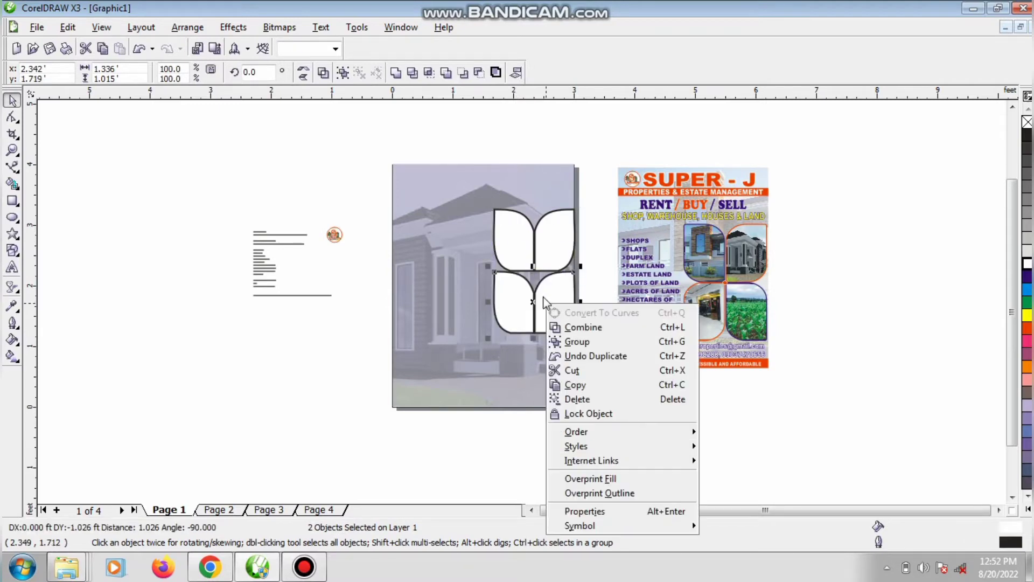
click(590, 265)
click(525, 322)
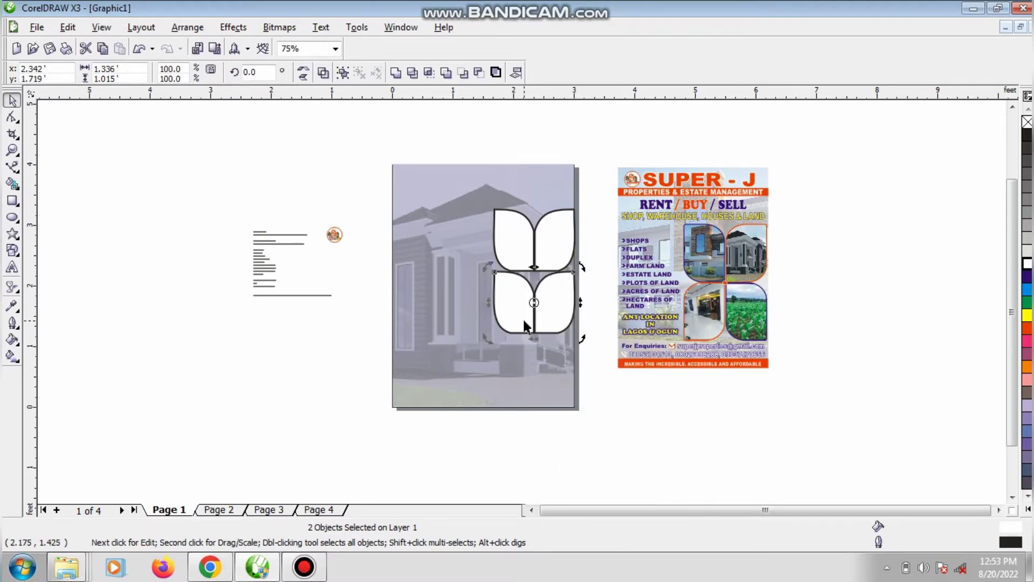
click(612, 332)
- Mirror each of the two lower frames horizontally so the four frames form a petal pattern
click(508, 305)
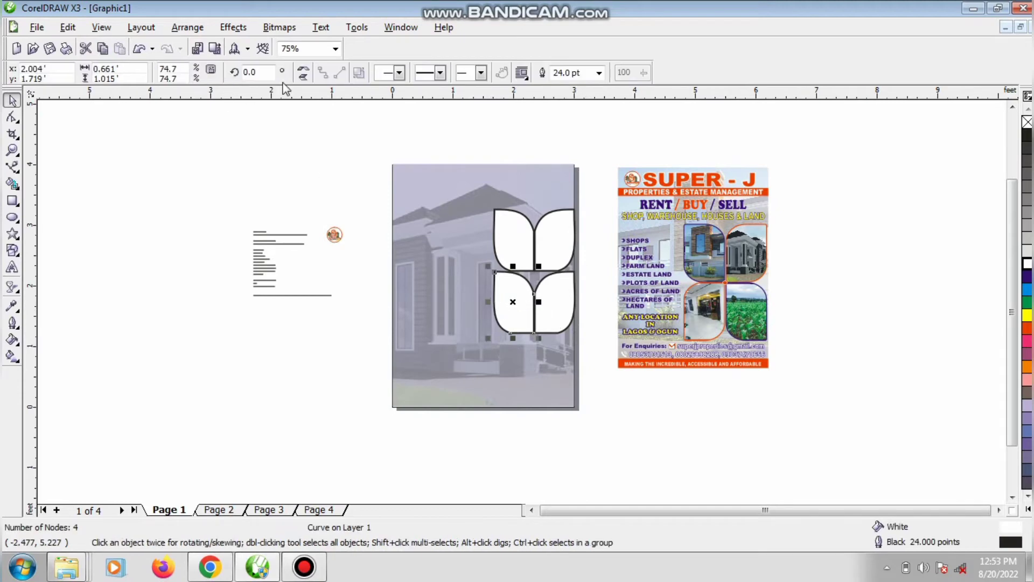
click(305, 74)
drag(518, 272, 554, 296)
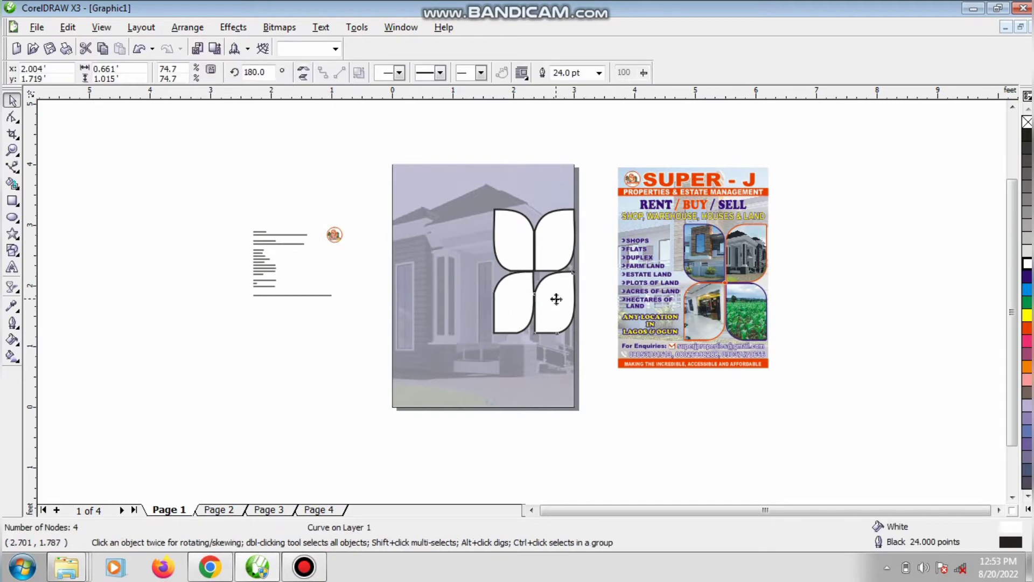
click(305, 73)
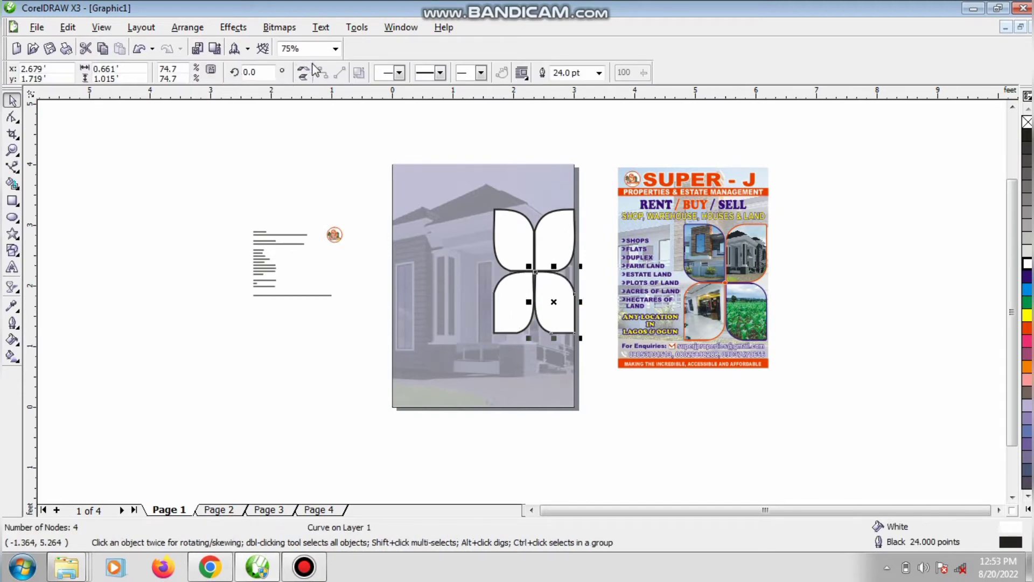
click(303, 79)
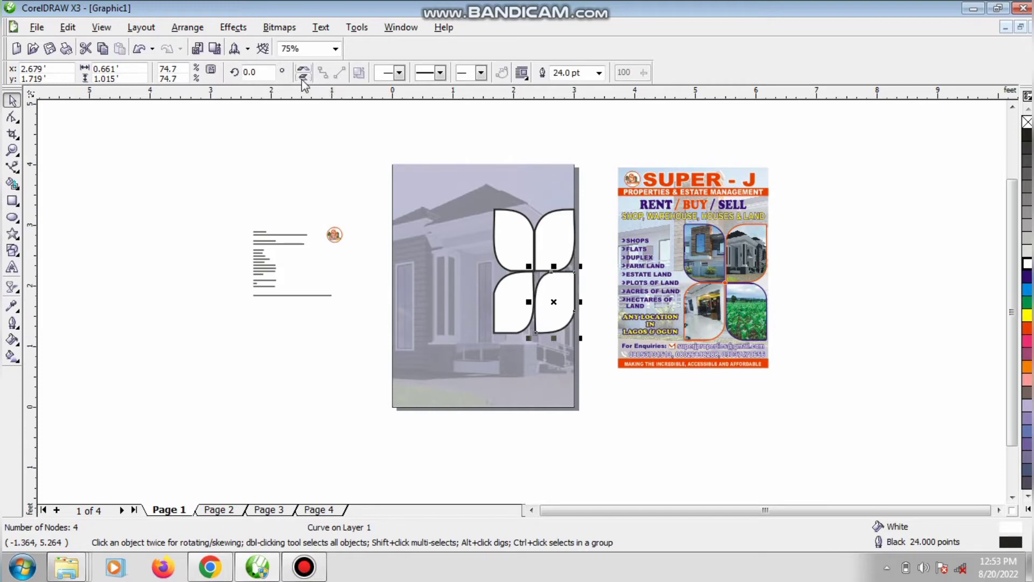
click(304, 78)
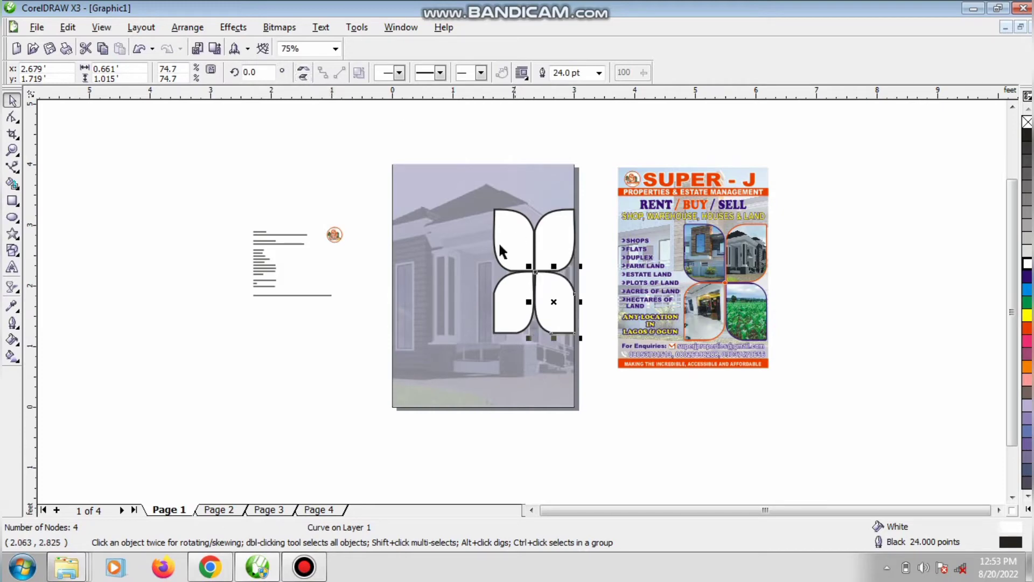
- Color the upper-left frame's outline dark blue and the upper-right frame's outline orange-red
click(12, 151)
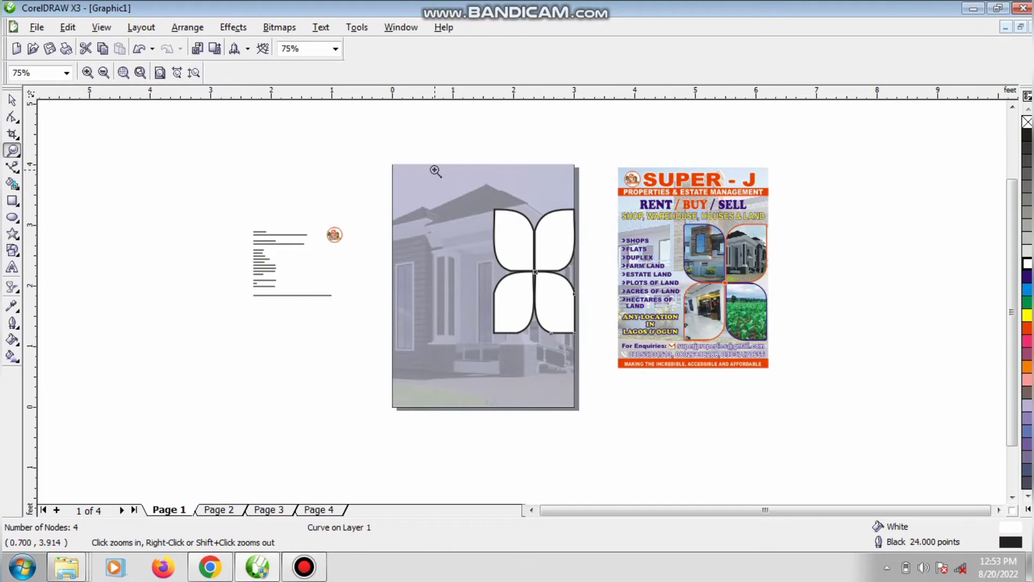
drag(439, 170, 643, 377)
key(space)
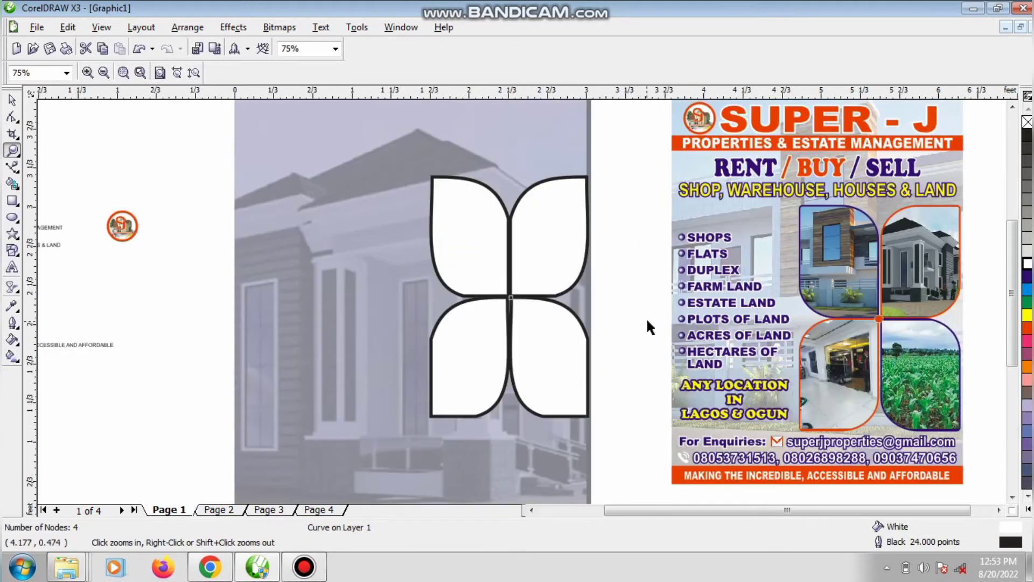
click(473, 253)
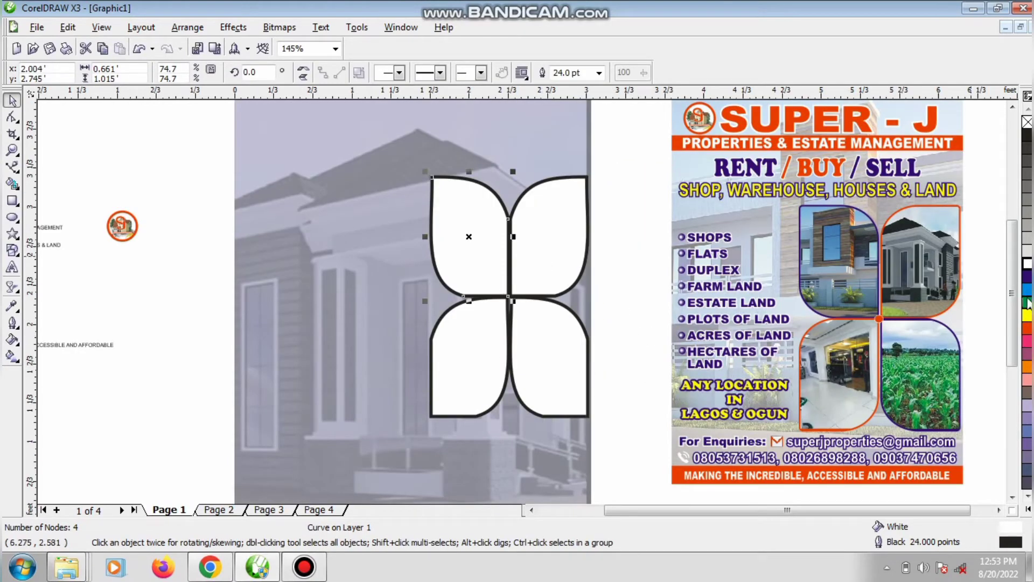
right_click(1027, 276)
click(579, 237)
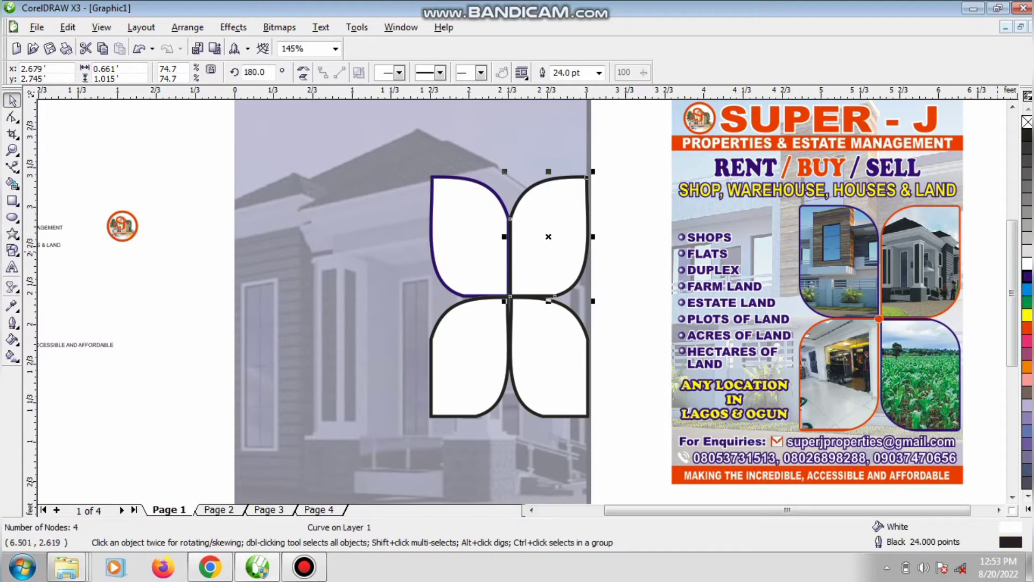
right_click(1027, 328)
- Color the lower-left frame's outline orange-red and the lower-right frame's outline dark blue
click(481, 348)
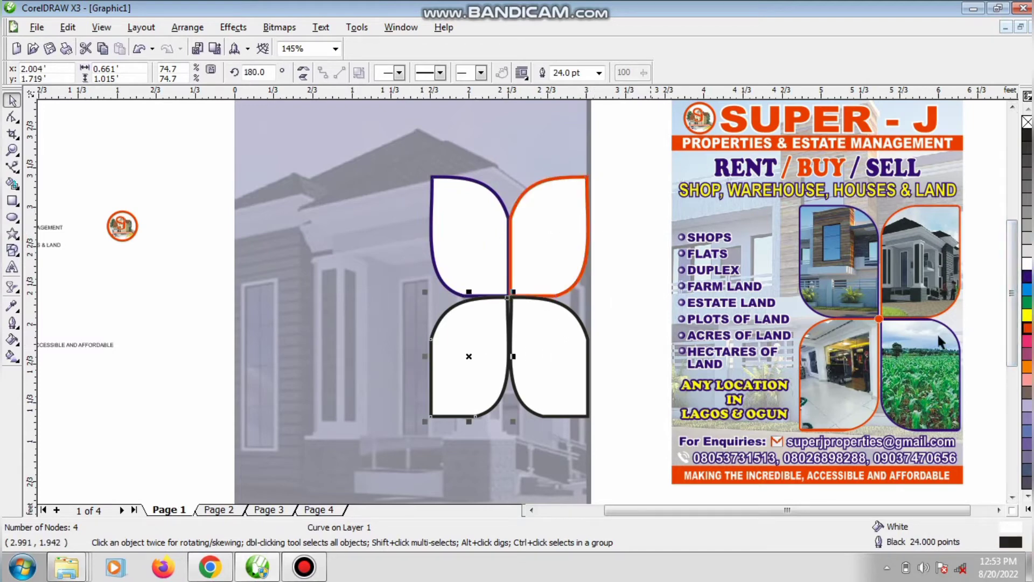
right_click(1027, 328)
click(591, 372)
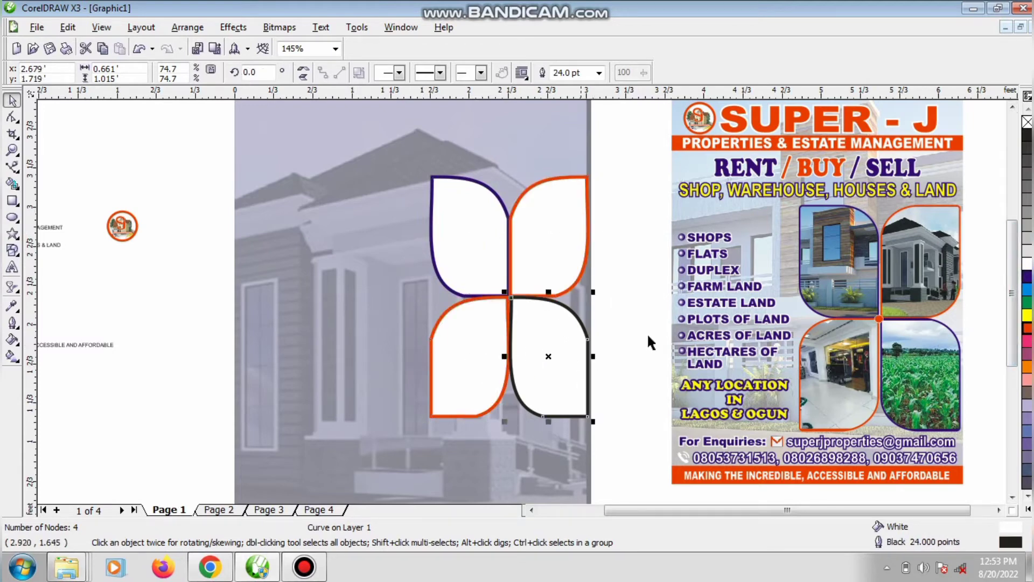
right_click(1027, 277)
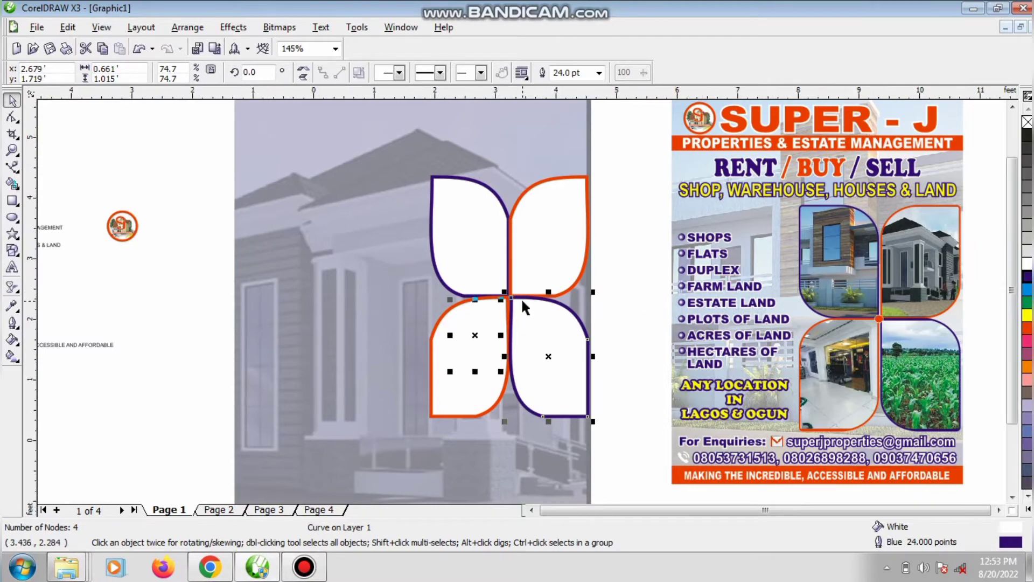
- Import the house 2 picture and place it right of the sample flyer at about 2.54 by 1.26 ft
scroll(521, 297, down, 2)
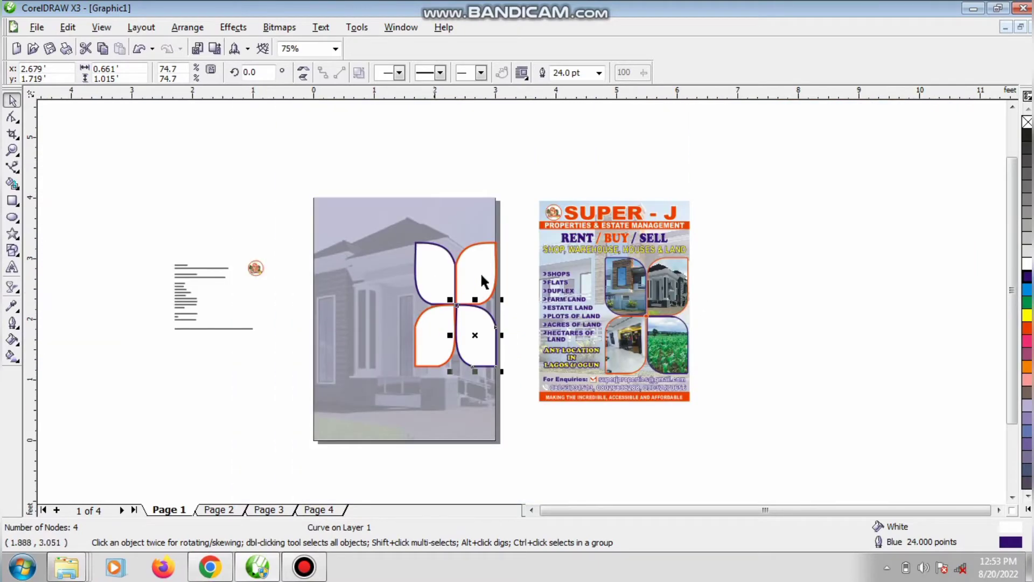
click(197, 49)
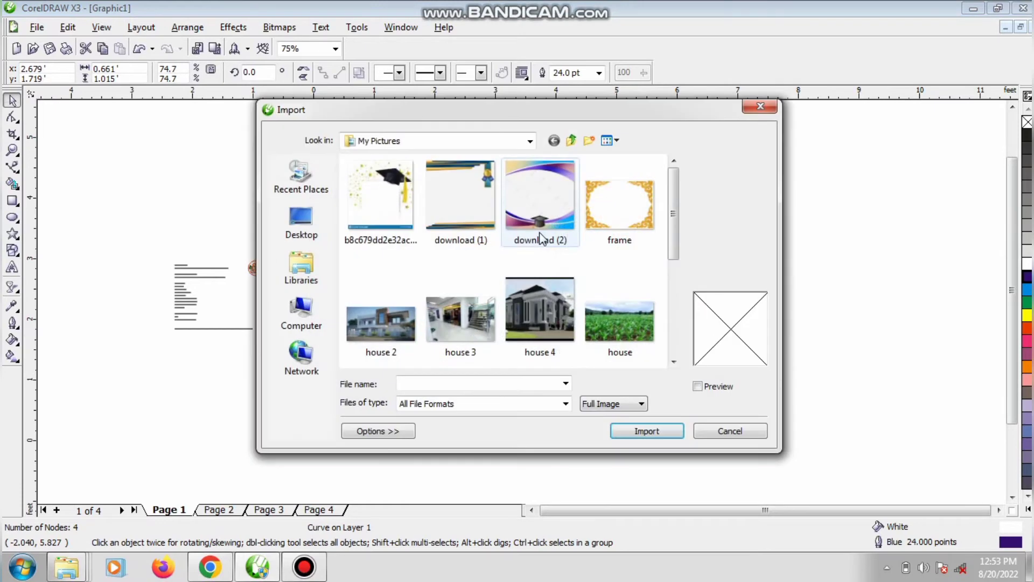
click(379, 303)
click(647, 431)
drag(780, 180, 935, 344)
- Import the house 3, house 4 and house pictures together and place them separately below the house 2 picture
key(ctrl+i)
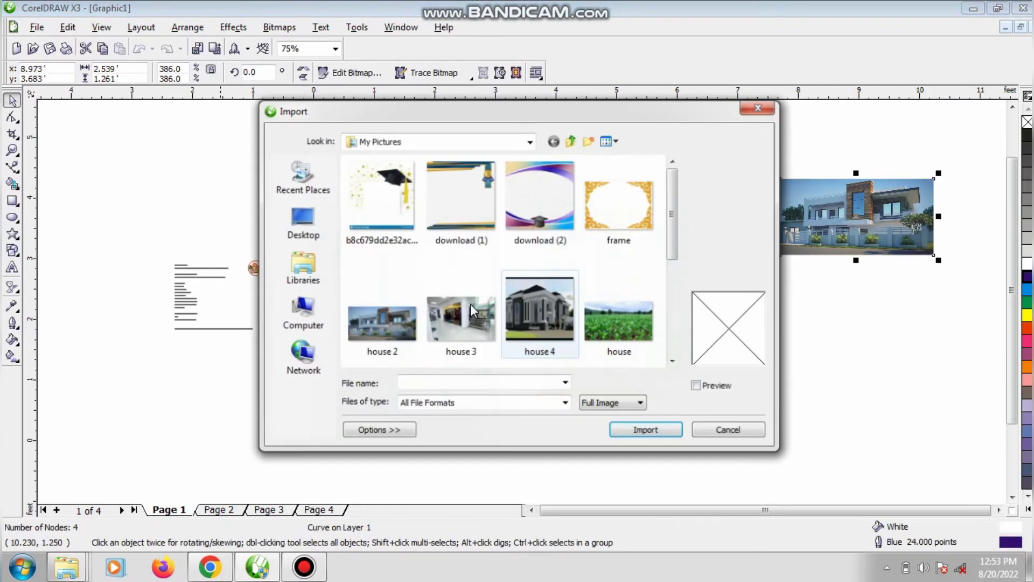
click(466, 336)
ctrl+click(513, 321)
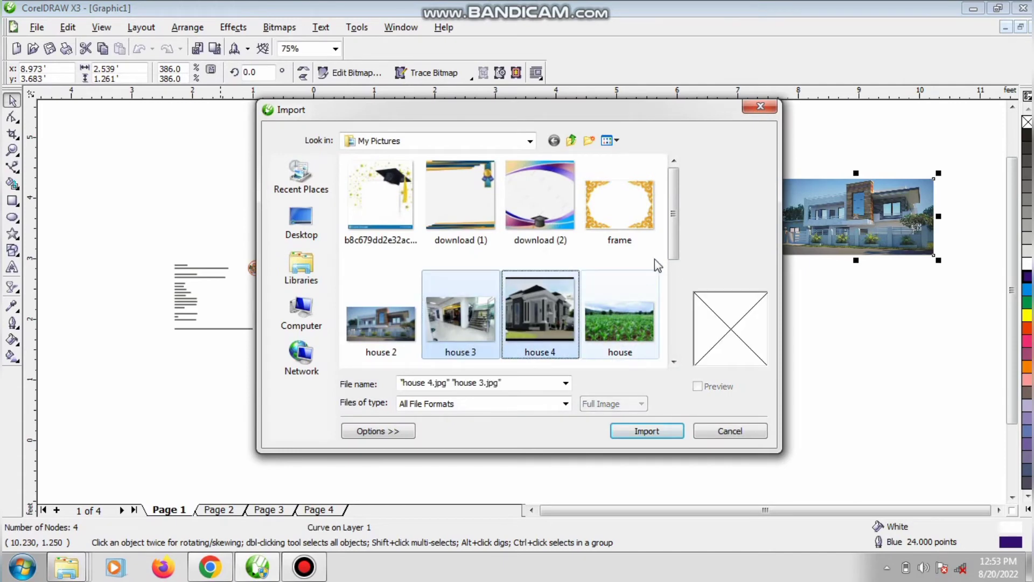
mouse_move(673, 236)
mouse_down()
mouse_move(666, 331)
mouse_move(681, 225)
mouse_up()
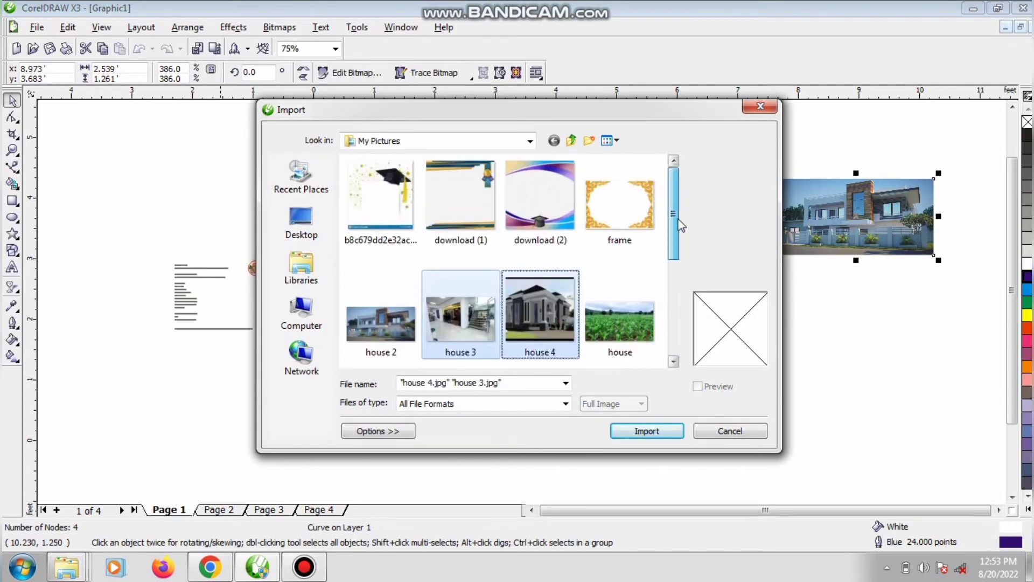
ctrl+click(601, 325)
click(636, 432)
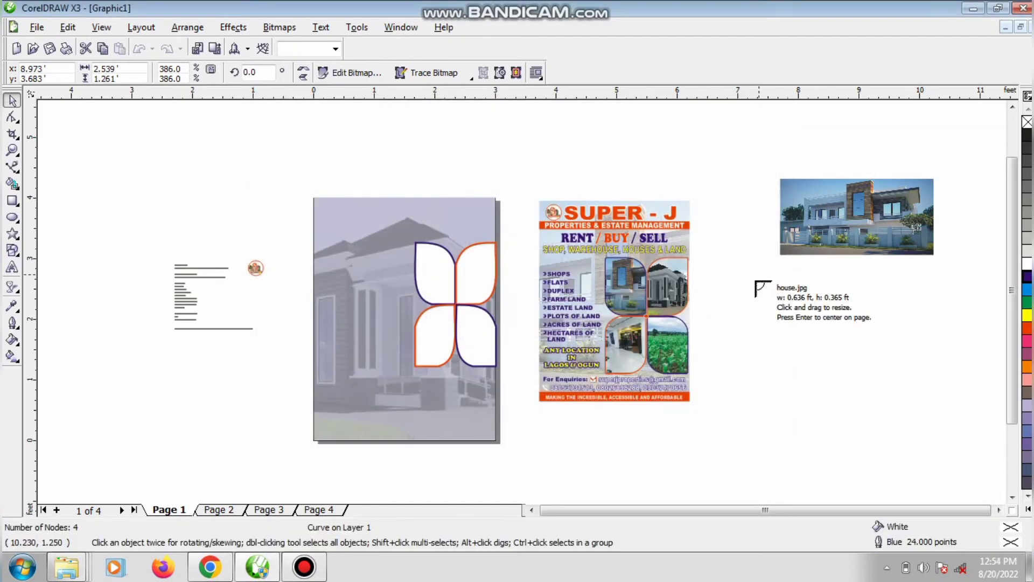
click(872, 299)
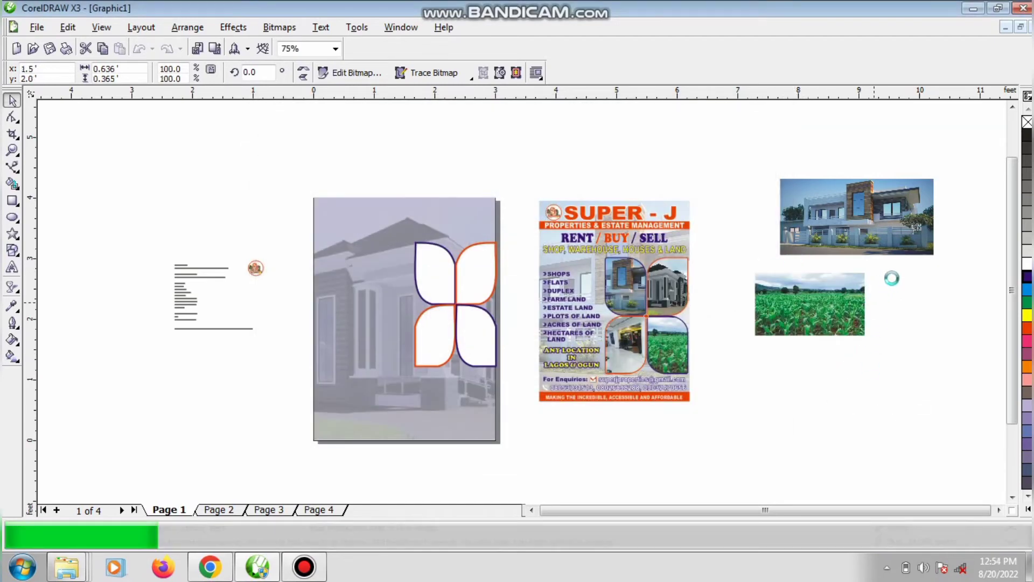
click(892, 275)
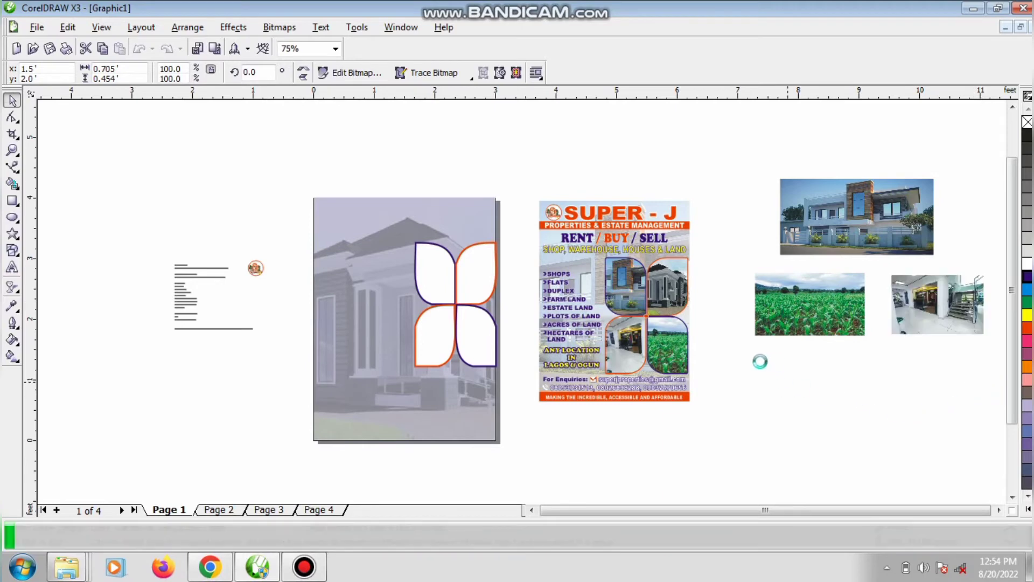
drag(742, 354, 891, 478)
click(925, 407)
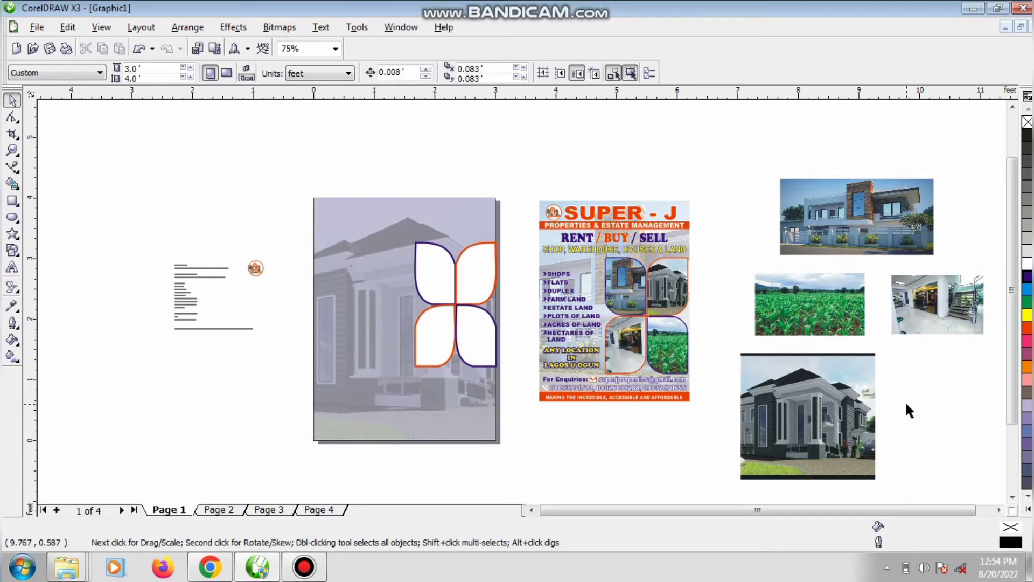
- PowerClip the house 2 picture inside the upper-left leaf frame
click(883, 250)
click(233, 27)
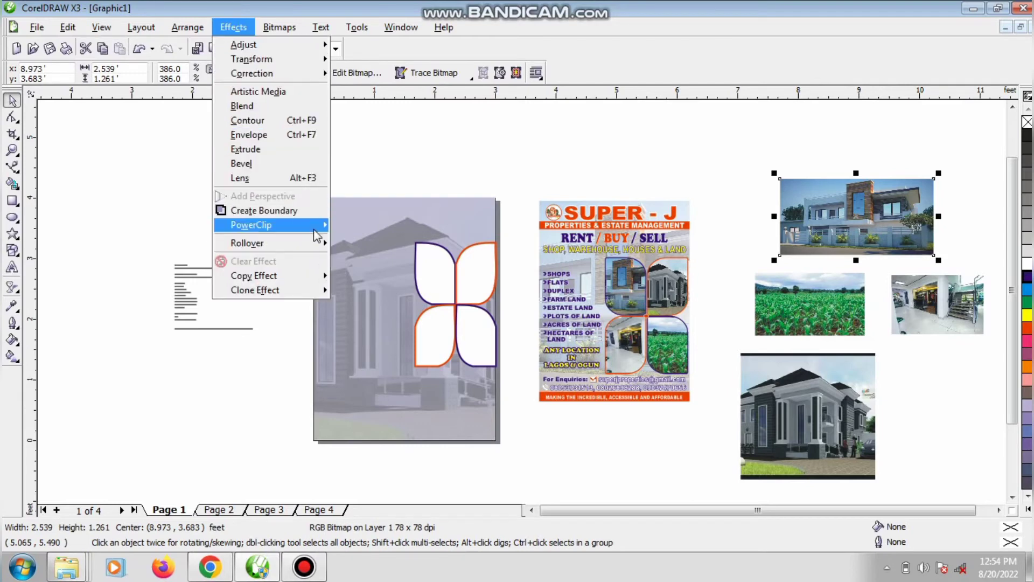
mouse_move(317, 224)
click(353, 224)
click(434, 276)
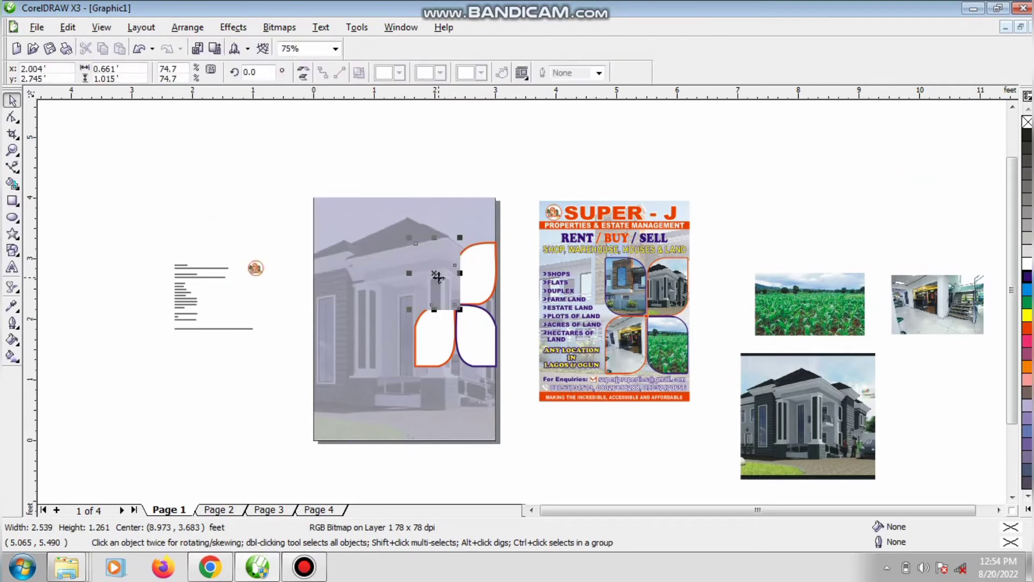
- PowerClip the house 3 interior picture inside the upper-right leaf frame
click(937, 304)
click(234, 27)
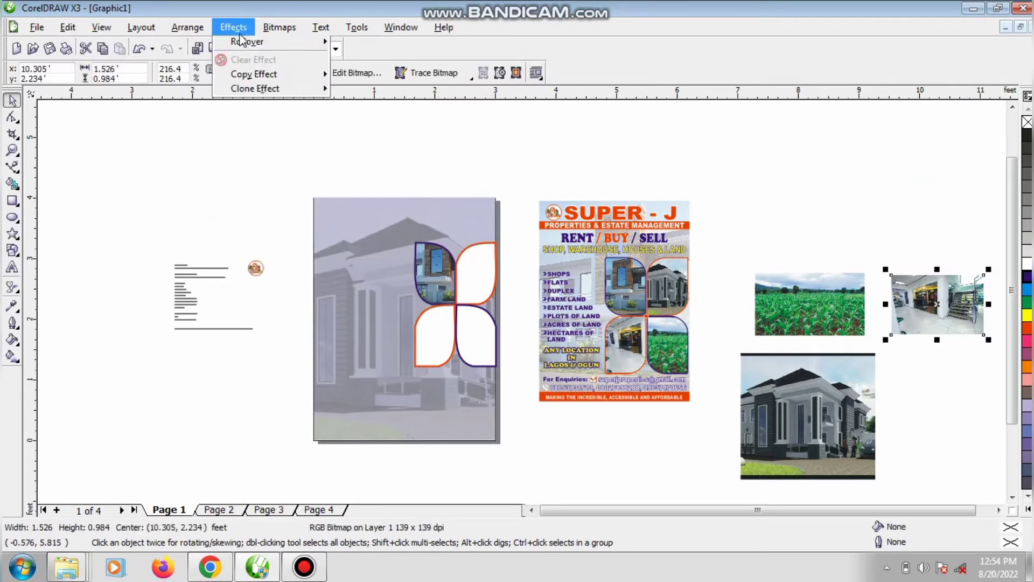
mouse_move(319, 224)
click(405, 226)
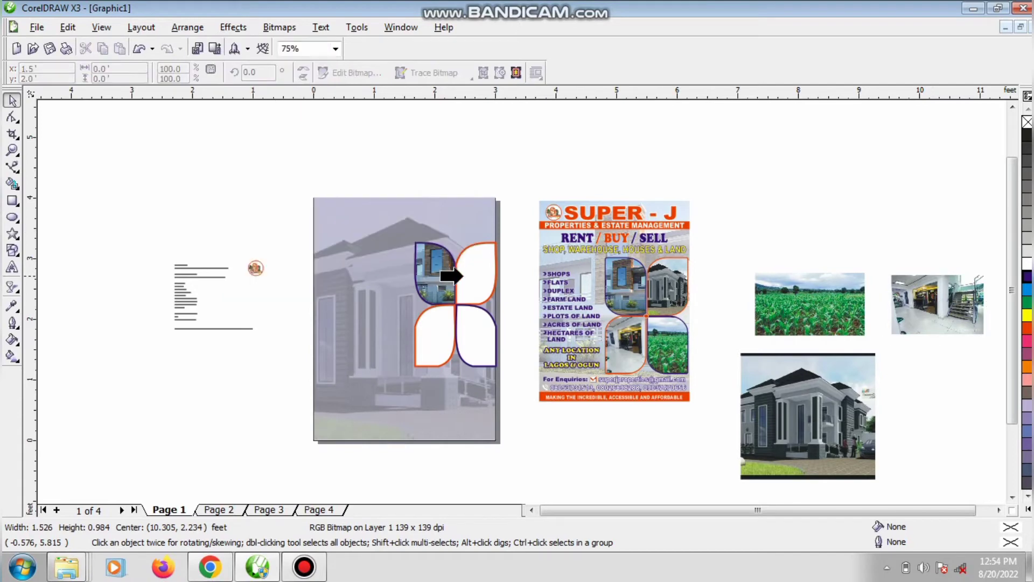
click(473, 268)
- PowerClip the green farmland picture inside the lower-left leaf frame
click(854, 325)
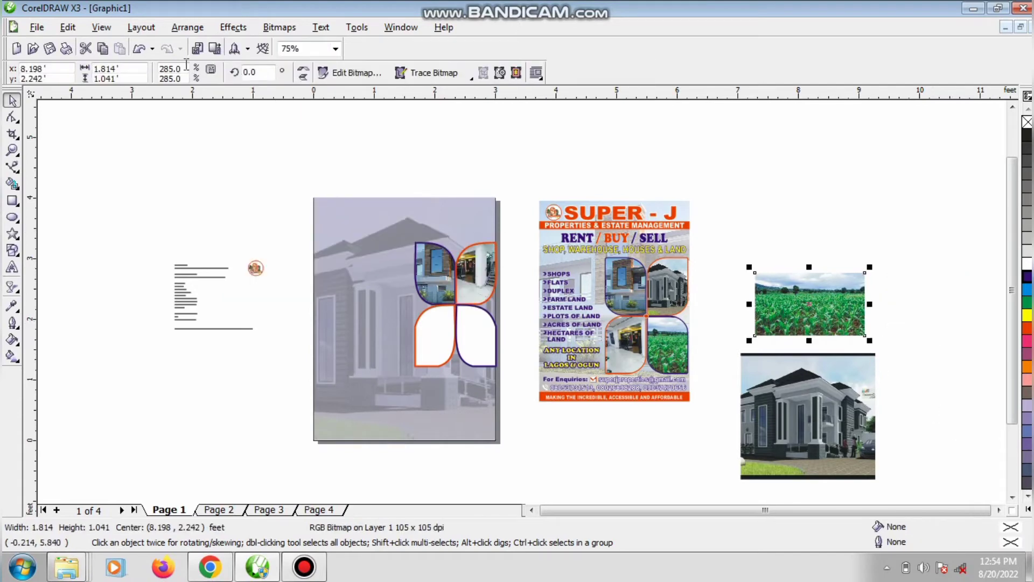
click(233, 27)
mouse_move(318, 231)
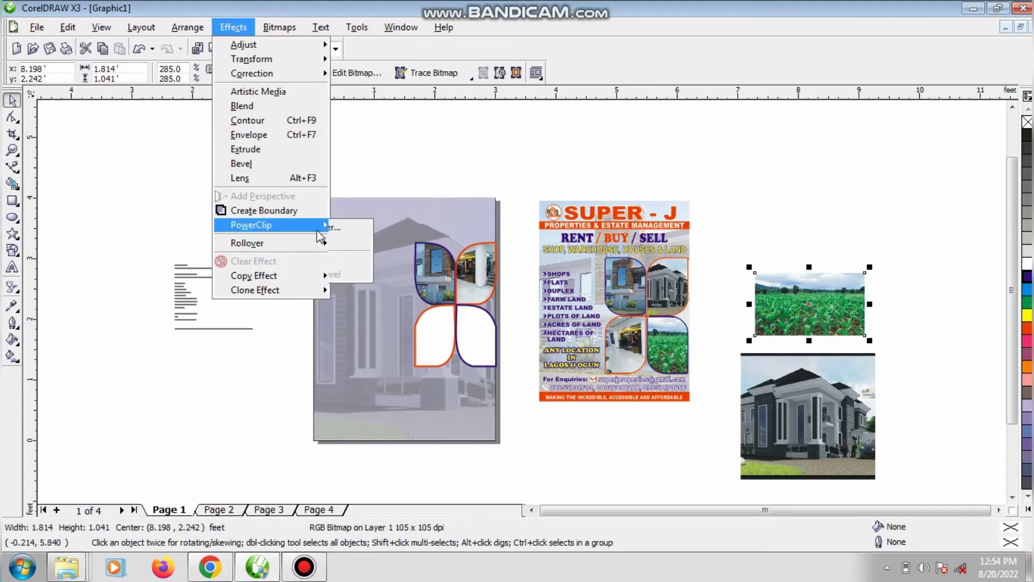
click(389, 227)
click(447, 345)
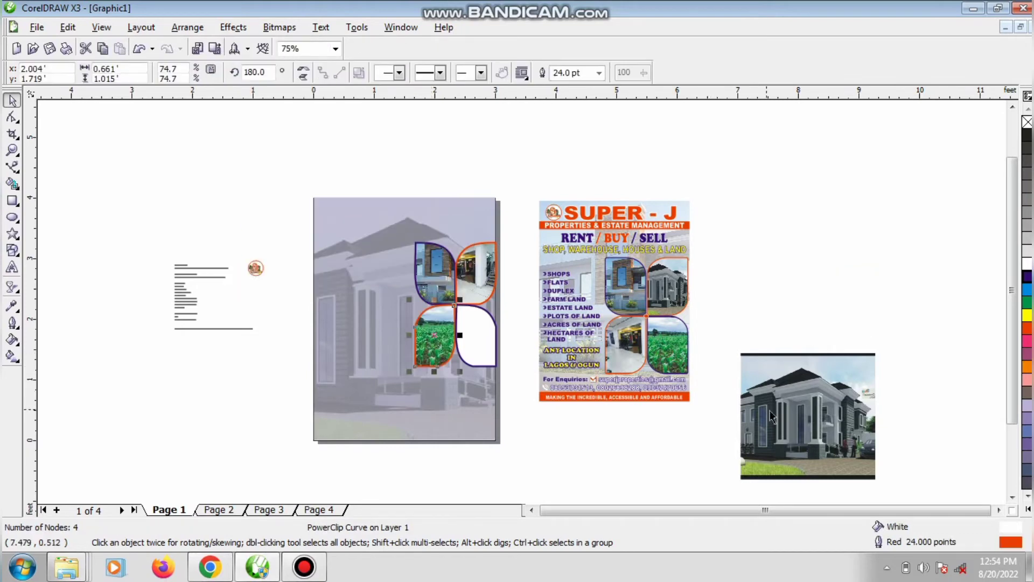
- PowerClip the house 4 picture inside the lower-right leaf frame
click(805, 419)
click(233, 27)
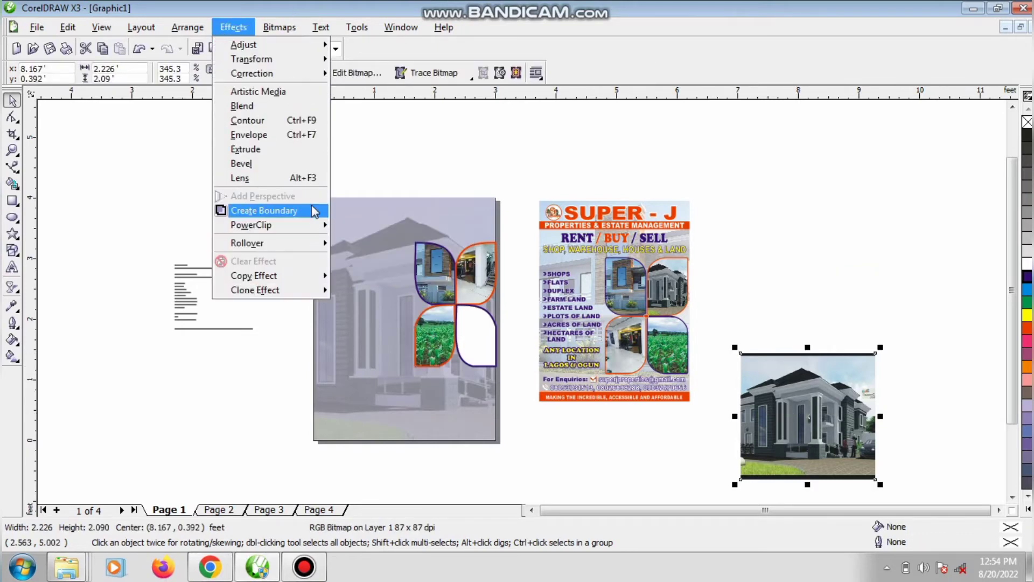
mouse_move(318, 224)
click(393, 224)
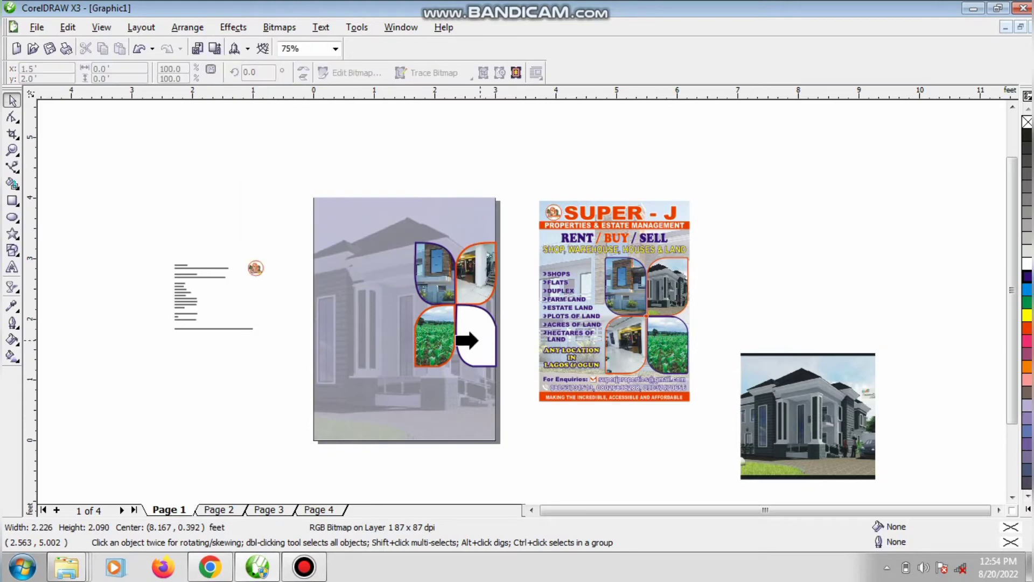
click(483, 362)
- Edit the upper-left frame's contents, resizing the house picture to about 1.07 by 1.09 ft so it covers the frame
key(z)
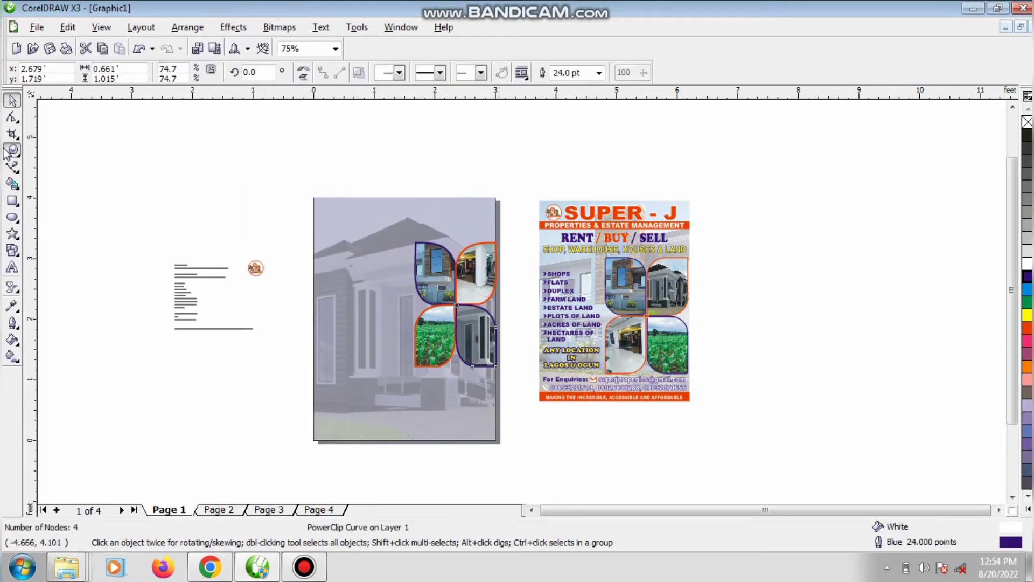
click(545, 407)
key(space)
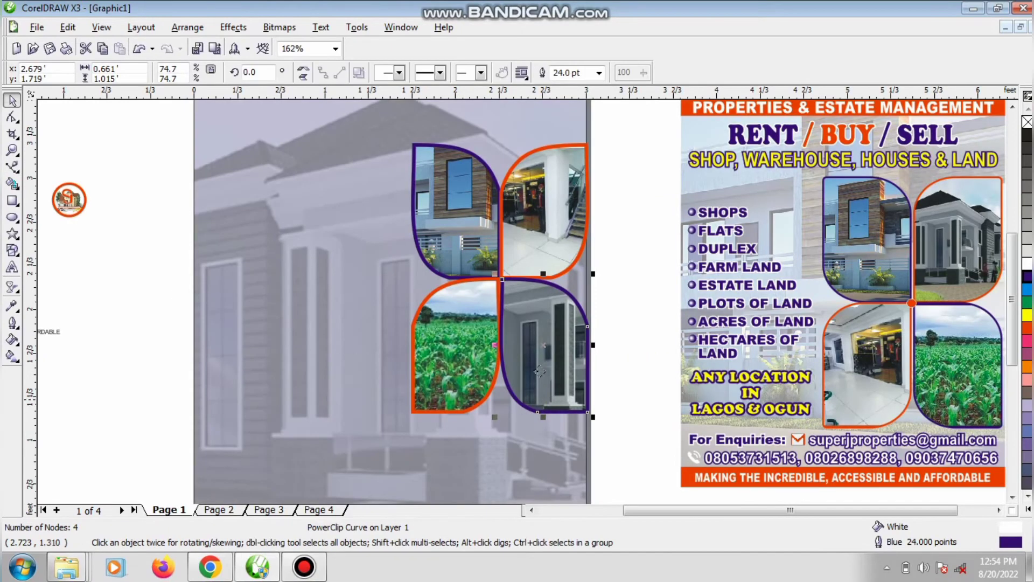
ctrl+click(447, 243)
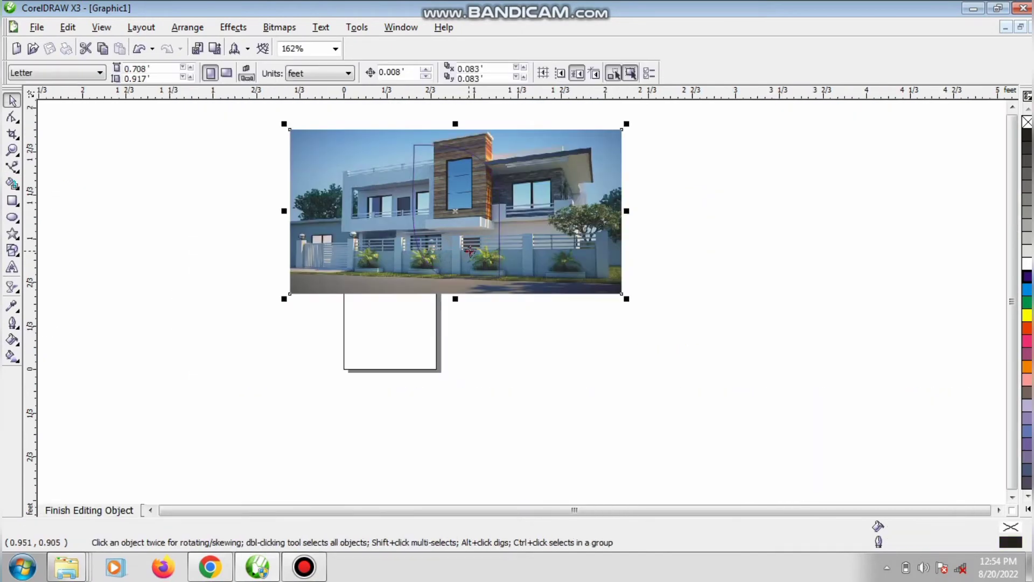
drag(624, 298, 533, 255)
drag(561, 211, 536, 210)
drag(445, 158, 445, 134)
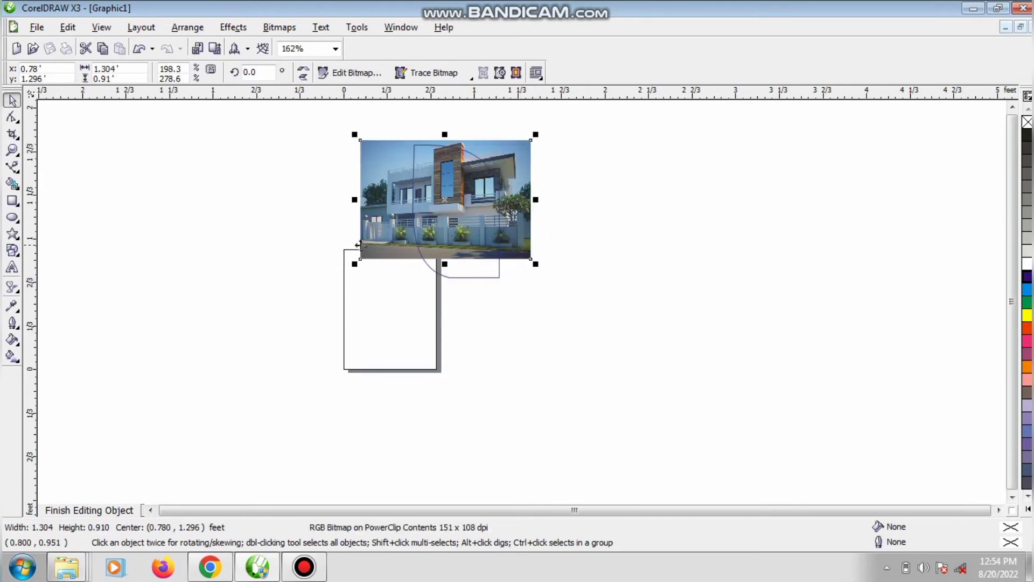
drag(351, 201, 382, 200)
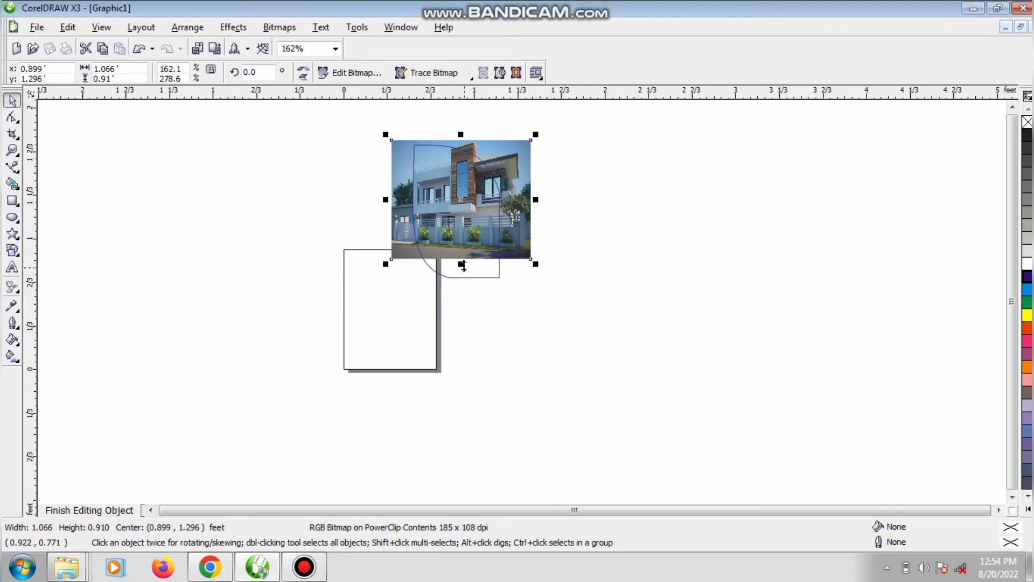
drag(462, 265, 462, 287)
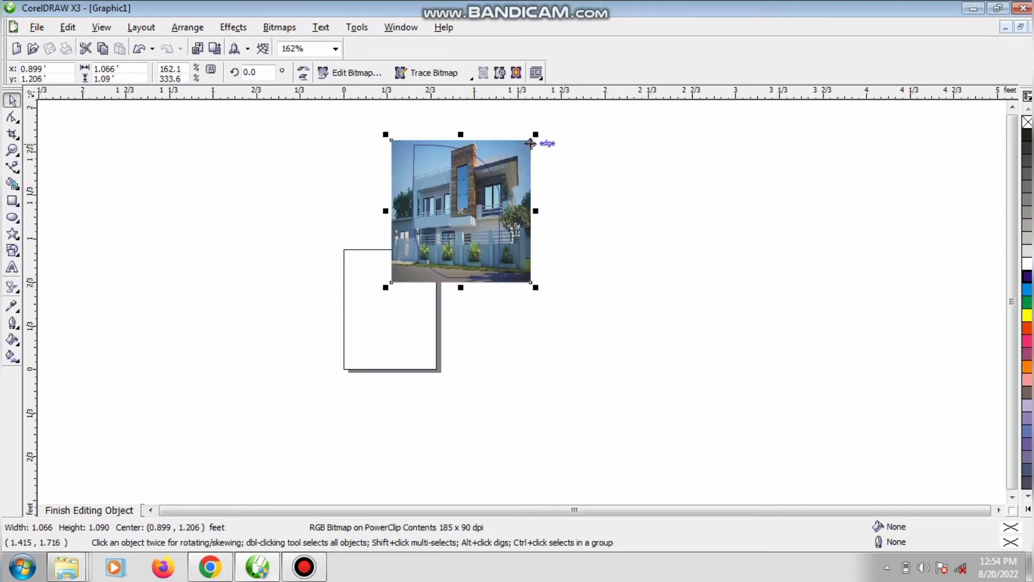
click(118, 510)
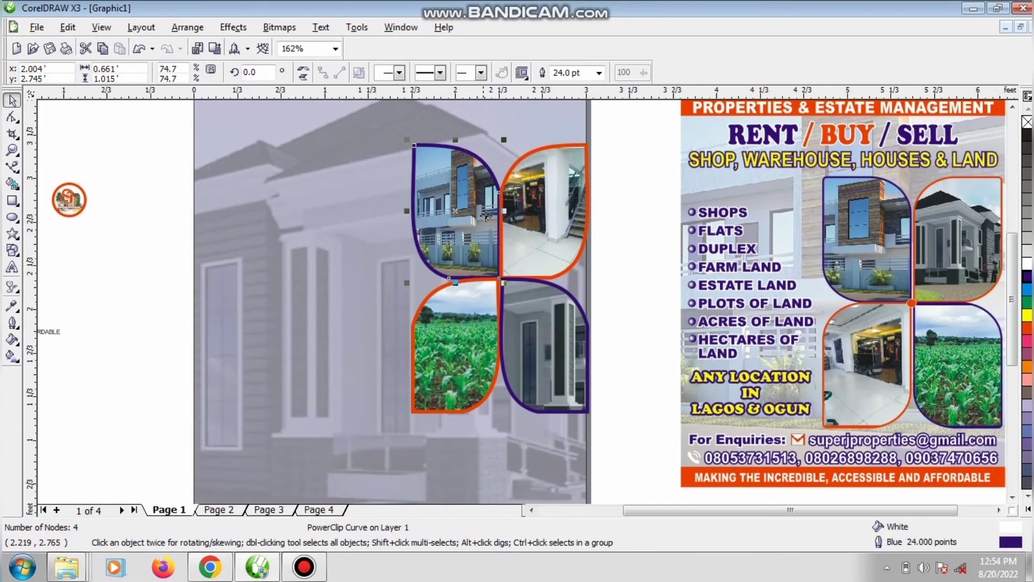
- Edit the upper-right frame's contents, resizing the interior picture to about 1.37 by 1.14 ft and shifting it slightly right
click(530, 221)
ctrl+click(541, 218)
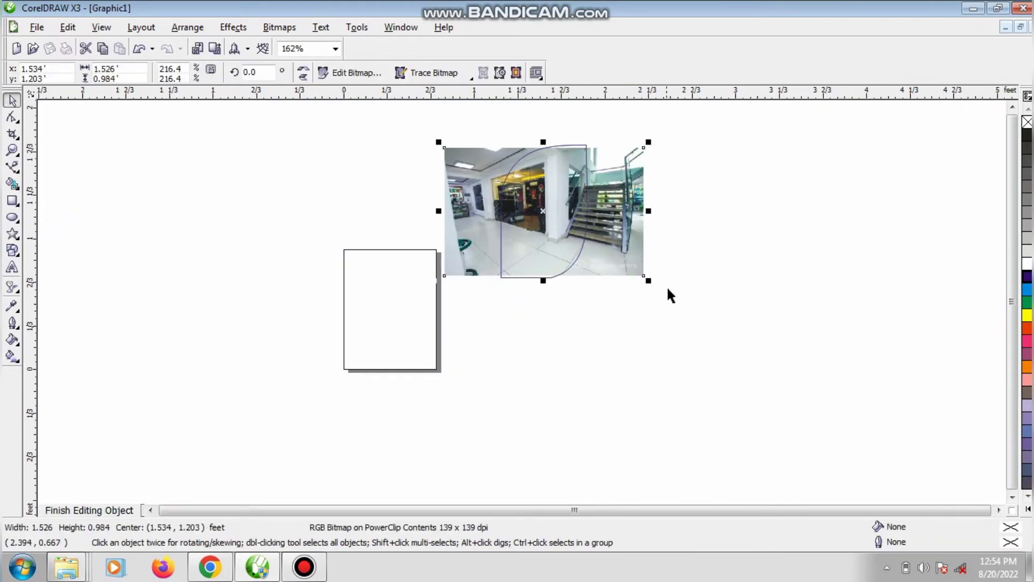
drag(648, 280, 636, 271)
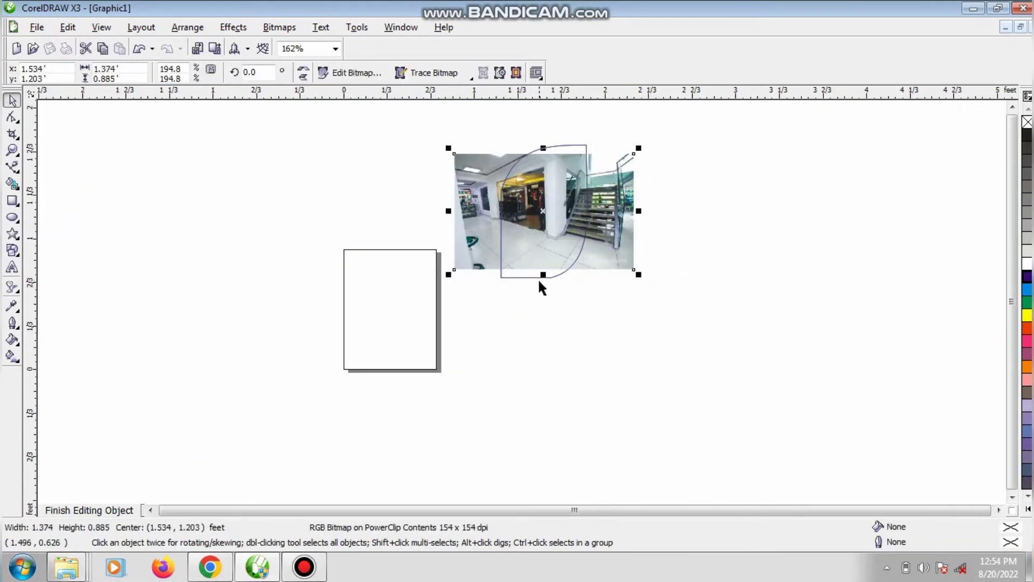
drag(546, 295, 547, 308)
drag(541, 238, 561, 224)
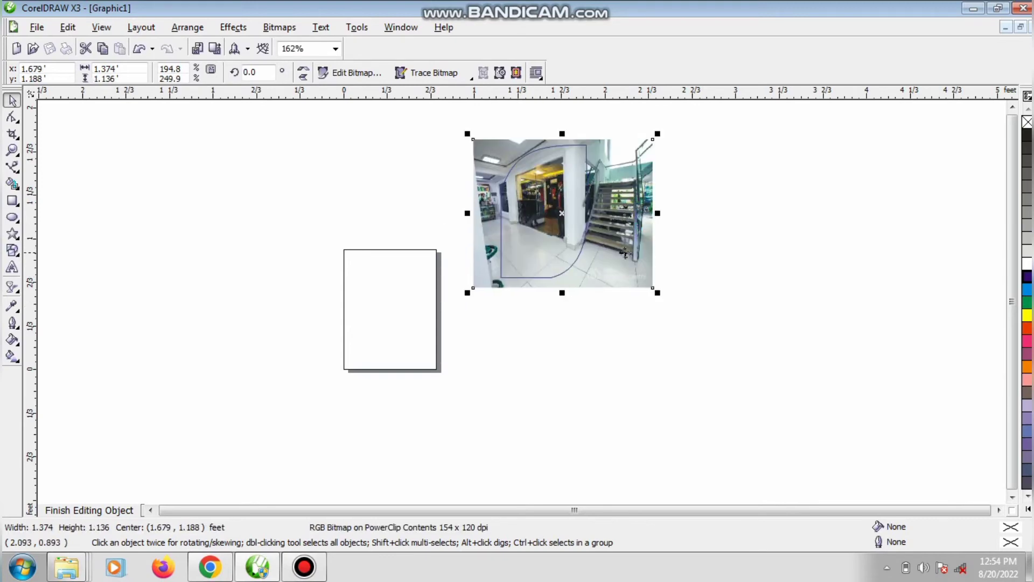
click(108, 510)
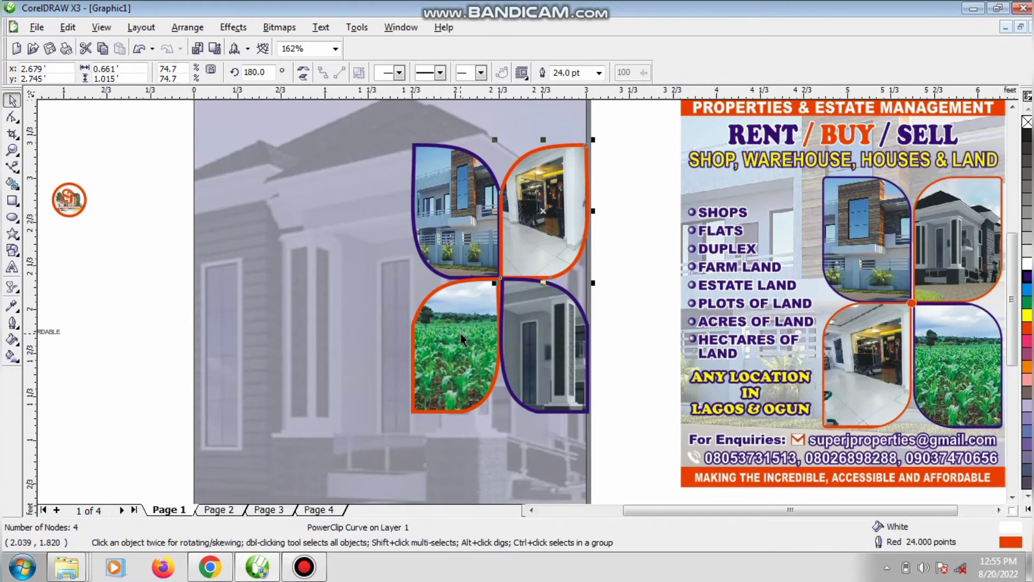
- Edit the lower-left frame's contents, resizing the farmland picture to about 1.45 by 1.10 ft and repositioning it over the frame
ctrl+click(461, 337)
click(493, 357)
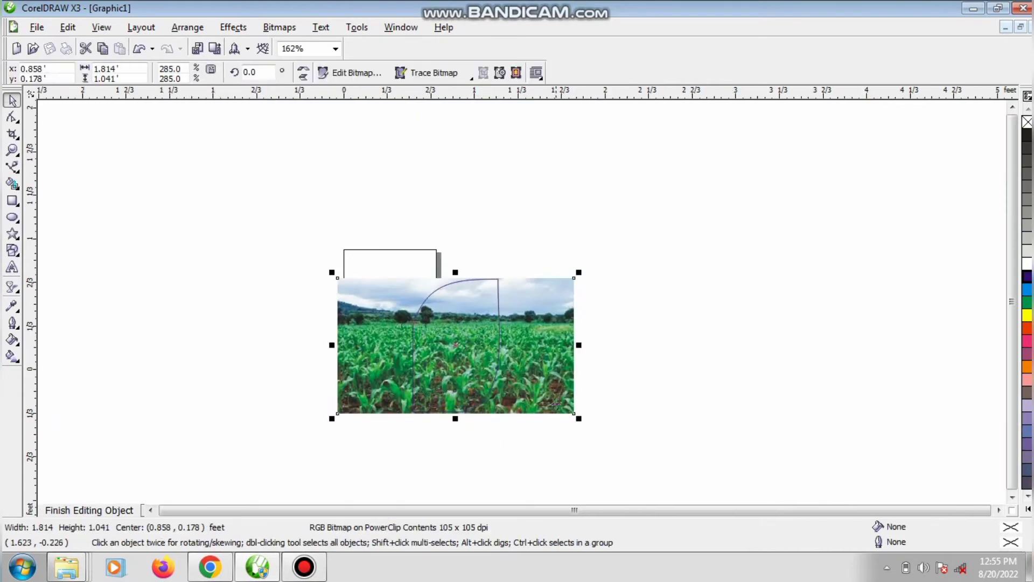
drag(576, 416, 552, 401)
drag(499, 372, 509, 359)
mouse_move(466, 392)
mouse_down()
mouse_move(465, 427)
mouse_move(473, 400)
mouse_up()
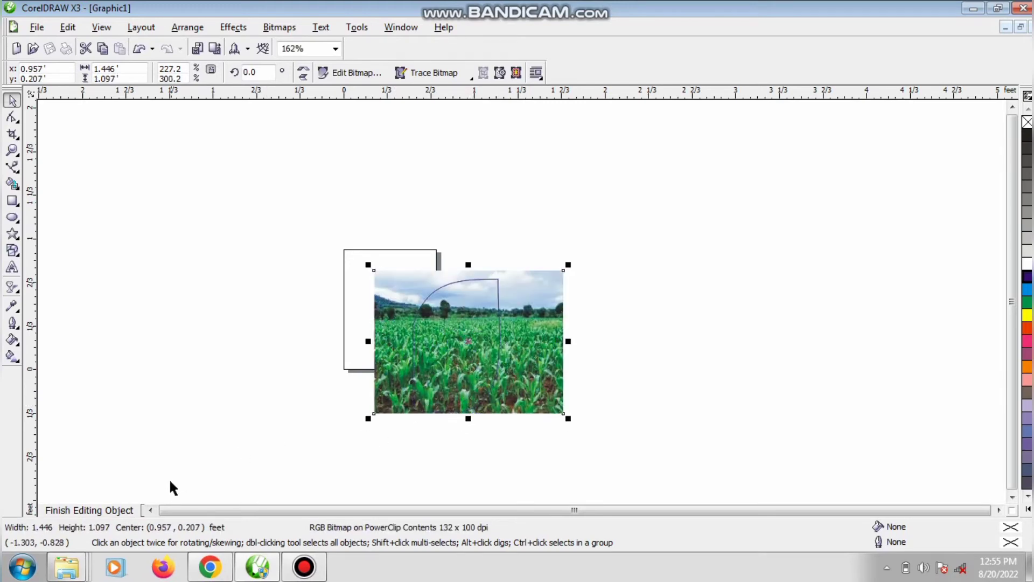
click(103, 509)
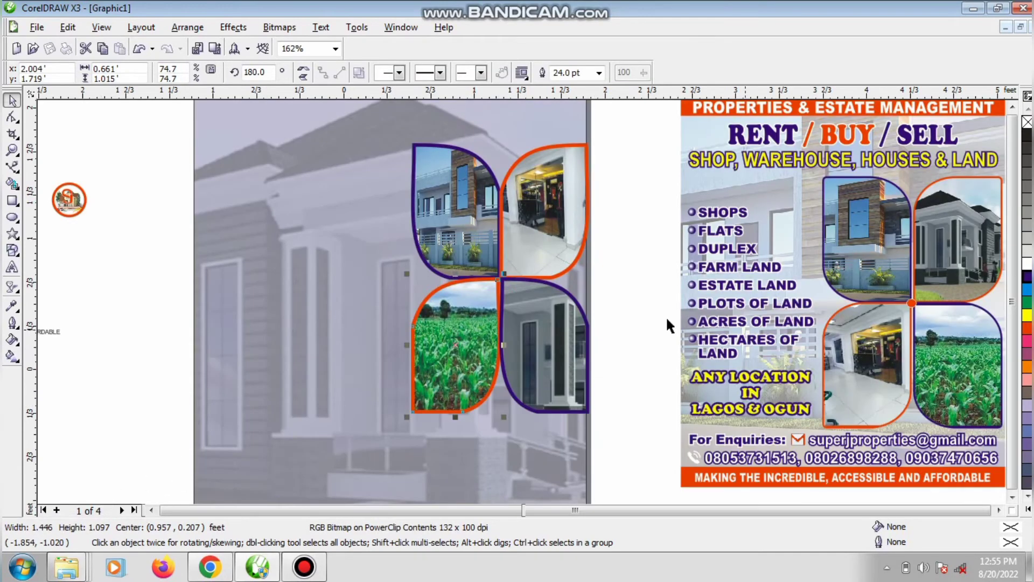
- Edit the lower-right frame's contents, shrinking the house picture proportionally to about 1.10 by 1.03 ft
click(548, 349)
ctrl+click(548, 349)
click(558, 363)
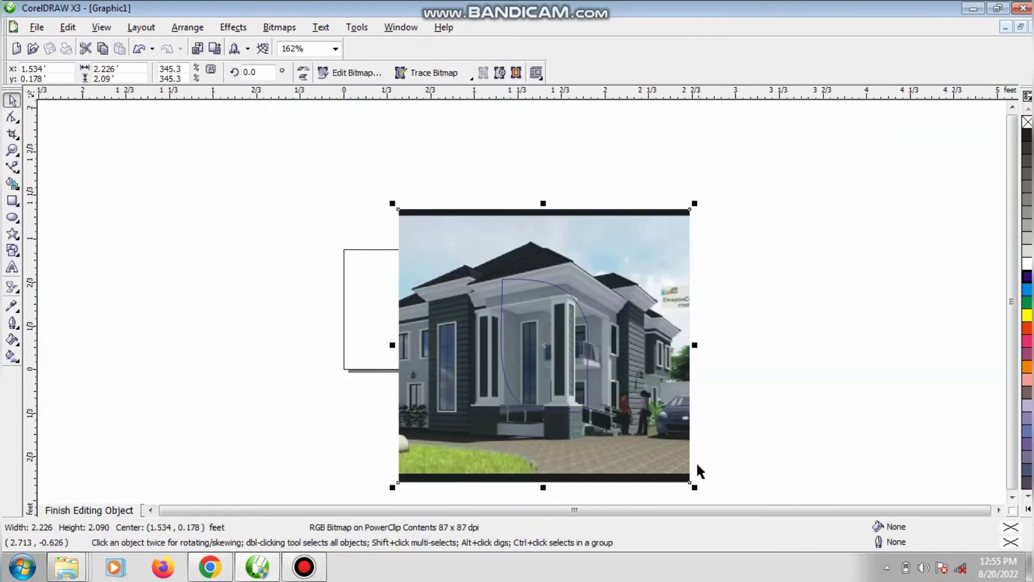
drag(694, 487, 618, 437)
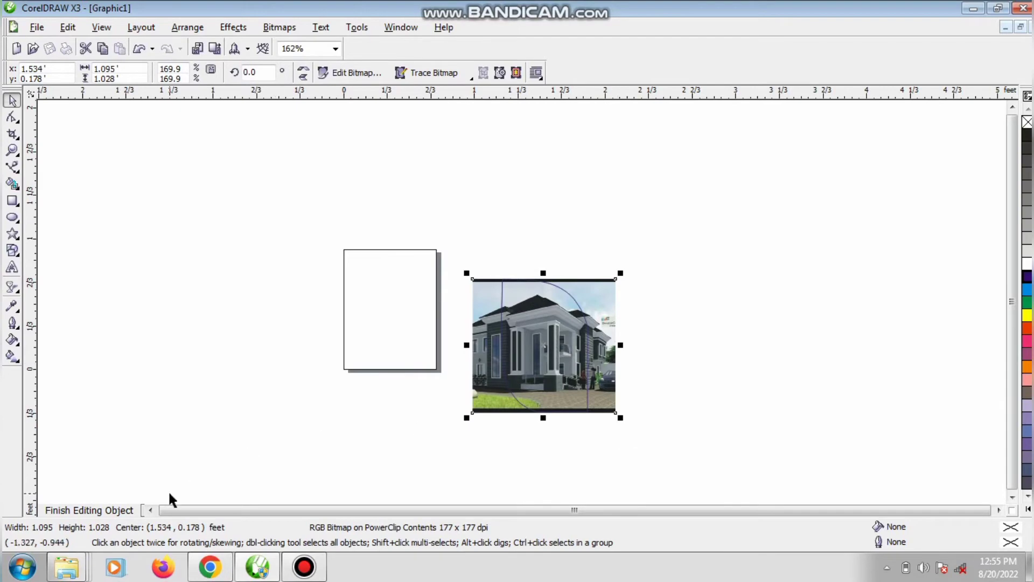
click(118, 509)
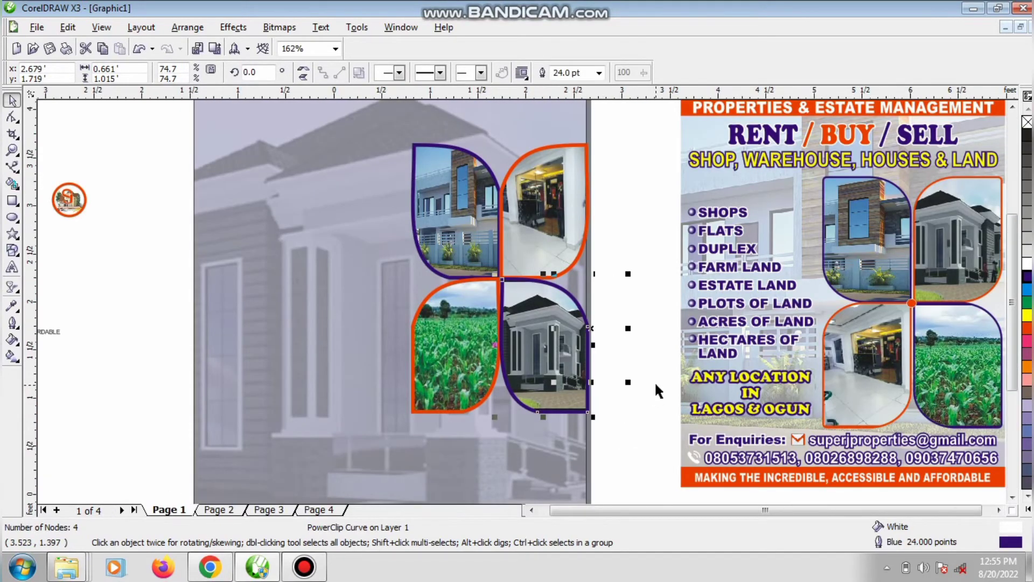
- Enlarge the four picture frames together to about 1.46 by 2.23 ft and move them slightly down, inside the page's right edge
scroll(654, 380, down, 1)
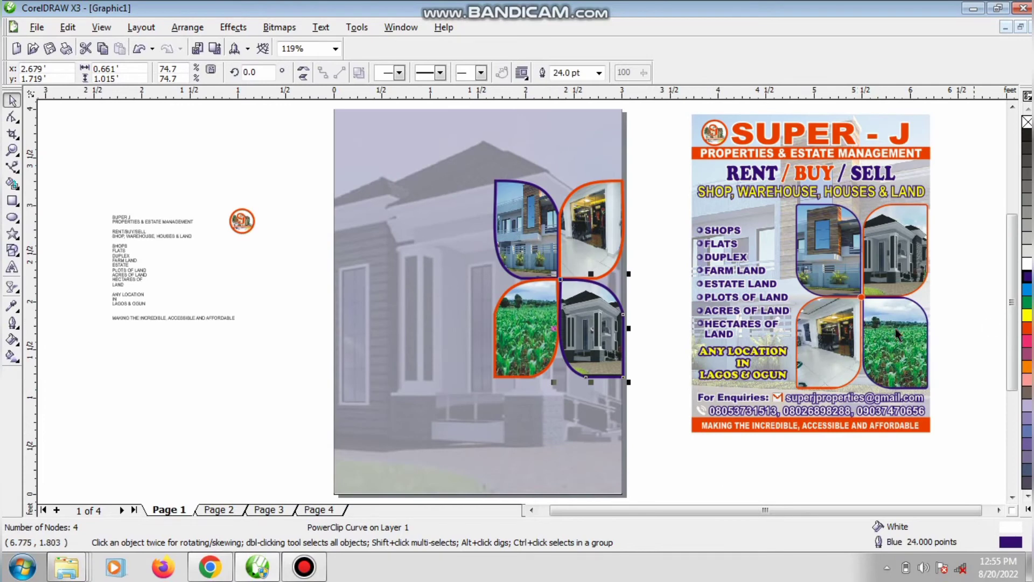
drag(646, 169, 477, 400)
drag(535, 355, 534, 361)
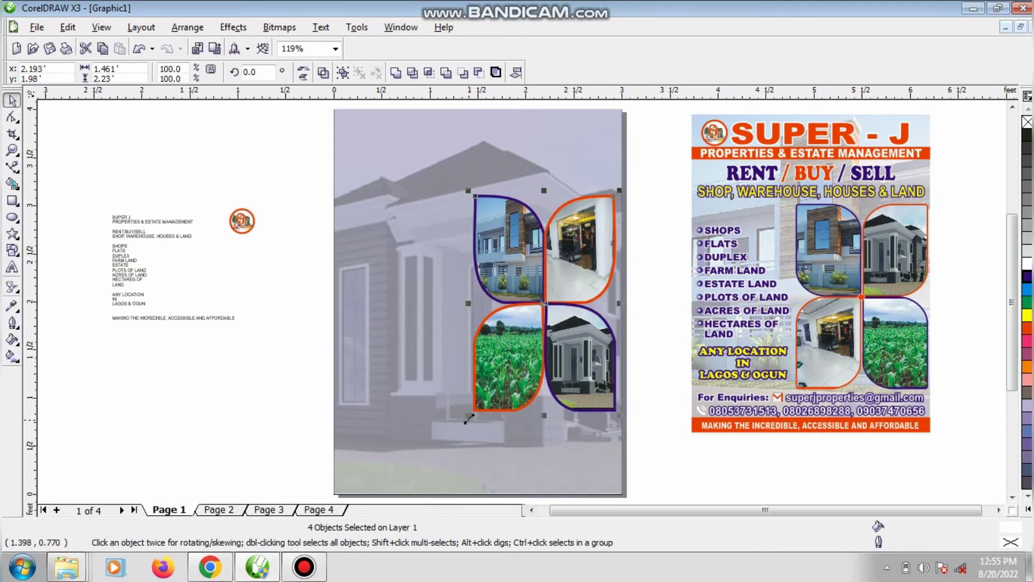
- Enlarge the four picture frames together to about 1.52 by 2.32 ft, keeping their upper-right corner in place
drag(471, 414, 462, 427)
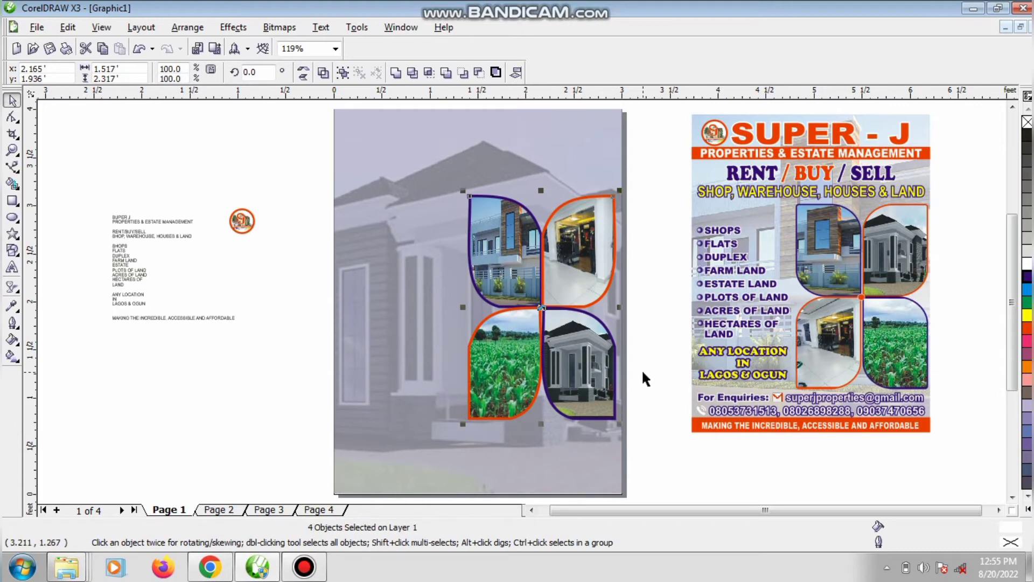
click(643, 372)
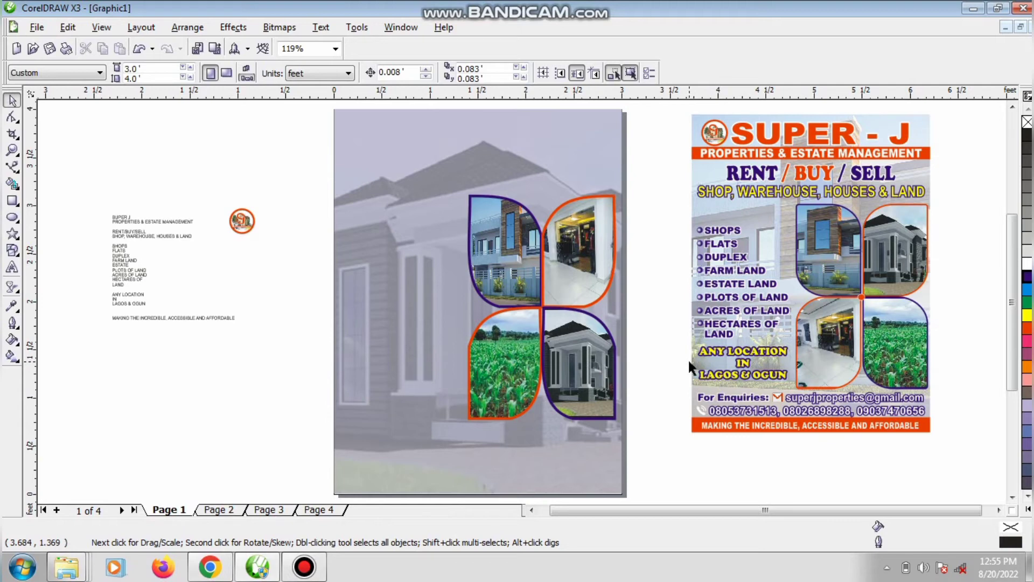
- Create a page-sized rectangle, fill it red without an outline, and reduce it to a band about 0.23 ft high along the page's bottom edge
click(12, 200)
double_click(12, 200)
click(11, 100)
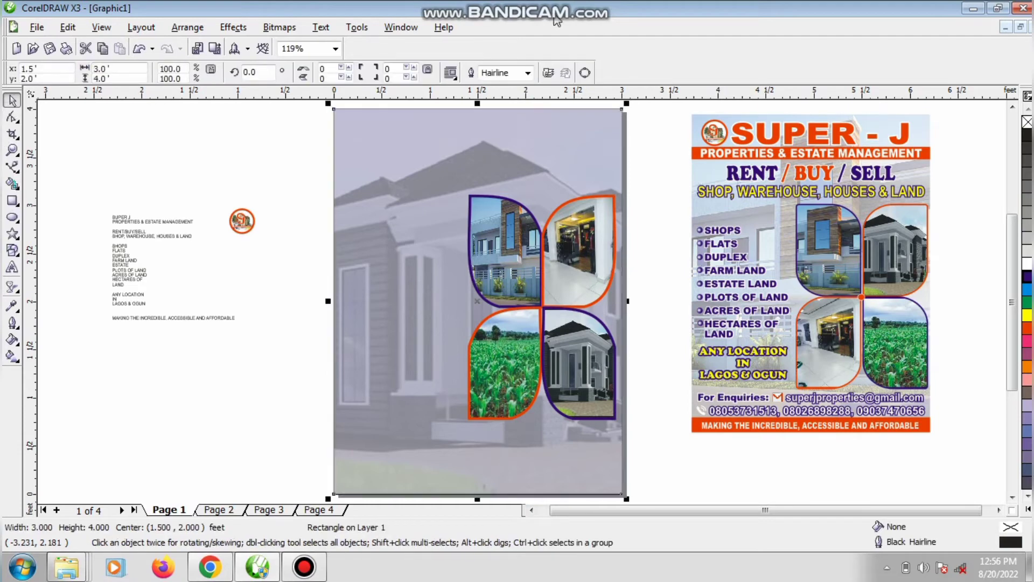
click(1028, 328)
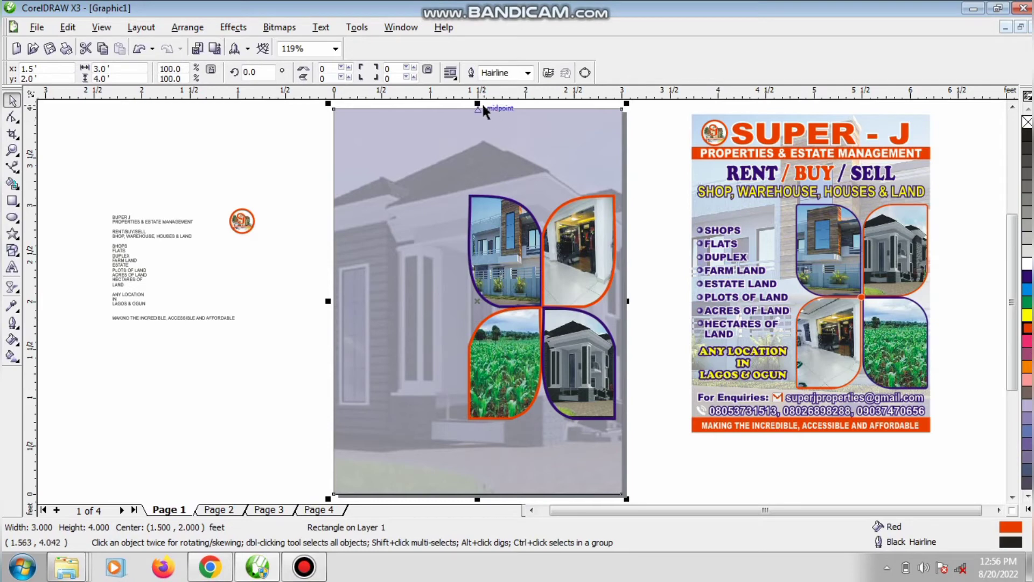
drag(478, 104, 460, 467)
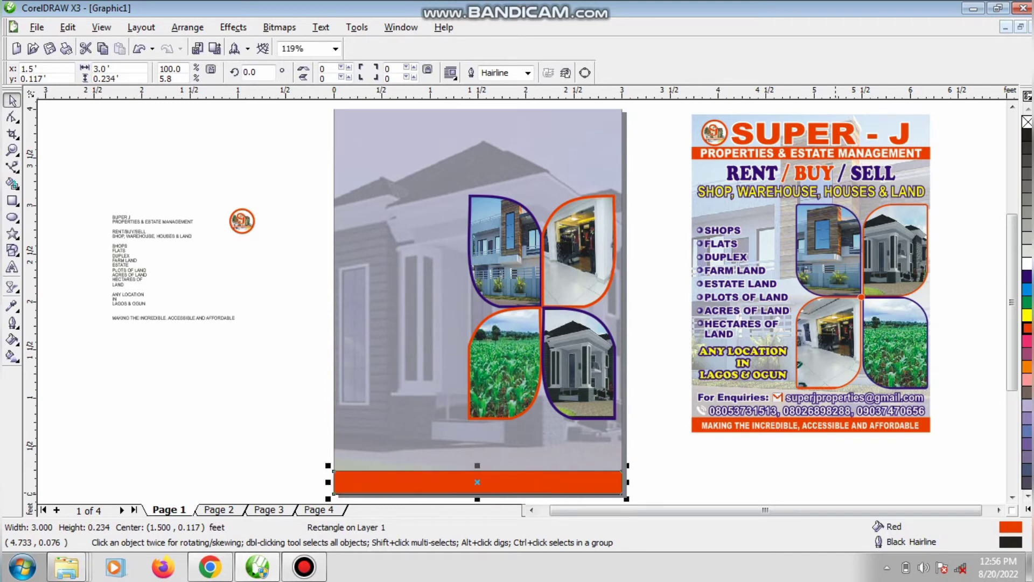
right_click(1027, 121)
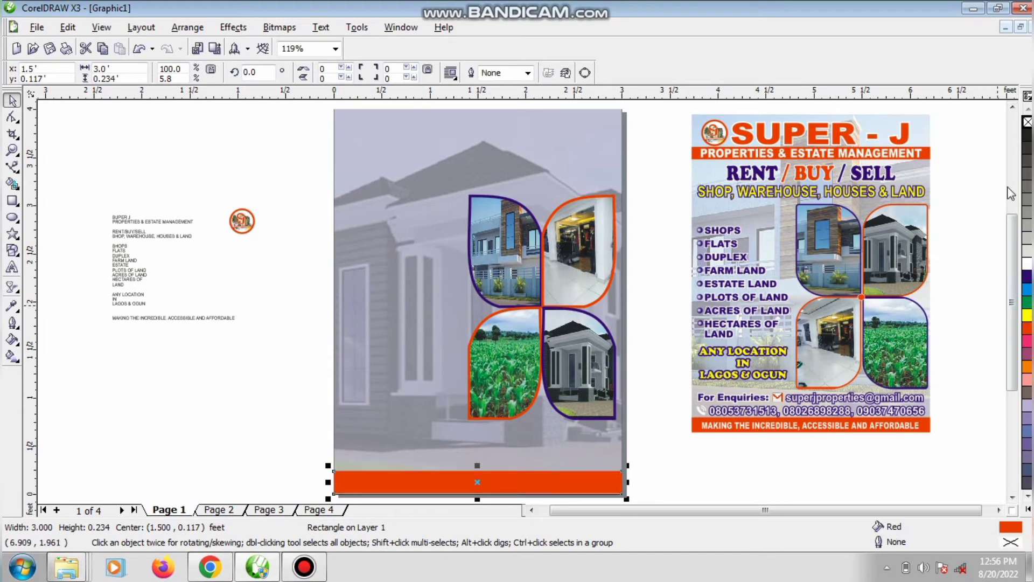
click(981, 245)
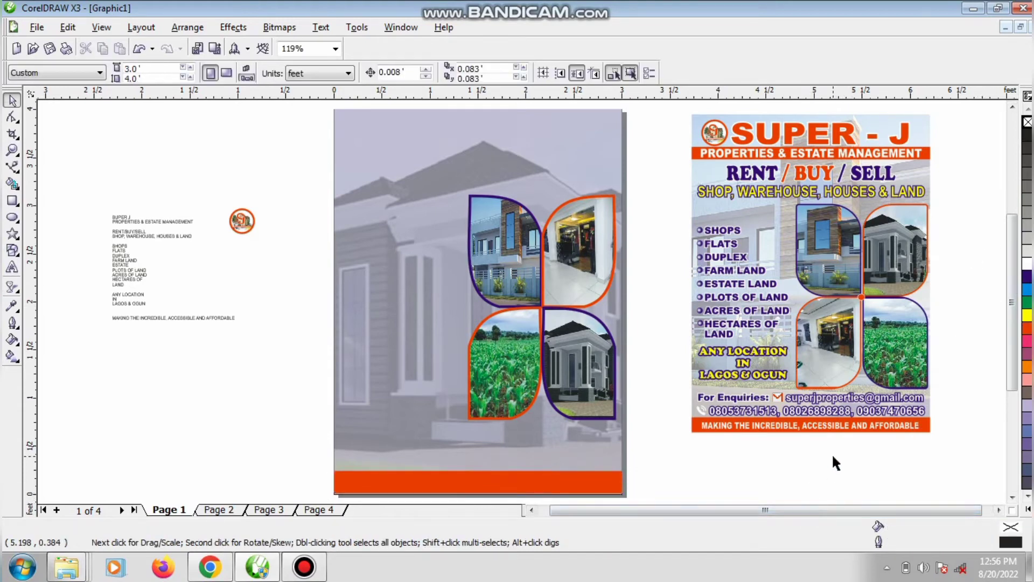
- Place a copy of the red bottom band across the upper page, centred at about 3.45 ft vertically
click(566, 479)
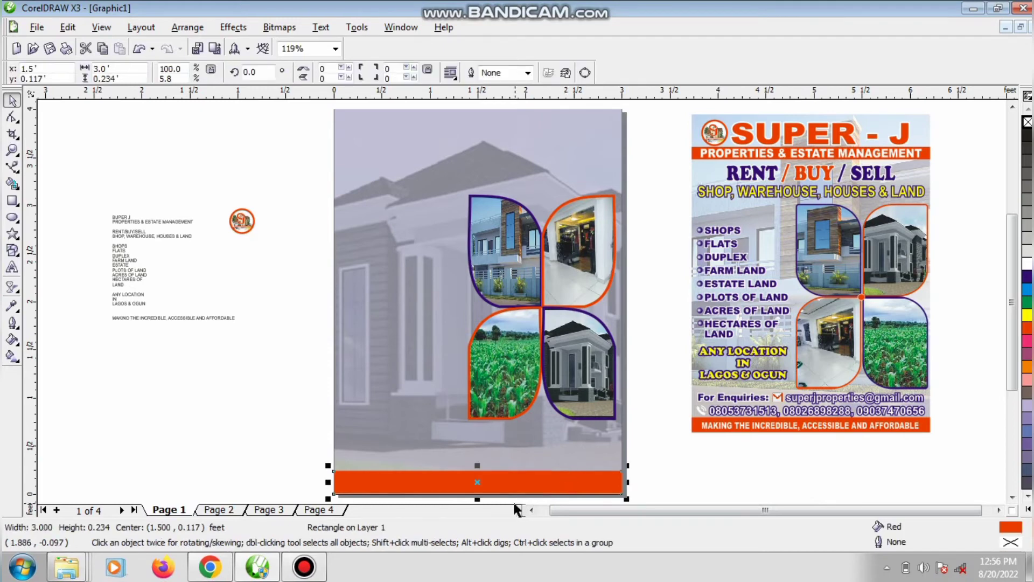
drag(494, 487, 520, 167)
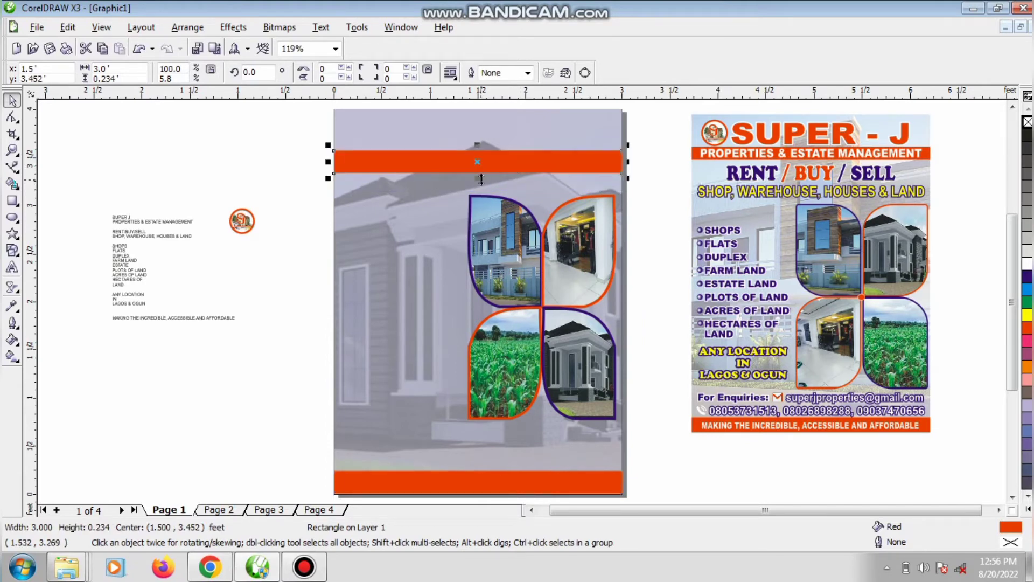
- Shrink the four picture frames together toward their lower-right corner, leaving more space beneath the upper red band
drag(643, 183, 396, 438)
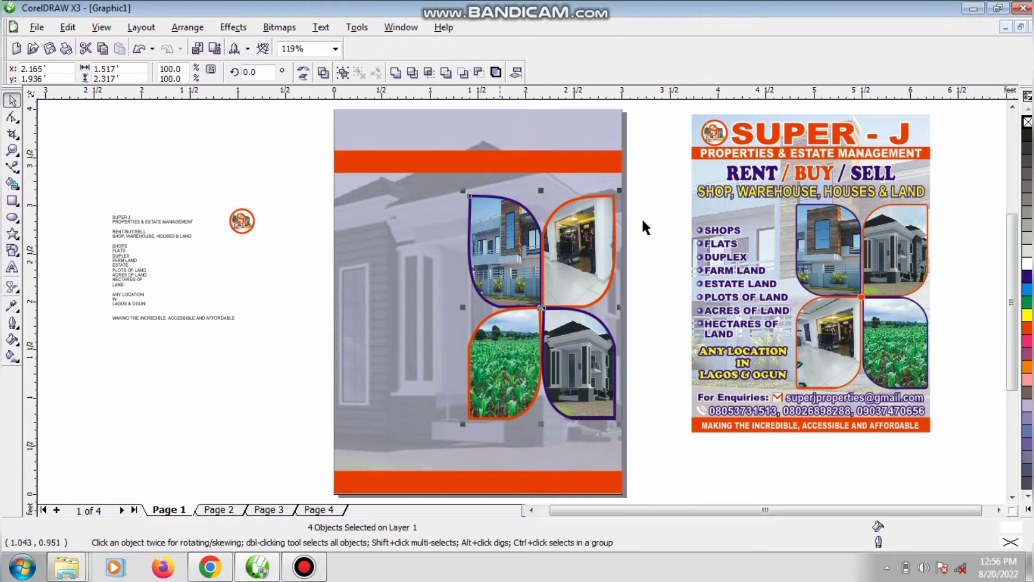
drag(462, 191, 478, 213)
click(655, 205)
- Nudge the upper red band down slightly and reduce its height to about 0.185 ft from its lower edge
click(549, 170)
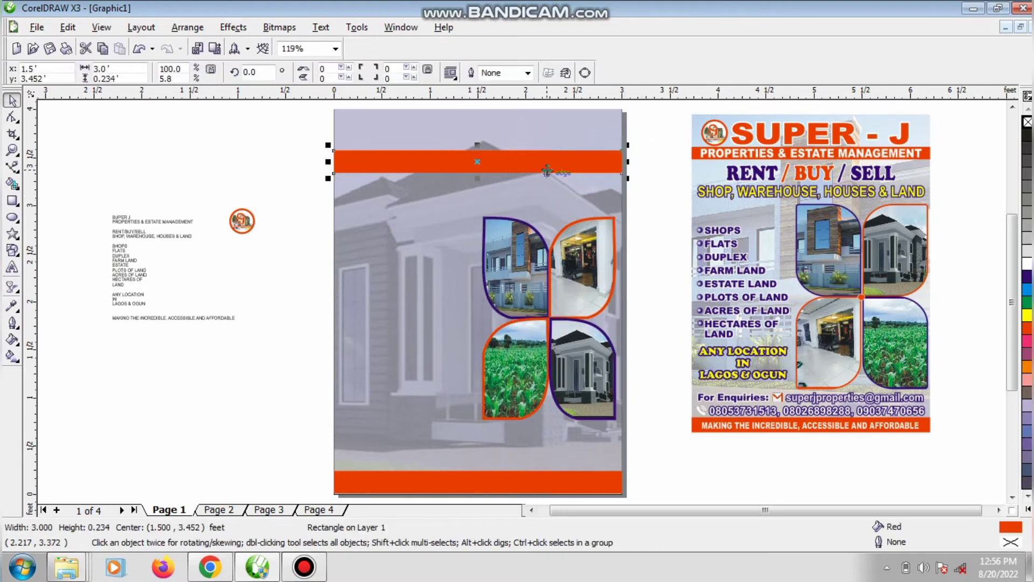
key(Down)
key(Down)
key(Down)
key(Down)
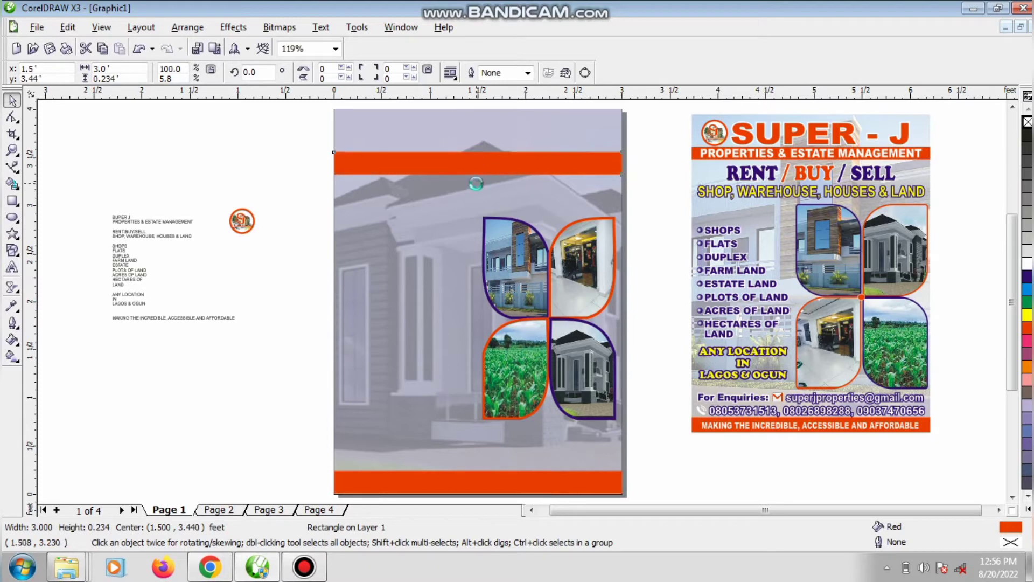
key(Down)
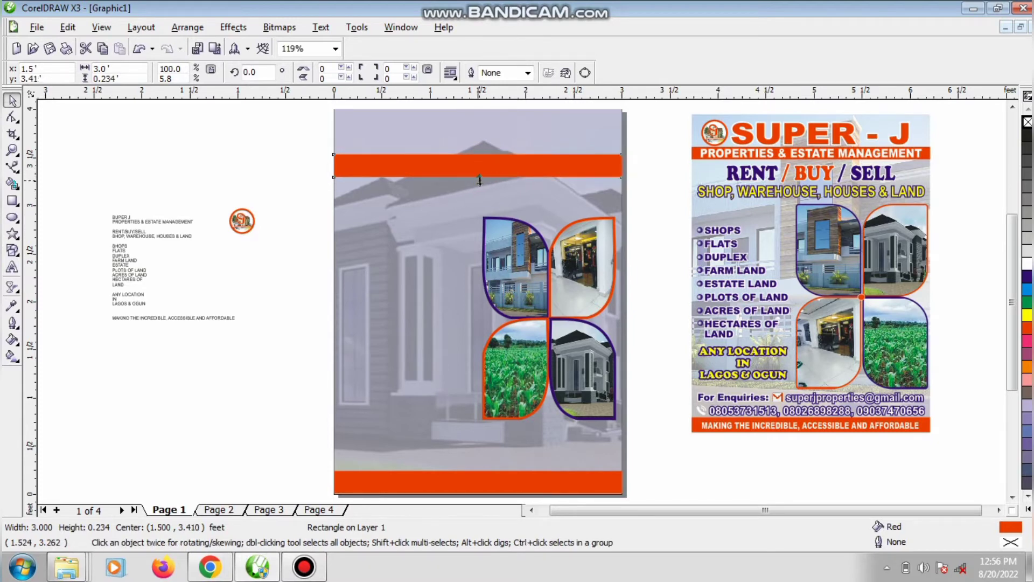
drag(478, 177, 480, 165)
key(Escape)
key(z)
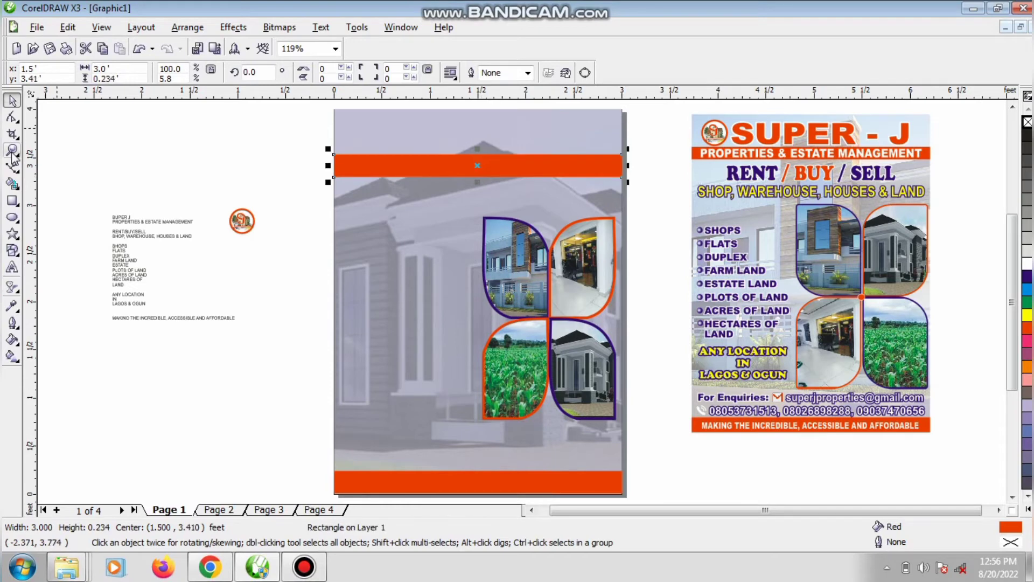
drag(310, 122, 665, 237)
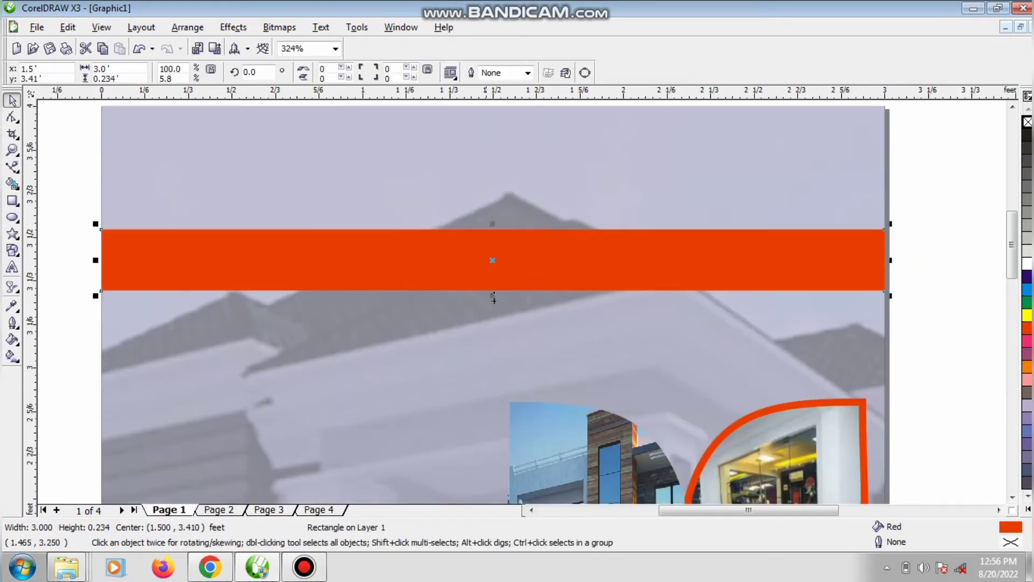
drag(493, 296, 491, 283)
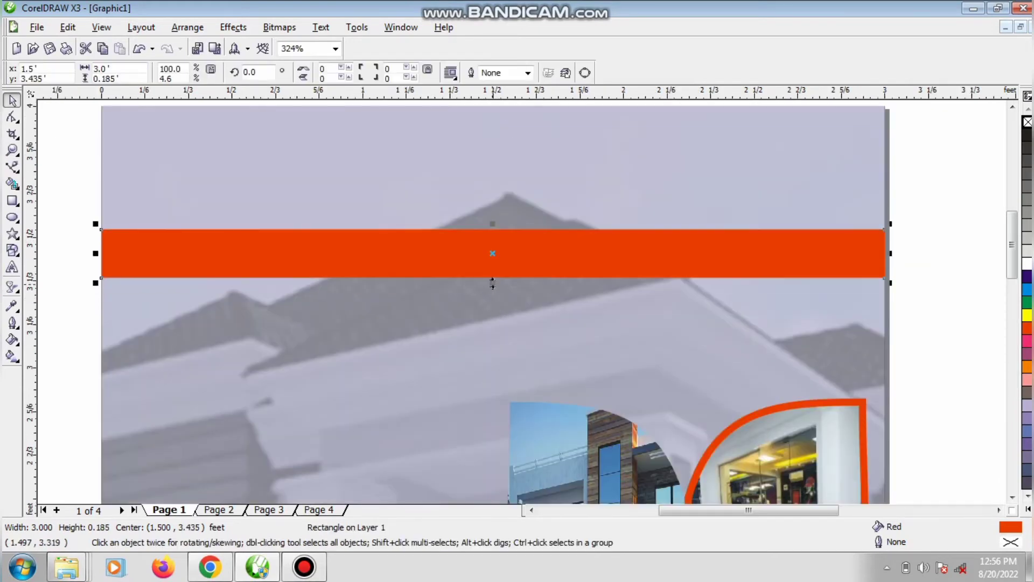
scroll(526, 300, down, 2)
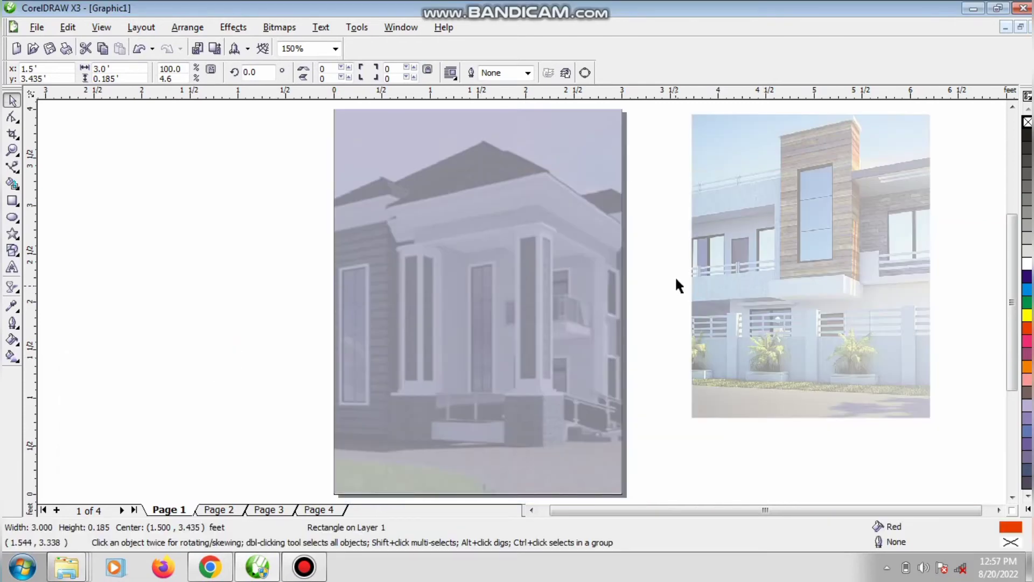
click(647, 277)
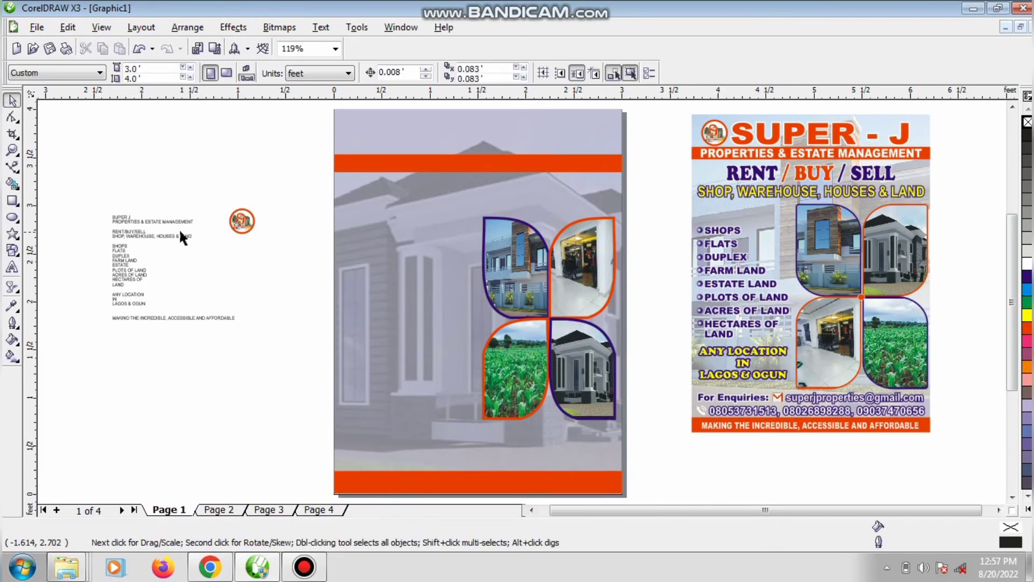
- Enlarge the flyer text block beside the page to about 2.12 by 1.81 ft and move it down below the logo
click(129, 218)
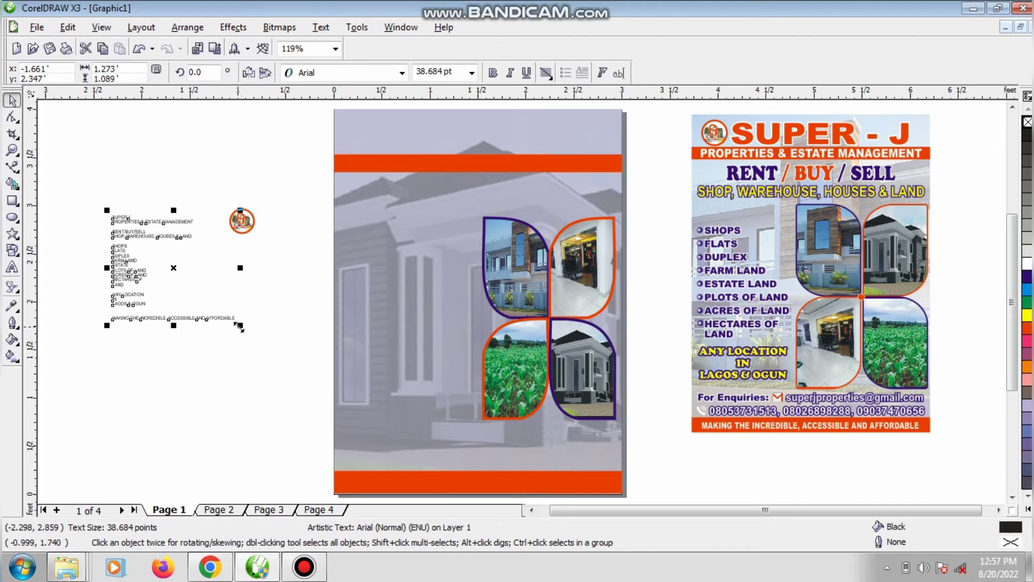
drag(239, 326, 313, 417)
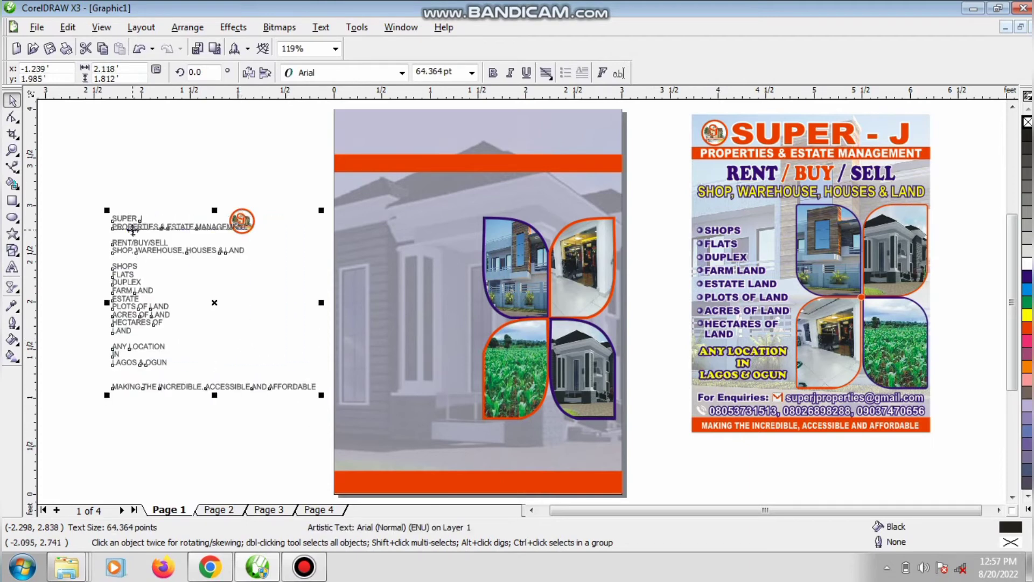
drag(132, 229, 122, 293)
- Take the SUPER J line out of the text block and place it as separate text above the upper red band
click(13, 268)
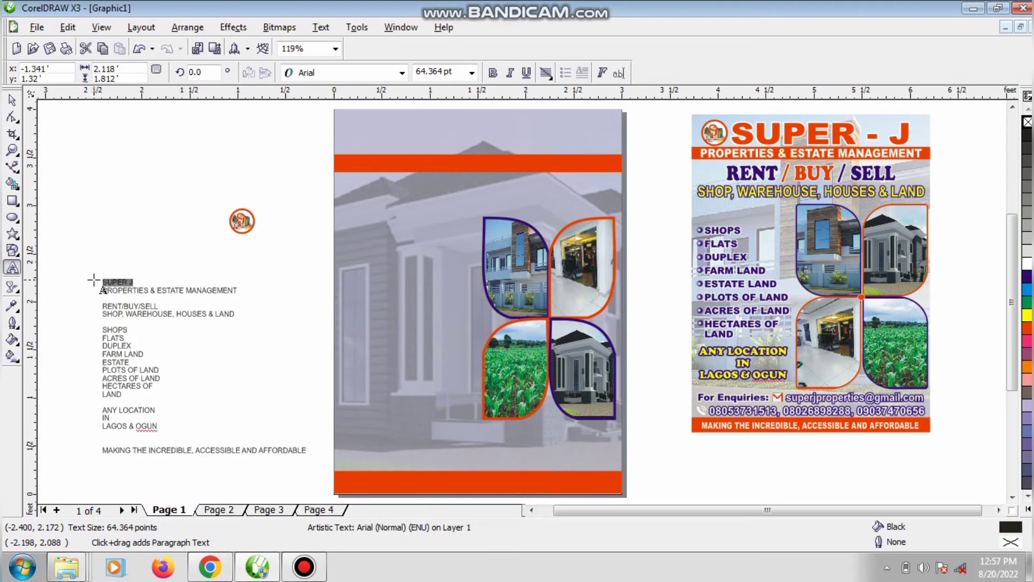
key(Delete)
click(369, 146)
text(SUPER J)
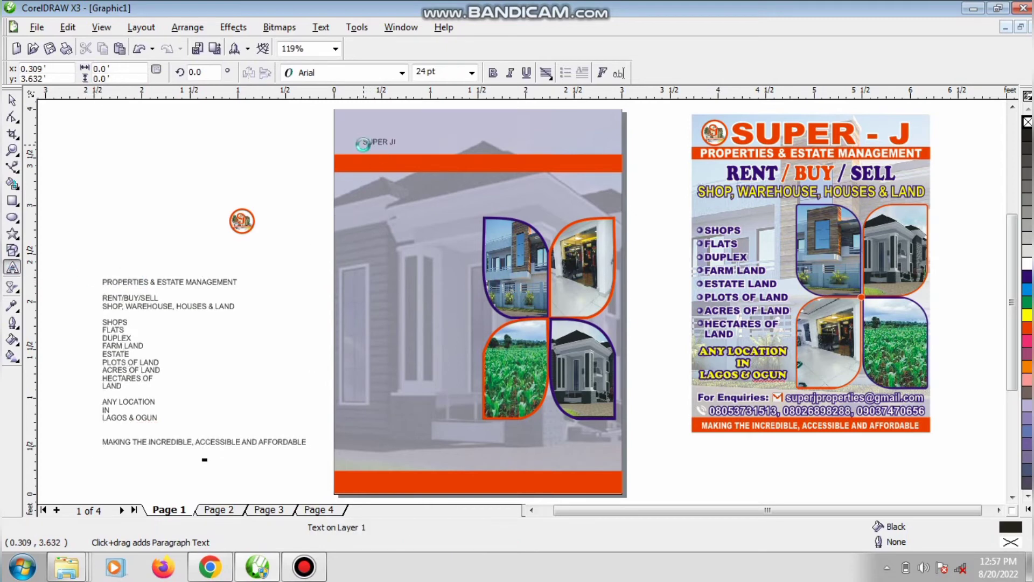
- Enlarge the SUPER J heading proportionally to about 348 pt, roughly 1.67 ft wide
click(13, 101)
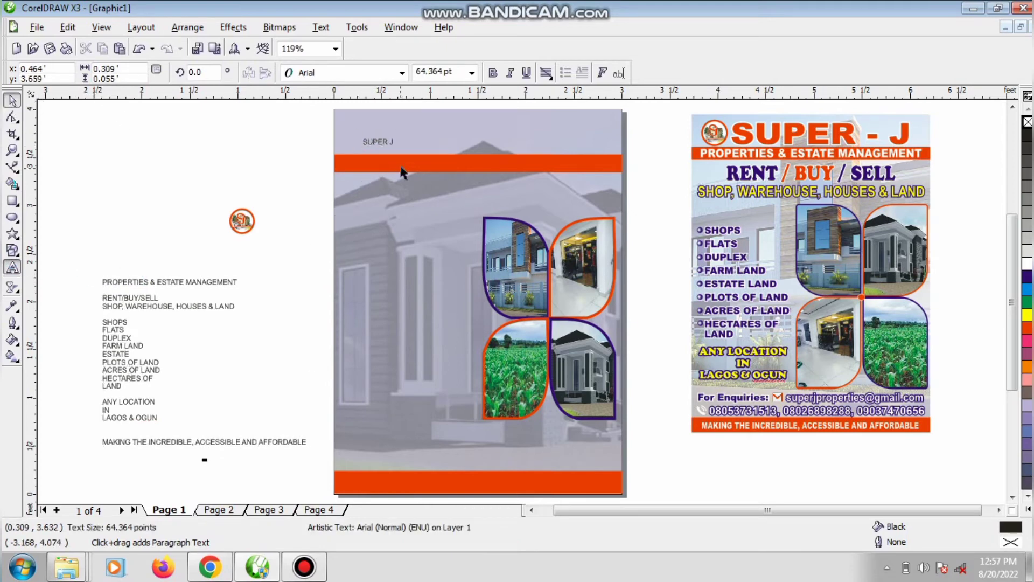
click(383, 142)
drag(394, 147, 529, 173)
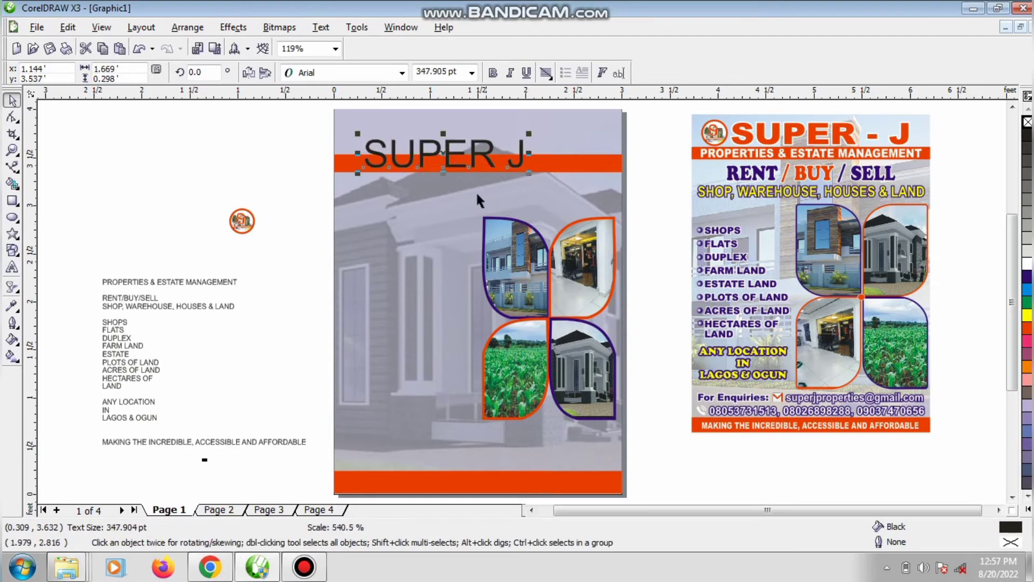